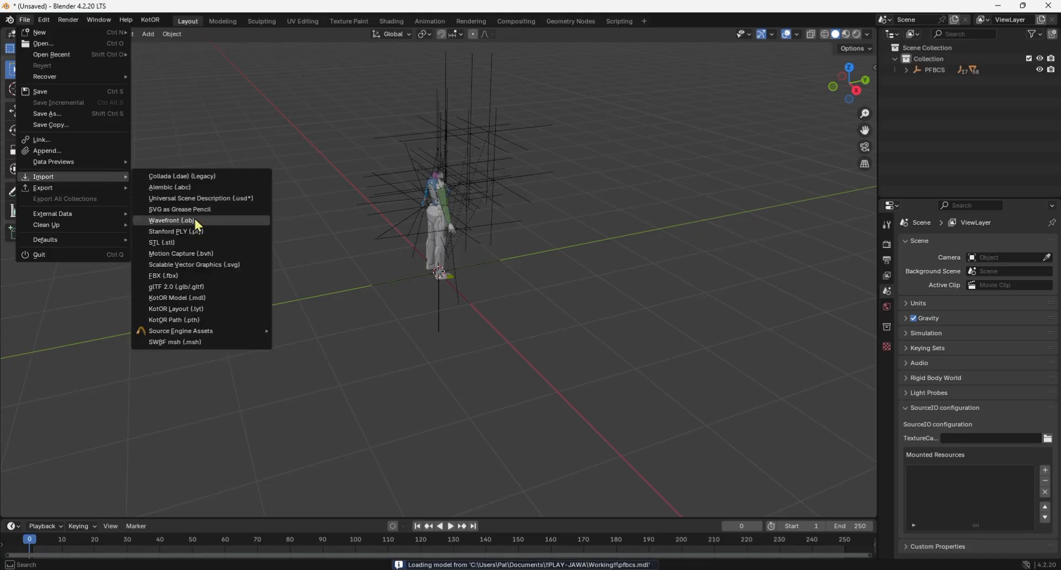
Import the KotOR model c_jawa.mdl from the !!PLAY-JAWA folder alongside the existing body model.
{"action": "left_click", "coordinate": [191, 299]}
{"action": "left_click", "coordinate": [422, 195]}
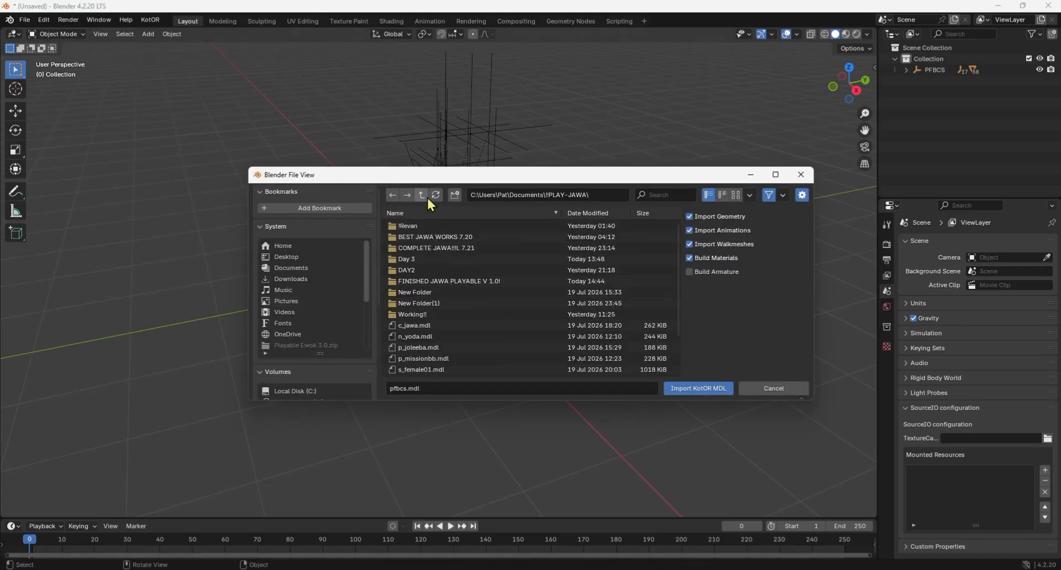
{"action": "double_click", "coordinate": [417, 328]}
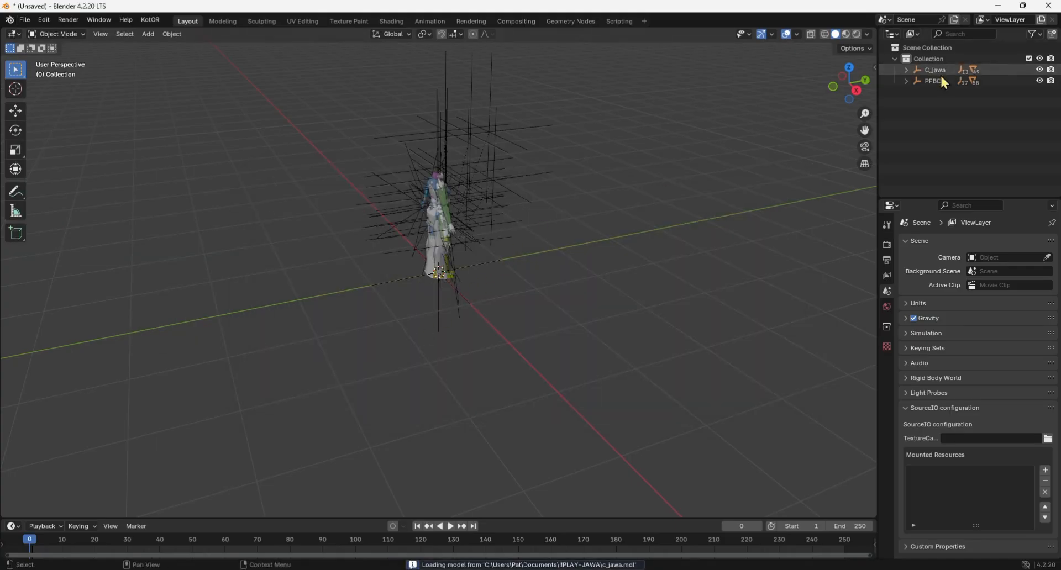
Clear the parent of the LArm, RArm and Torso meshes so they are separate from PFBCS.
{"action": "left_click", "coordinate": [940, 78]}
{"action": "left_click_drag", "start_coordinate": [839, 96], "coordinate": [732, 89]}
{"action": "left_click", "coordinate": [906, 80]}
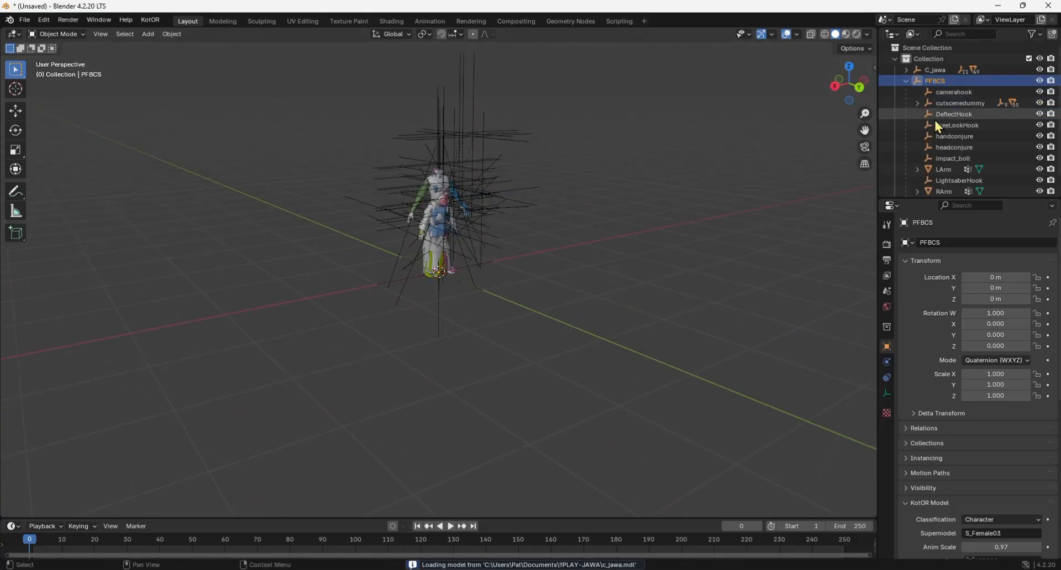
{"action": "scroll", "coordinate": [939, 132], "scroll_direction": "down", "scroll_amount": 1}
{"action": "left_click", "coordinate": [955, 186]}
{"action": "left_click", "coordinate": [948, 175], "text": "ctrl"}
{"action": "left_click", "coordinate": [949, 153], "text": "ctrl"}
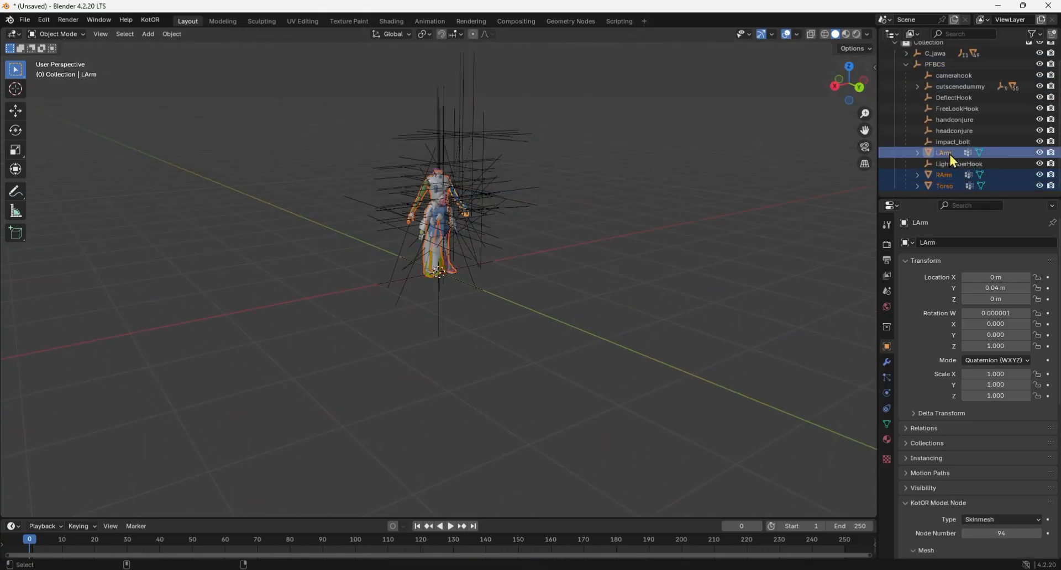
{"action": "key", "text": "alt+p"}
{"action": "left_click", "coordinate": [644, 256]}
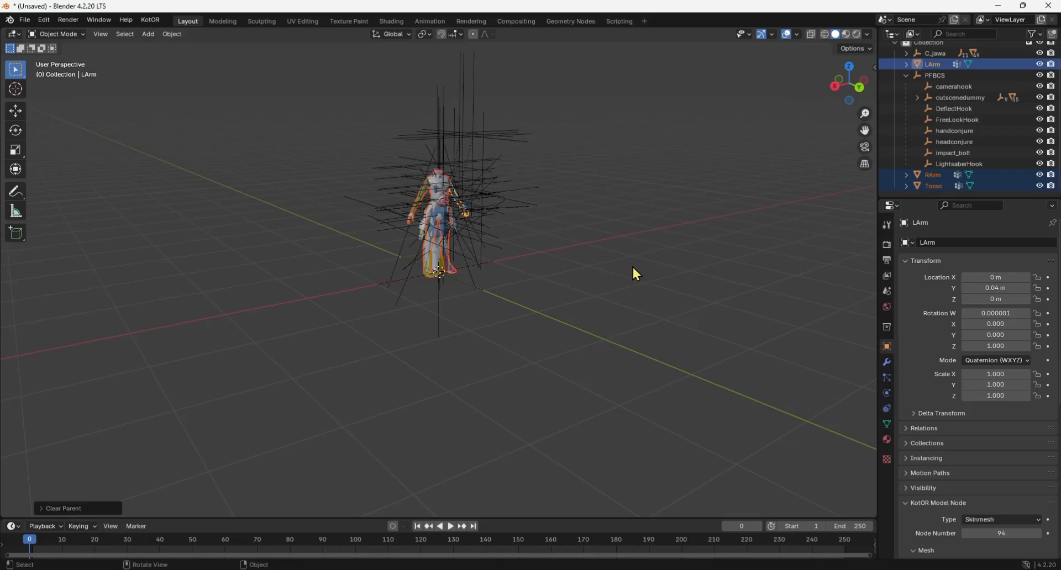
Scale the PFBCS root uniformly to about 0.754 in wireframe view, matching its bones to the Jawa body.
{"action": "left_click", "coordinate": [942, 77]}
{"action": "scroll", "coordinate": [666, 175], "scroll_direction": "up", "scroll_amount": 3}
{"action": "left_click", "coordinate": [825, 34]}
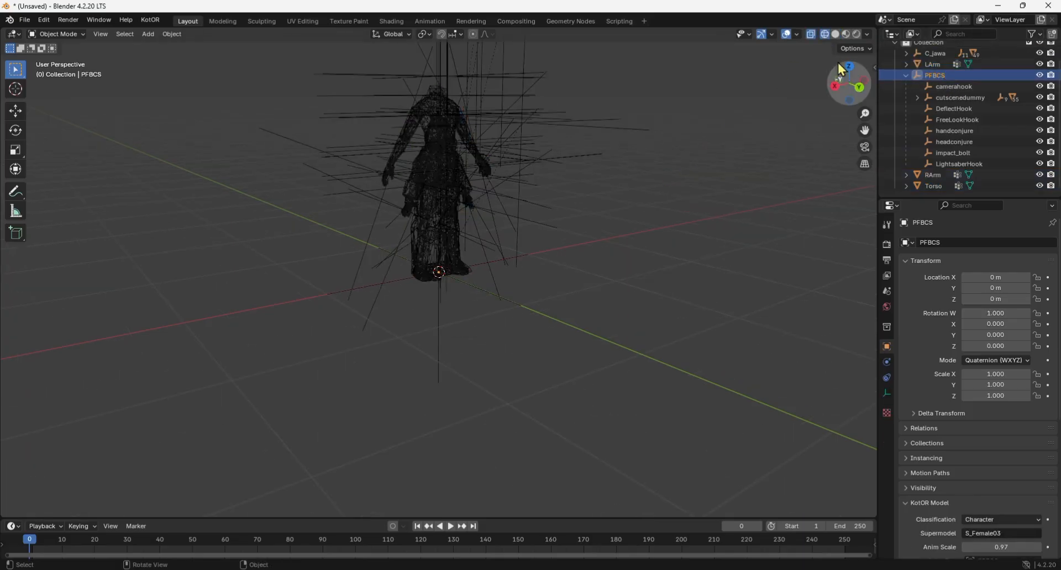
{"action": "left_click_drag", "start_coordinate": [846, 79], "coordinate": [785, 83]}
{"action": "scroll", "coordinate": [586, 132], "scroll_direction": "up", "scroll_amount": 2}
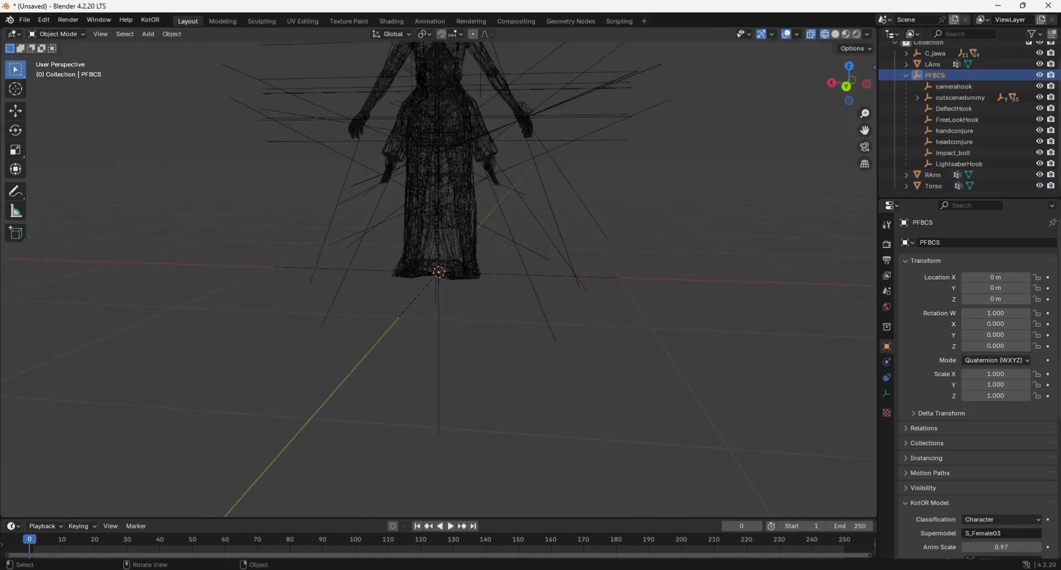
{"action": "key", "text": "s"}
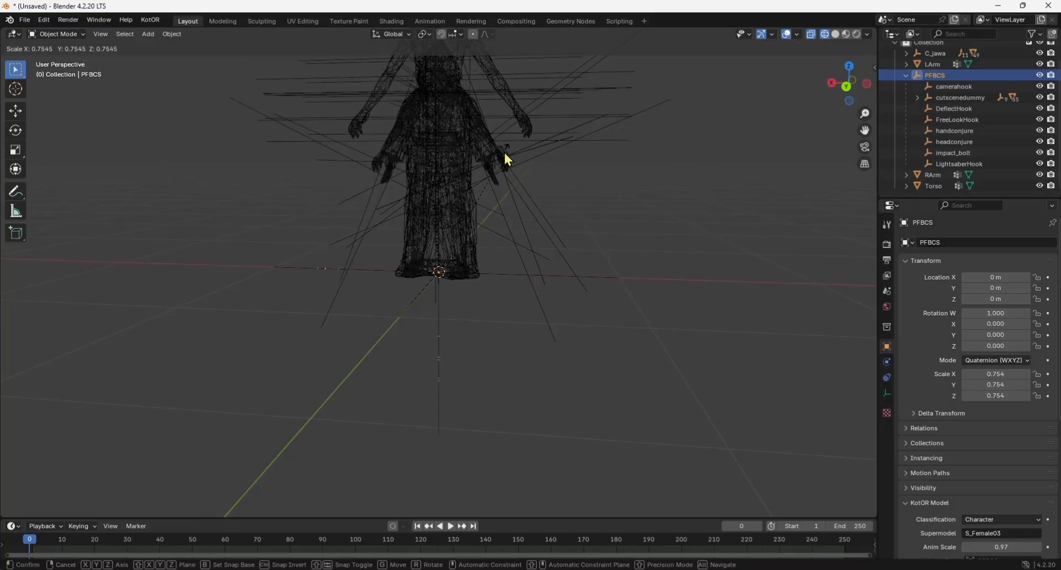
{"action": "left_click", "coordinate": [503, 152]}
Fine-tune the uniform scale of PFBCS to about 0.751 against the Jawa's shoulders and arms.
{"action": "left_click_drag", "start_coordinate": [865, 130], "coordinate": [928, 227]}
{"action": "scroll", "coordinate": [668, 113], "scroll_direction": "up", "scroll_amount": 4}
{"action": "left_click_drag", "start_coordinate": [865, 130], "coordinate": [746, 272]}
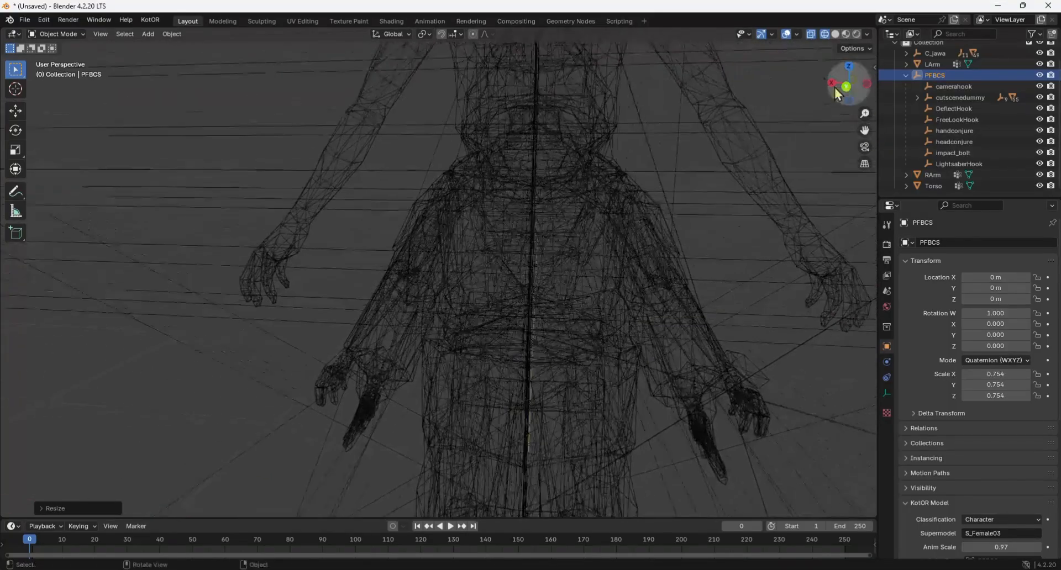
{"action": "key", "text": "s"}
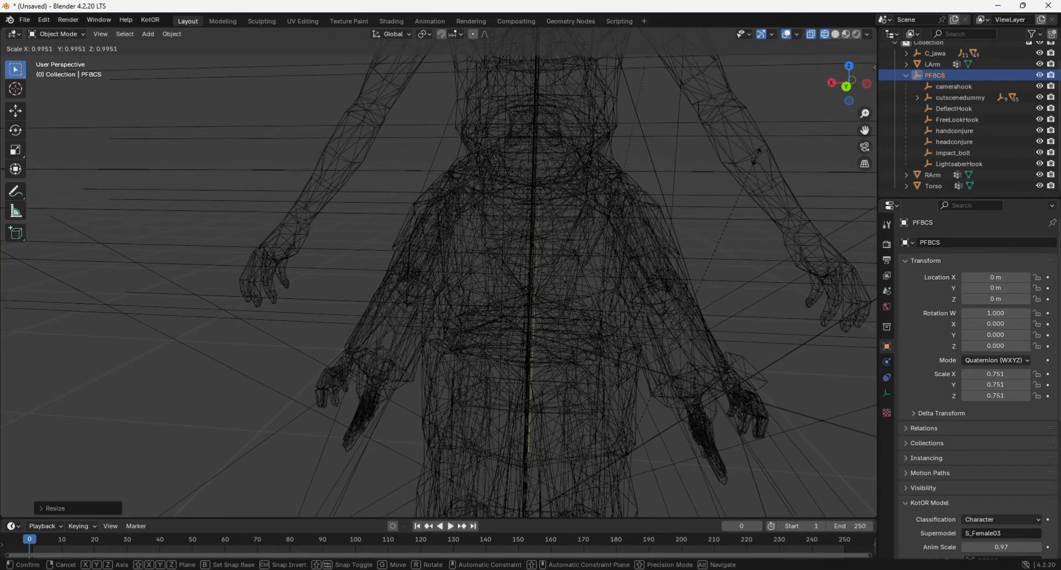
{"action": "left_click", "coordinate": [757, 157]}
Apply location, rotation and scale to PFBCS, and apply location and scale without rotation to cutscenedummy.
{"action": "key", "text": "ctrl+a"}
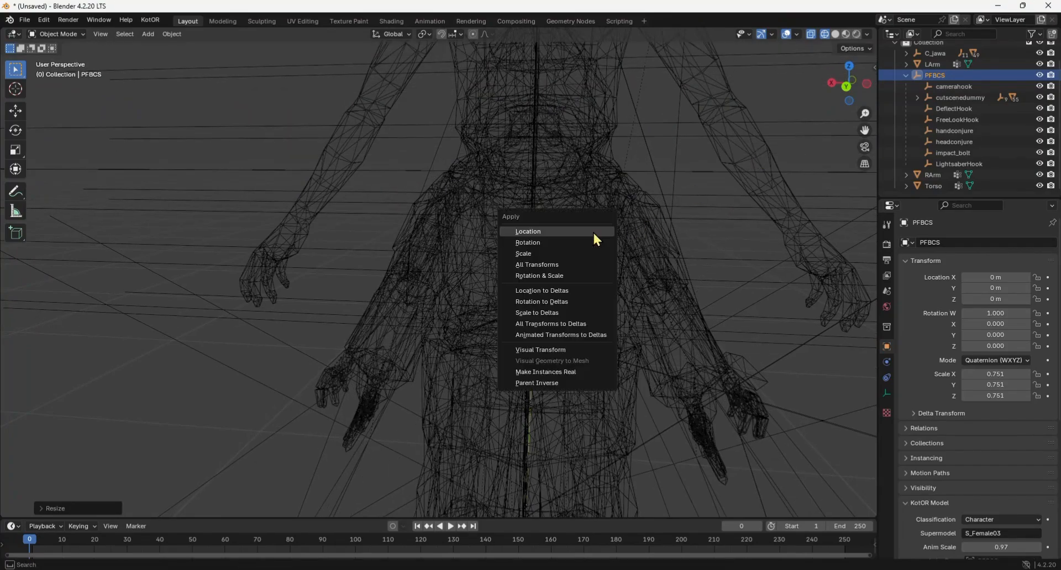
{"action": "left_click", "coordinate": [557, 273]}
{"action": "left_click", "coordinate": [88, 509]}
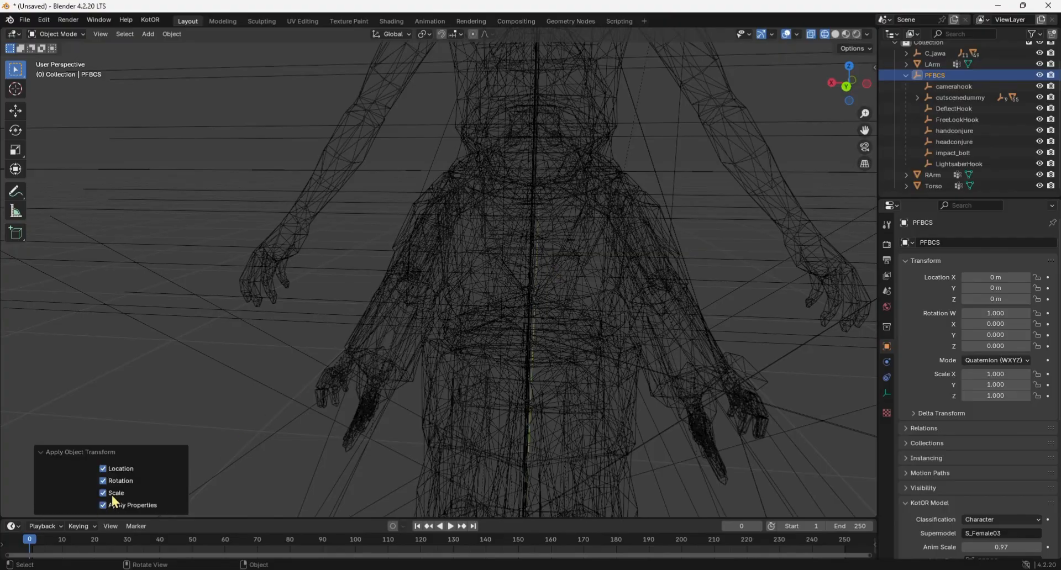
{"action": "left_click", "coordinate": [953, 97]}
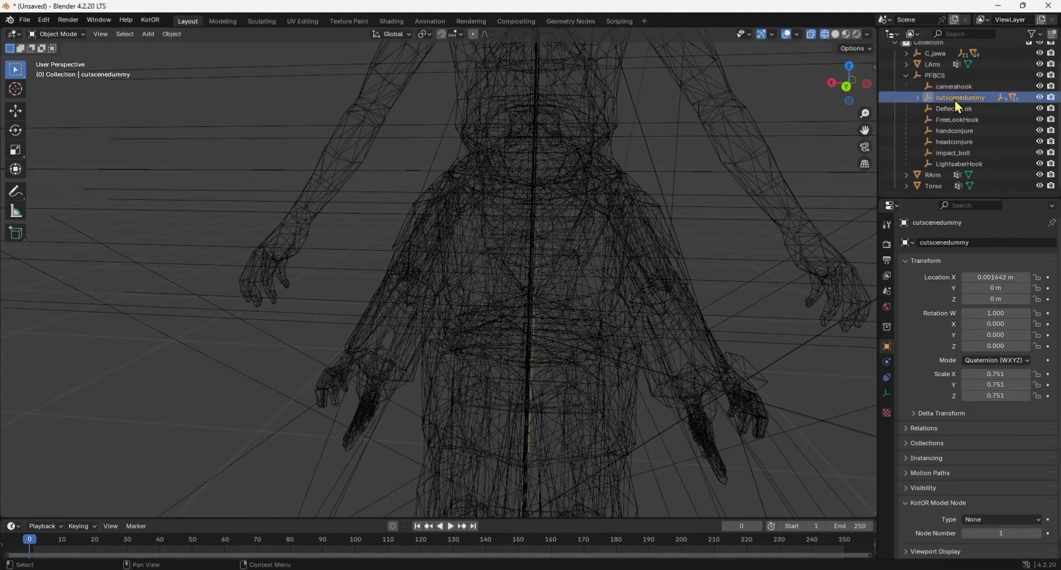
{"action": "key", "text": "ctrl+a"}
{"action": "left_click", "coordinate": [764, 362]}
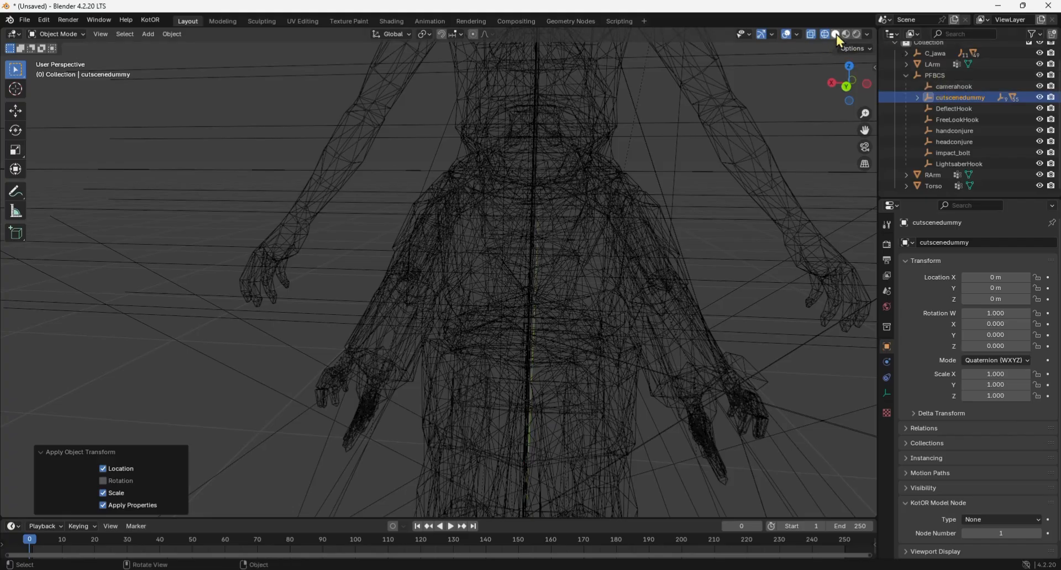
Shrink the Torso mesh along the global Z axis to a scale of about 0.735.
{"action": "left_click", "coordinate": [935, 186]}
{"action": "scroll", "coordinate": [684, 109], "scroll_direction": "down", "scroll_amount": 3}
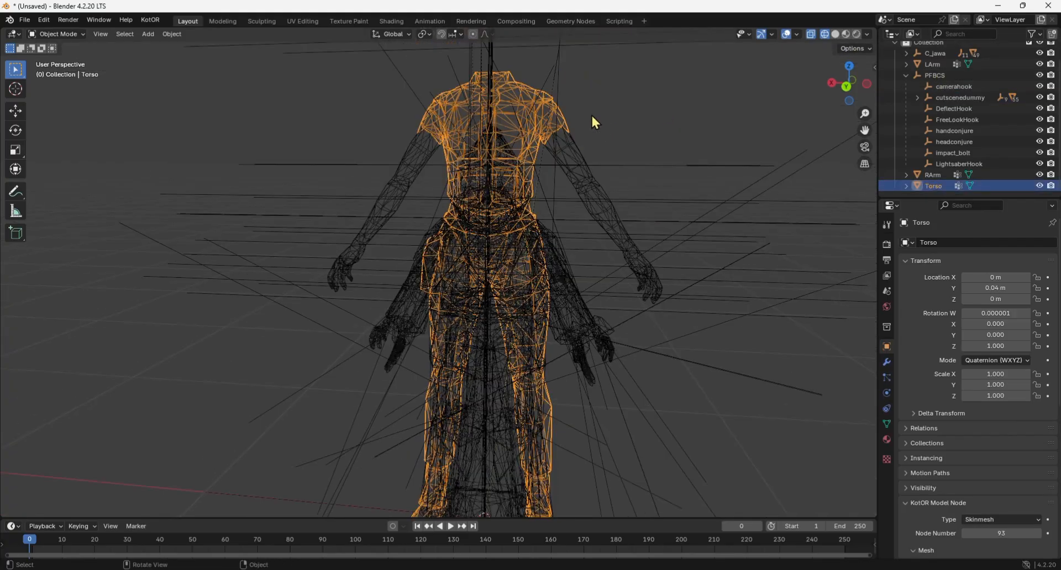
{"action": "key", "text": "s"}
{"action": "key", "text": "z"}
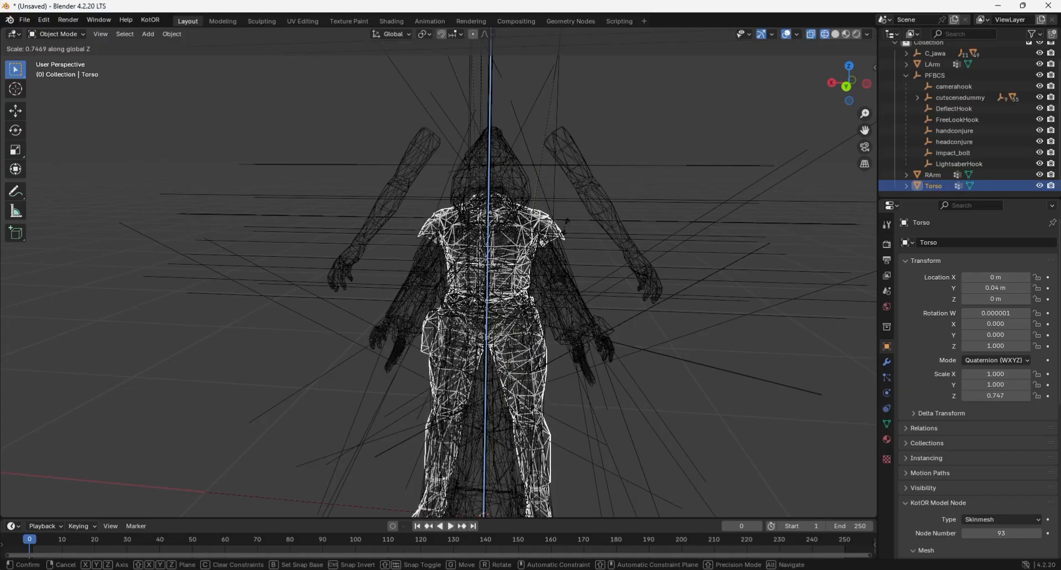
{"action": "left_click", "coordinate": [562, 221]}
Refine the Torso's vertical scale to about 0.722.
{"action": "scroll", "coordinate": [558, 221], "scroll_direction": "up", "scroll_amount": 6}
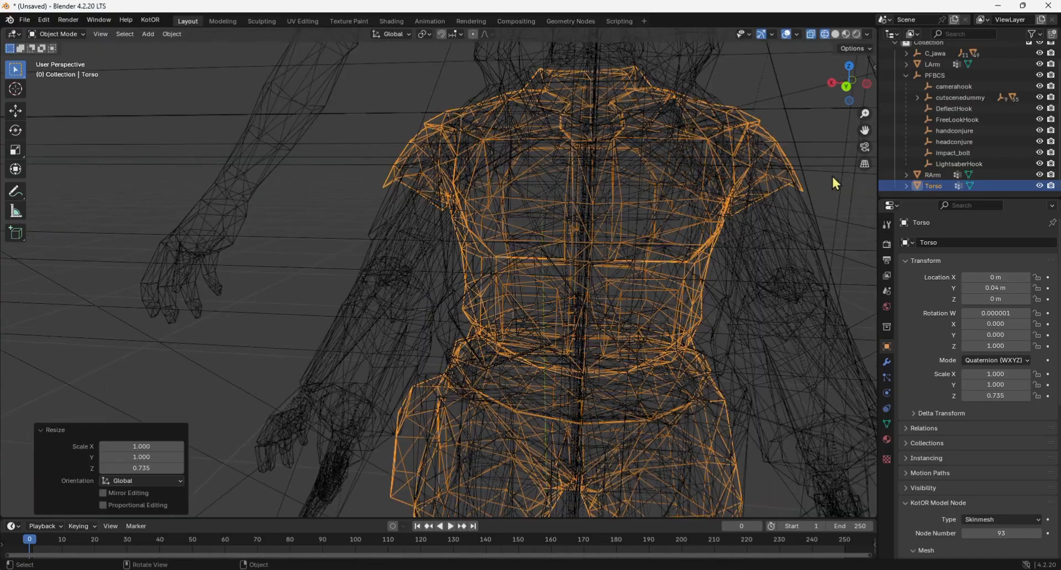
{"action": "left_click_drag", "start_coordinate": [864, 130], "coordinate": [768, 181]}
{"action": "key", "text": "s"}
{"action": "key", "text": "z"}
{"action": "left_click", "coordinate": [628, 207]}
{"action": "scroll", "coordinate": [613, 237], "scroll_direction": "down", "scroll_amount": 8}
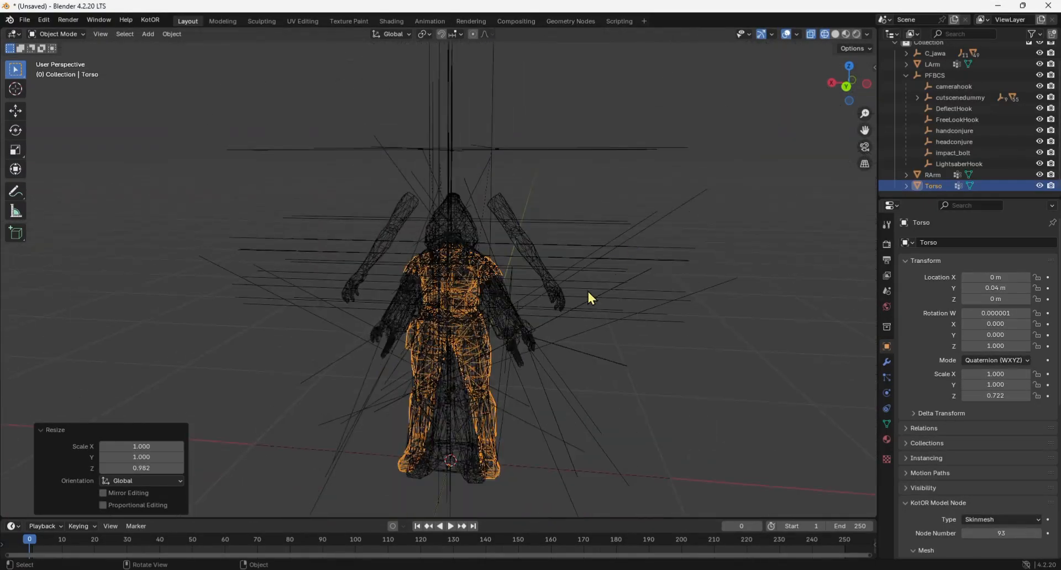
Raise the Torso along the global Z axis by about 0.349 m to meet the arms.
{"action": "middle_click_drag", "start_coordinate": [554, 323], "coordinate": [560, 285]}
{"action": "left_click_drag", "start_coordinate": [864, 130], "coordinate": [845, 164]}
{"action": "key", "text": "g"}
{"action": "key", "text": "z"}
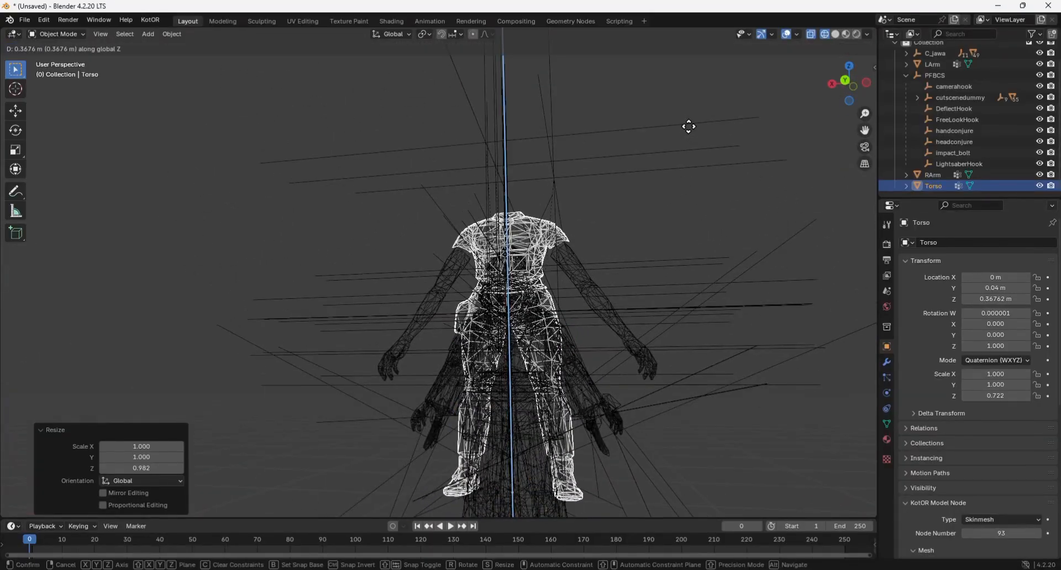
{"action": "left_click", "coordinate": [687, 132]}
{"action": "scroll", "coordinate": [685, 141], "scroll_direction": "up", "scroll_amount": 2}
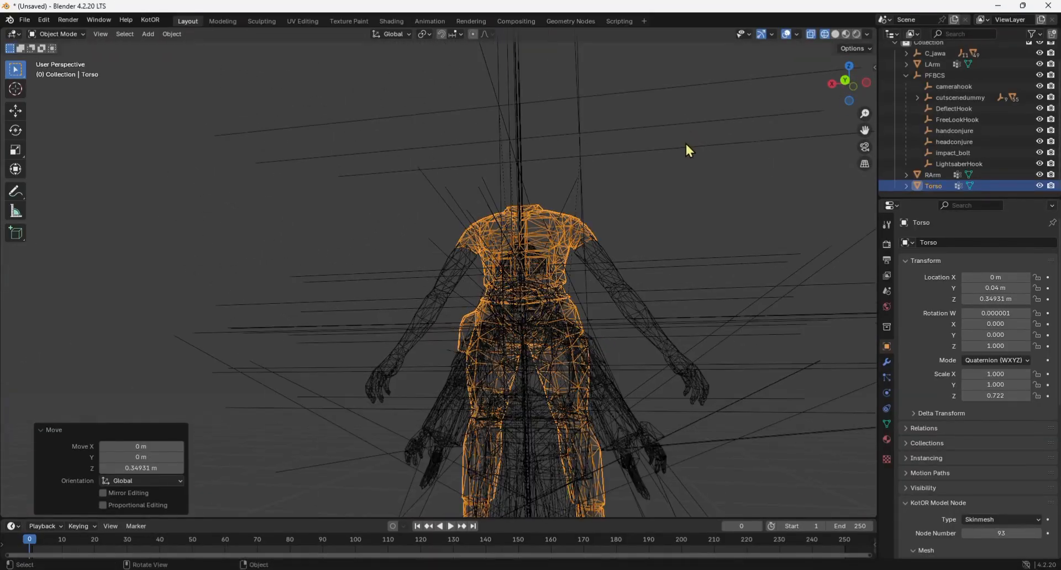
Nudge the Torso vertically in solid view to a Z location of about 0.345 m, aligning its sleeves with the arms.
{"action": "left_click", "coordinate": [838, 35]}
{"action": "left_click_drag", "start_coordinate": [852, 81], "coordinate": [853, 89]}
{"action": "scroll", "coordinate": [548, 213], "scroll_direction": "up", "scroll_amount": 3}
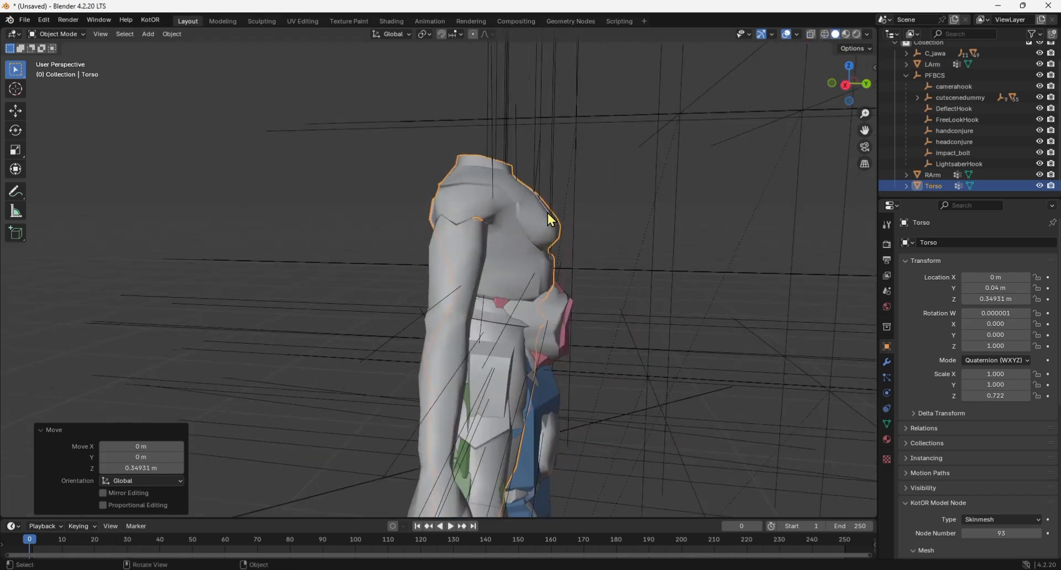
{"action": "scroll", "coordinate": [548, 214], "scroll_direction": "up", "scroll_amount": 2}
{"action": "key", "text": "g"}
{"action": "key", "text": "z"}
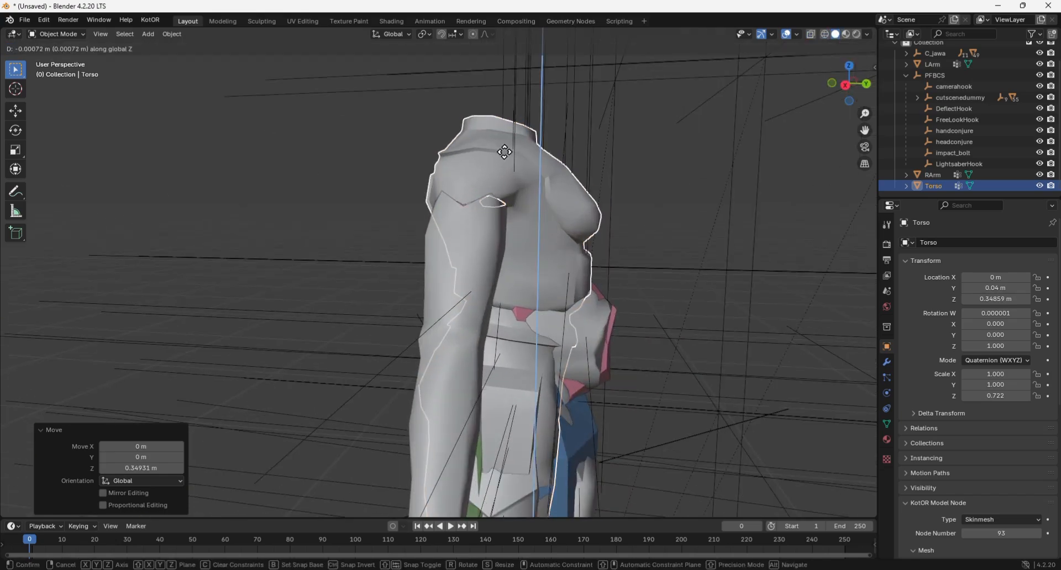
{"action": "left_click", "coordinate": [503, 162]}
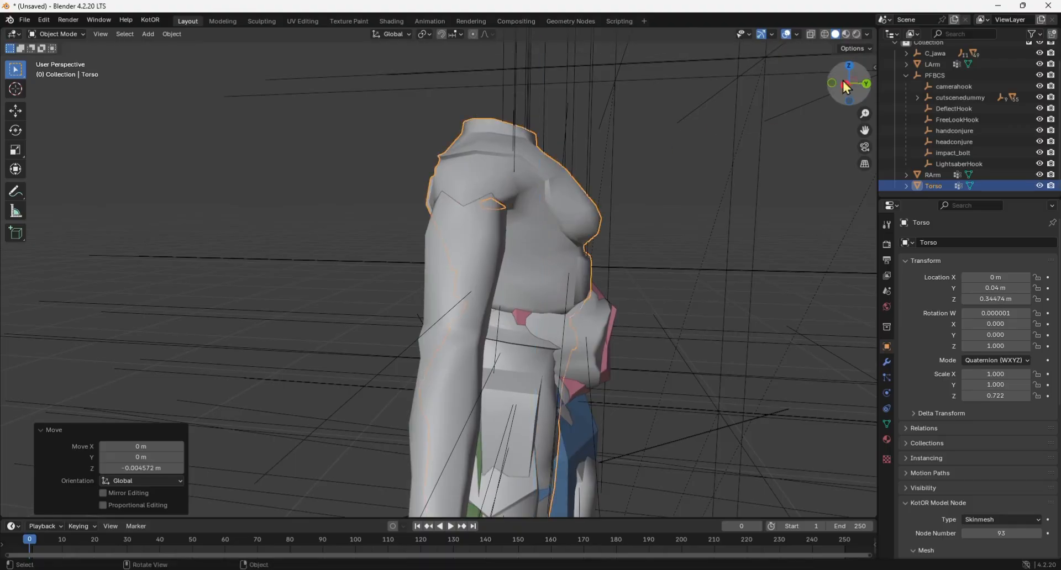
{"action": "left_click_drag", "start_coordinate": [846, 88], "coordinate": [906, 91]}
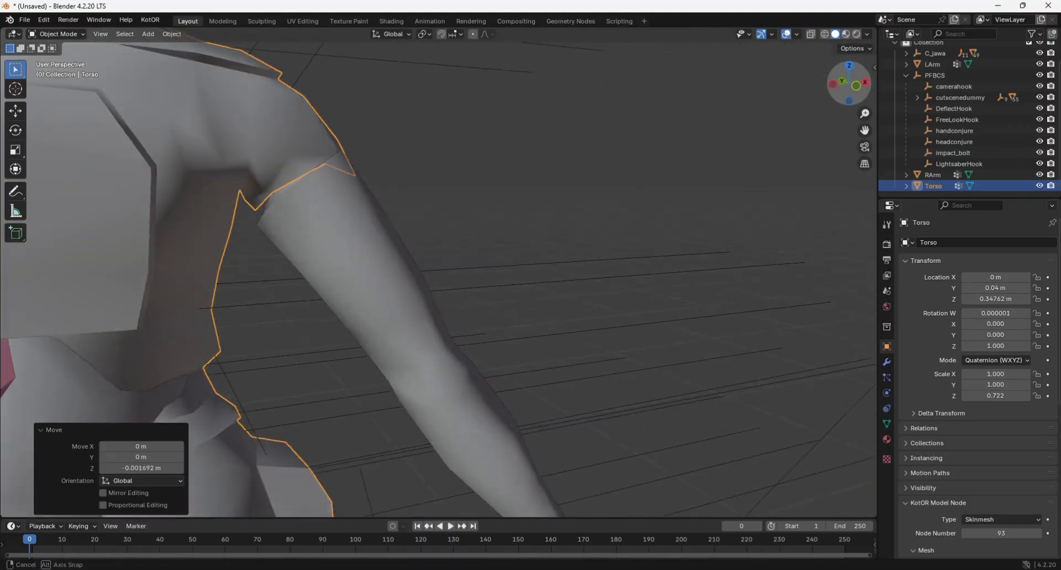
{"action": "left_click_drag", "start_coordinate": [849, 84], "coordinate": [839, 58]}
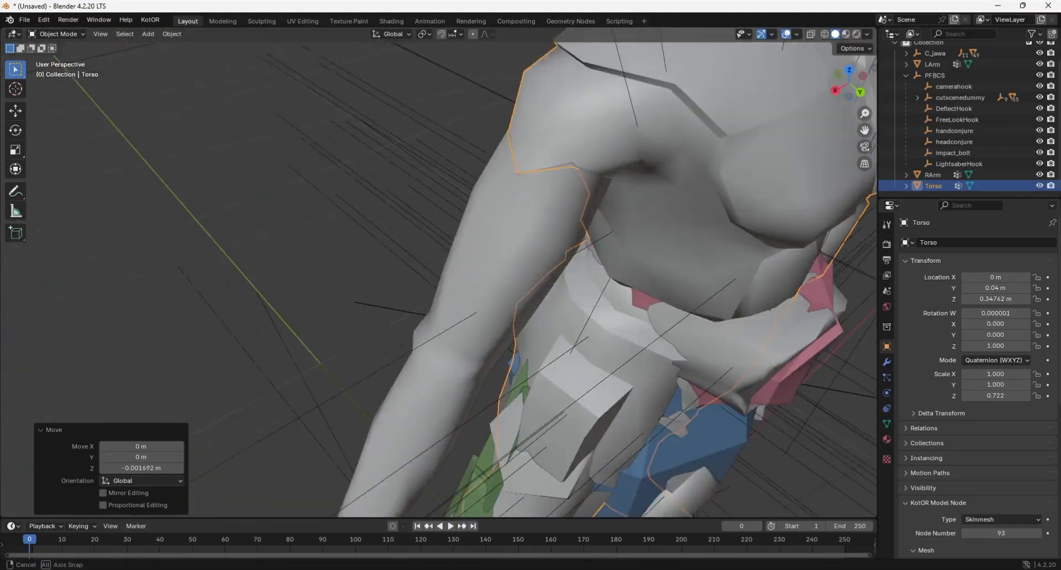
{"action": "middle_click_drag", "start_coordinate": [663, 232], "coordinate": [701, 217]}
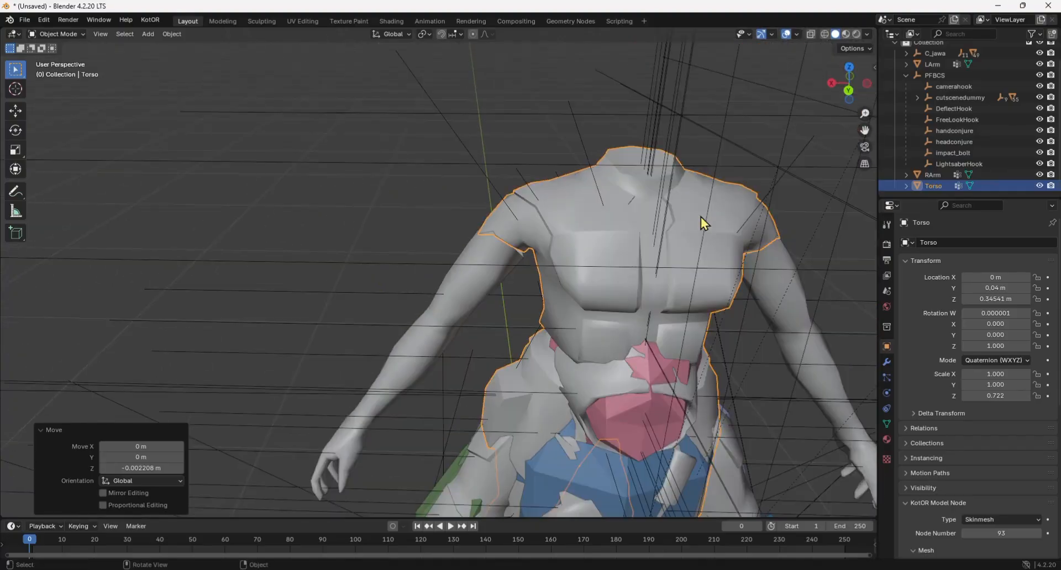
Apply the Torso's location and scale, leaving its rotation out.
{"action": "scroll", "coordinate": [699, 237], "scroll_direction": "down", "scroll_amount": 3}
{"action": "key", "text": "ctrl+a"}
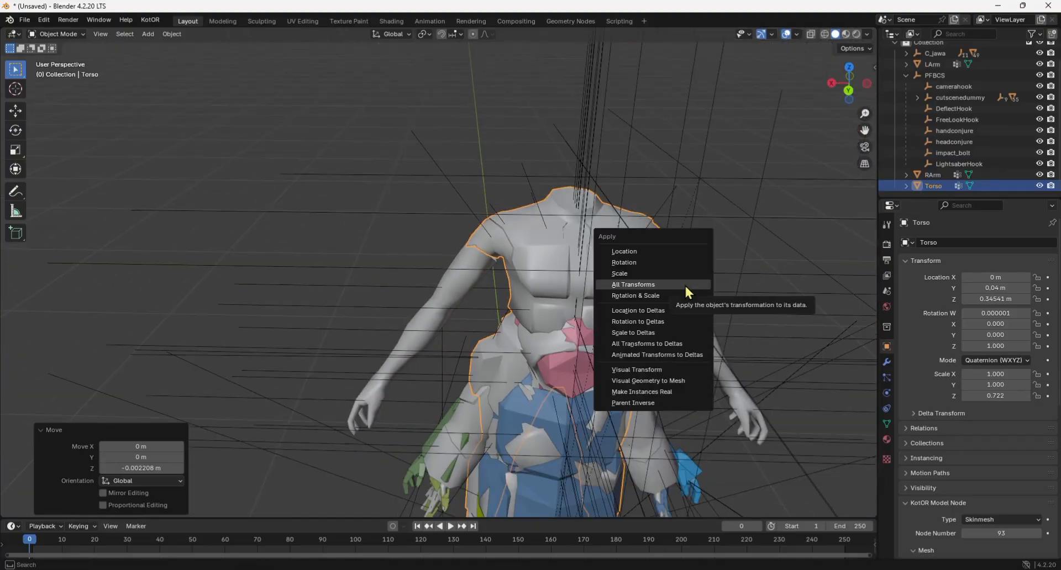
{"action": "left_click", "coordinate": [684, 284]}
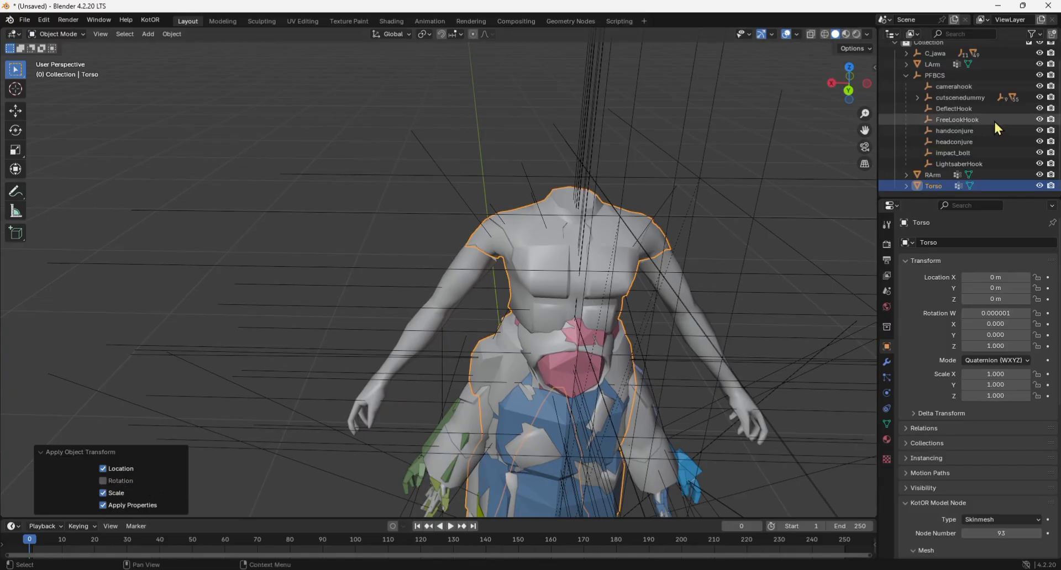
Parent Torso, RArm and LArm back to PFBCS as Object with Keep Transform.
{"action": "left_click", "coordinate": [936, 173], "text": "shift"}
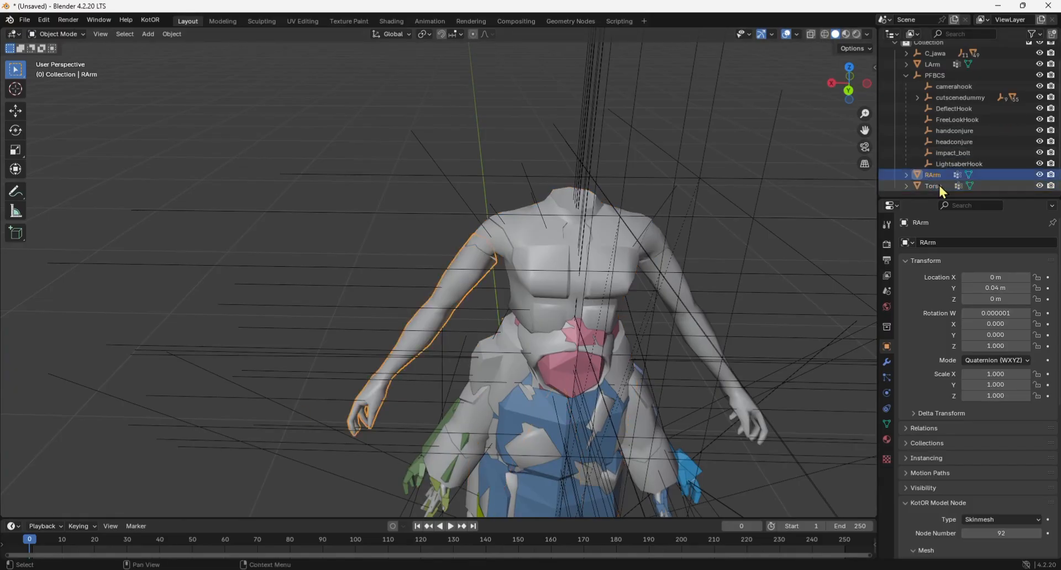
{"action": "left_click", "coordinate": [937, 63], "text": "shift"}
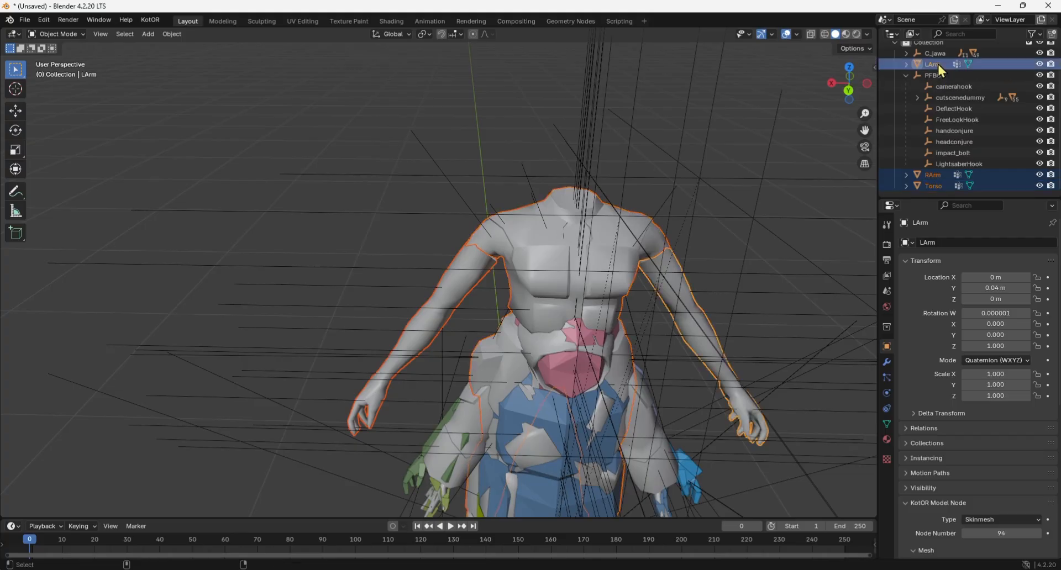
{"action": "left_click", "coordinate": [933, 76], "text": "shift"}
{"action": "scroll", "coordinate": [640, 286], "scroll_direction": "down", "scroll_amount": 3}
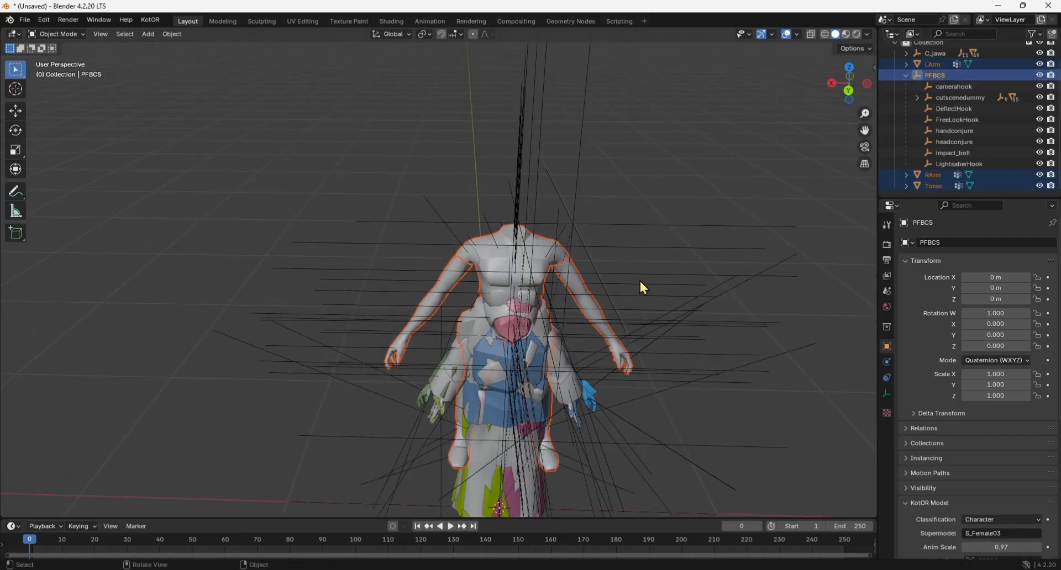
{"action": "key", "text": "ctrl+p"}
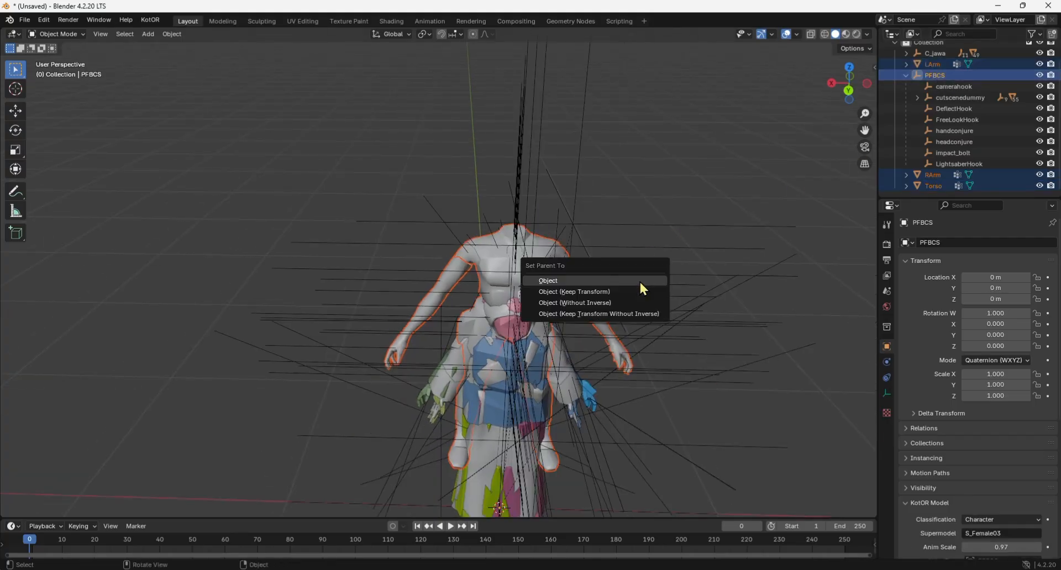
{"action": "left_click", "coordinate": [607, 293]}
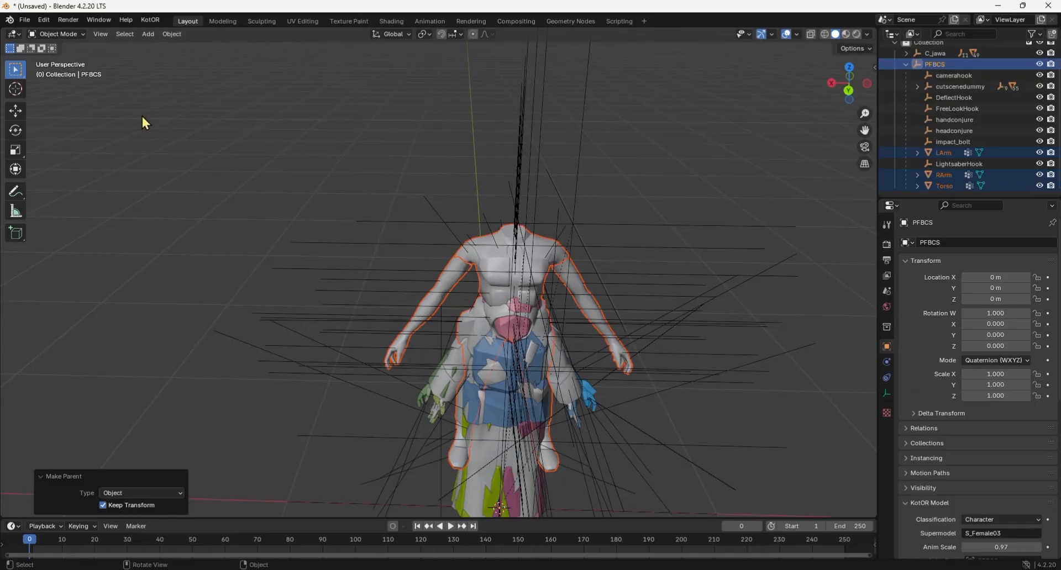
Delete the whole C_jawa hierarchy from the scene.
{"action": "scroll", "coordinate": [947, 56], "scroll_direction": "up", "scroll_amount": 1}
{"action": "right_click", "coordinate": [947, 48]}
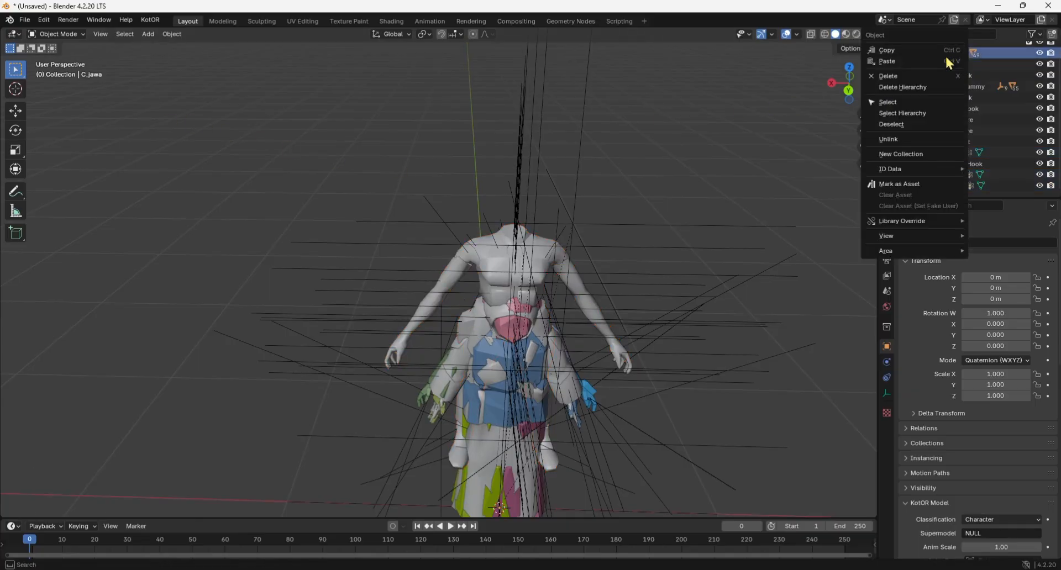
{"action": "left_click", "coordinate": [926, 84]}
Export the scene as a KotOR Model, overwriting pmbal.mdl in the Override folder with animations and walkmeshes included.
{"action": "left_click", "coordinate": [25, 20]}
{"action": "mouse_move", "coordinate": [46, 189]}
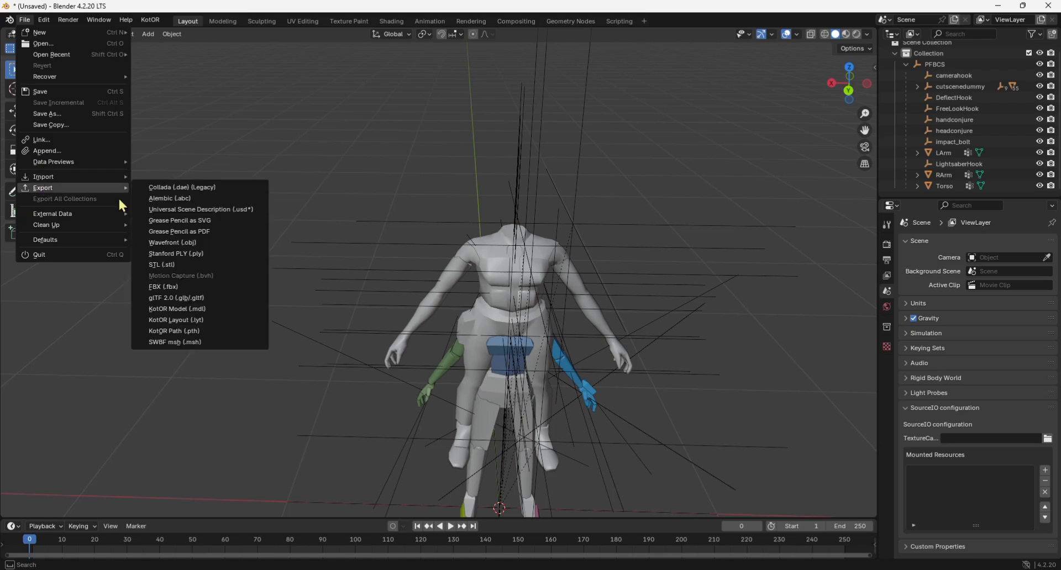
{"action": "left_click", "coordinate": [197, 309]}
{"action": "left_click", "coordinate": [412, 249]}
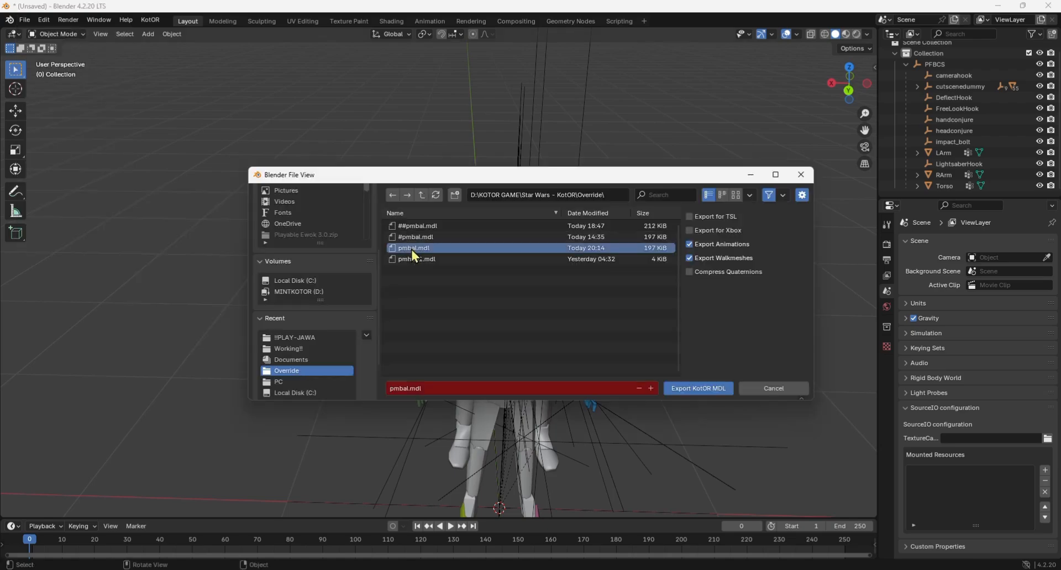
{"action": "left_click", "coordinate": [697, 393]}
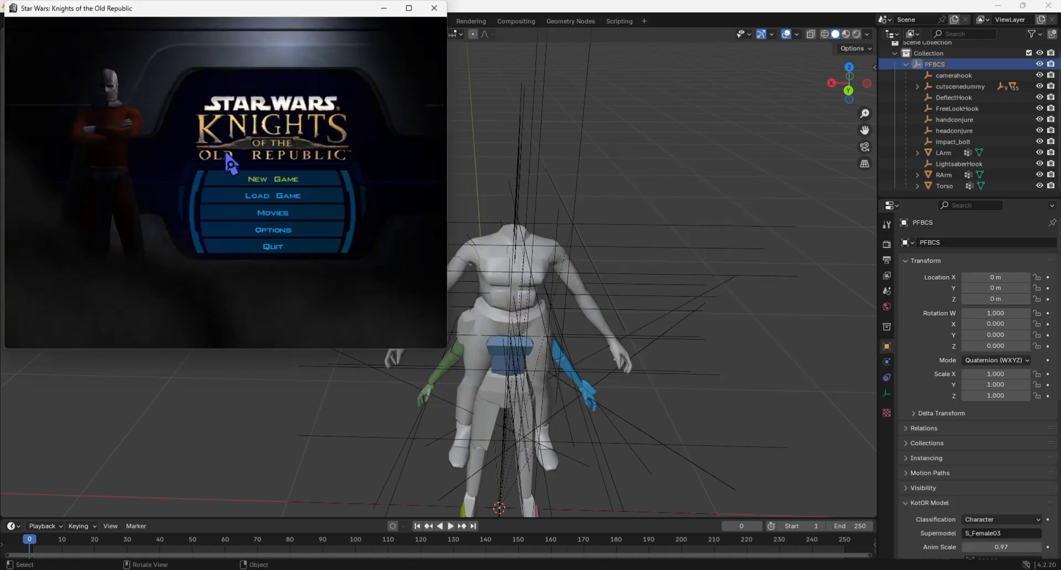
Switch to Star Wars: Knights of the Old Republic, load the Game 1 save and inspect the character's body from several angles.
{"action": "left_click", "coordinate": [245, 197]}
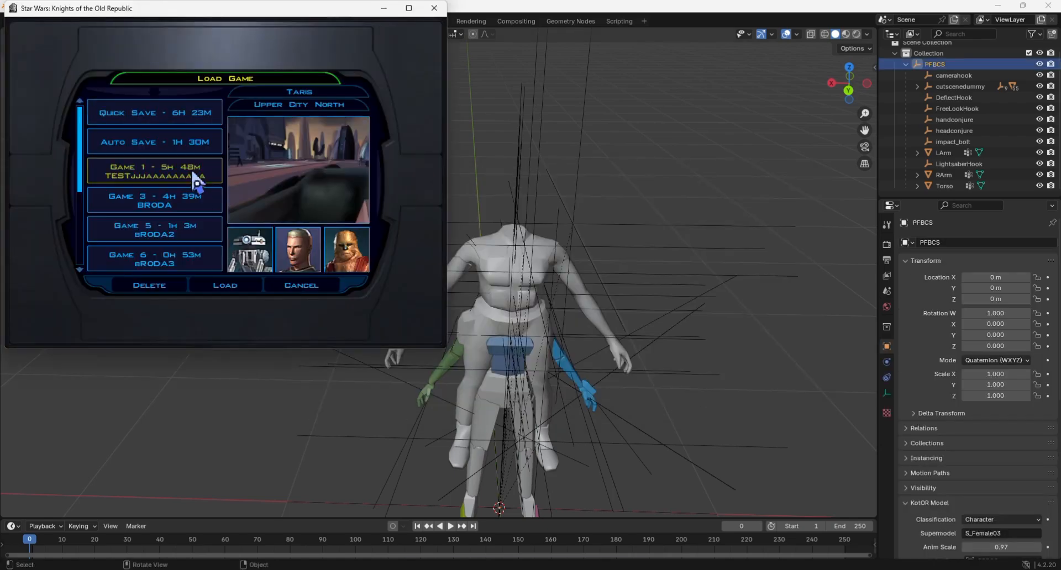
{"action": "left_click", "coordinate": [225, 285]}
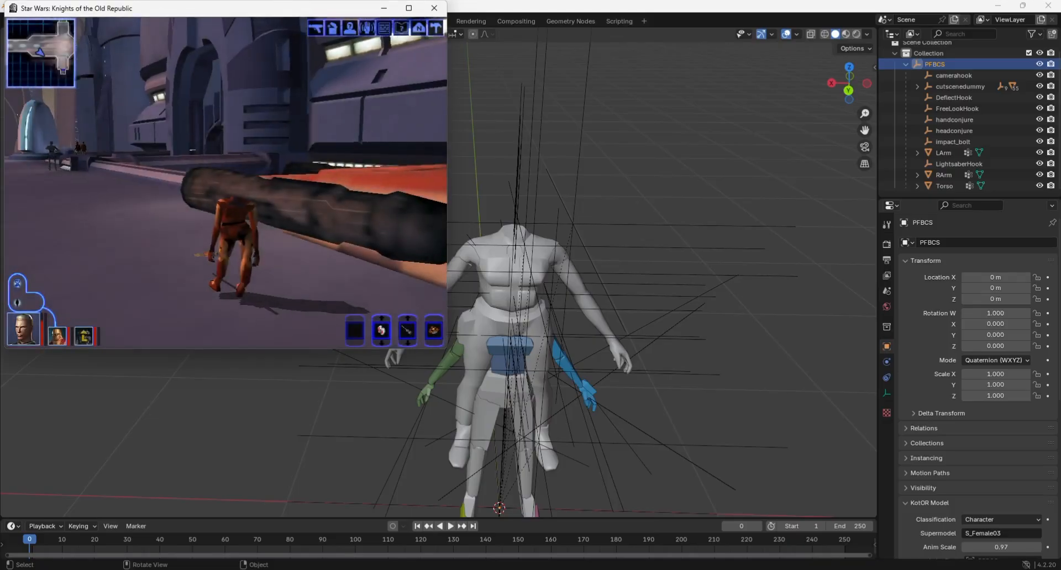
{"action": "right_click_drag", "start_coordinate": [365, 110], "coordinate": [442, 110]}
{"action": "key", "text": "s"}
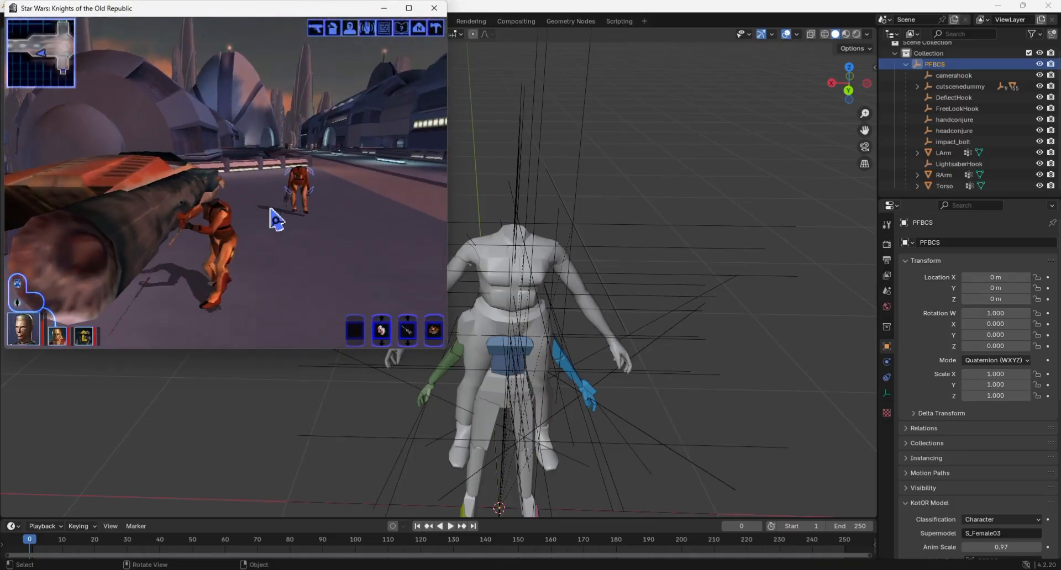
{"action": "right_click_drag", "start_coordinate": [266, 248], "coordinate": [216, 249]}
Quit the running game and return to Blender.
{"action": "key", "text": "Escape"}
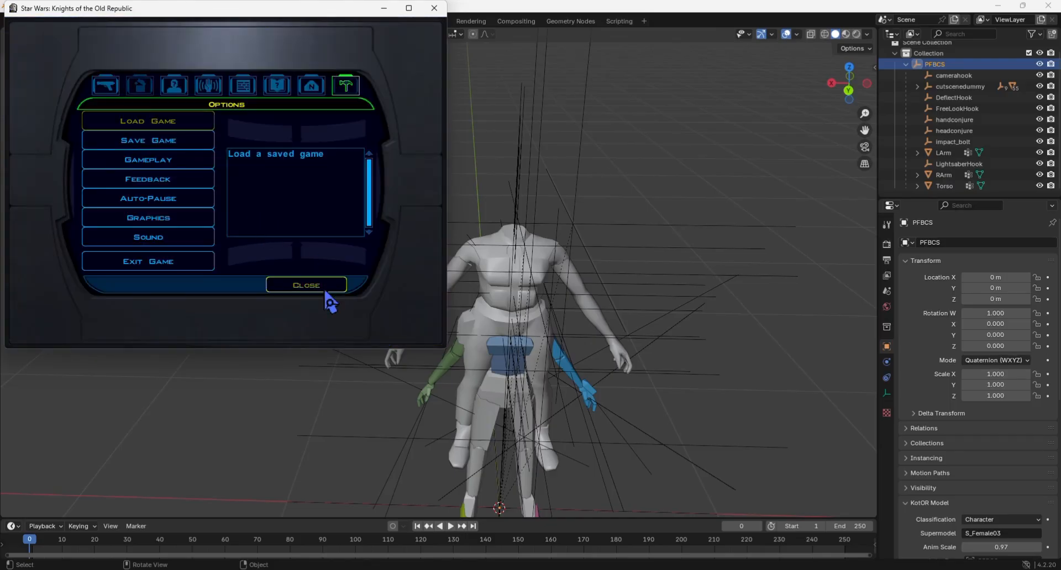
{"action": "left_click", "coordinate": [213, 253]}
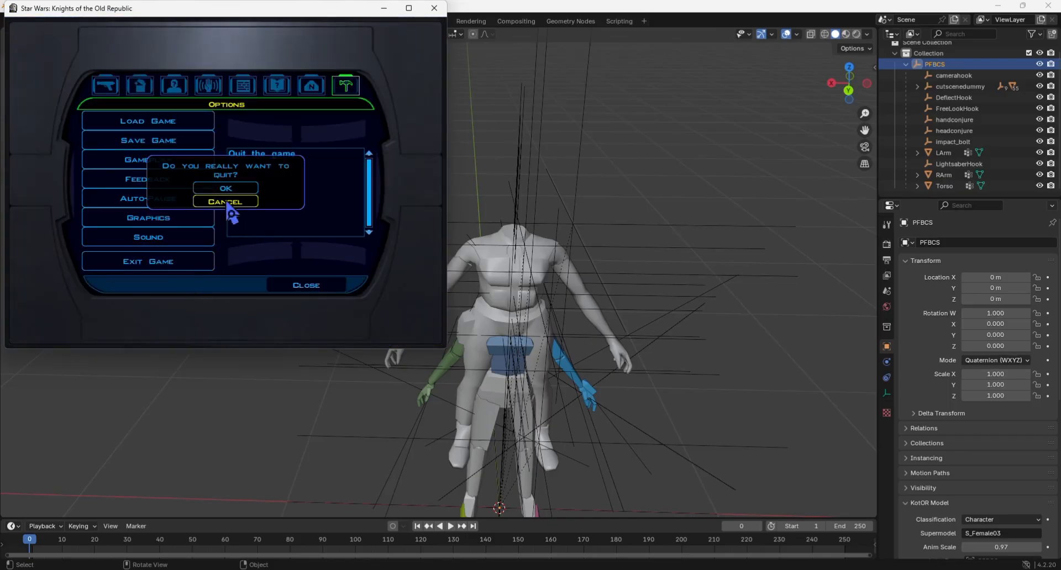
{"action": "left_click", "coordinate": [229, 191]}
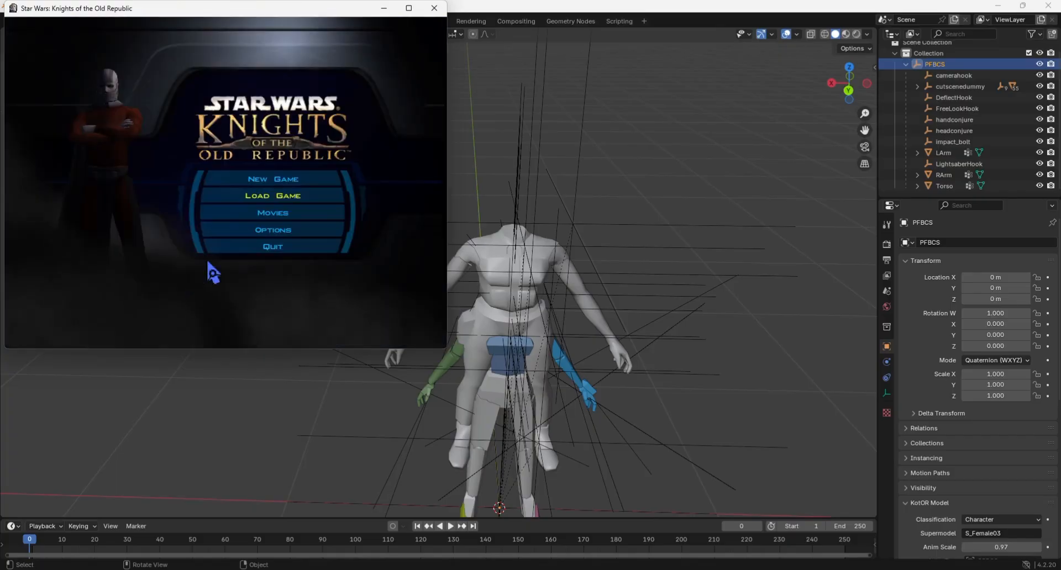
{"action": "left_click", "coordinate": [240, 244]}
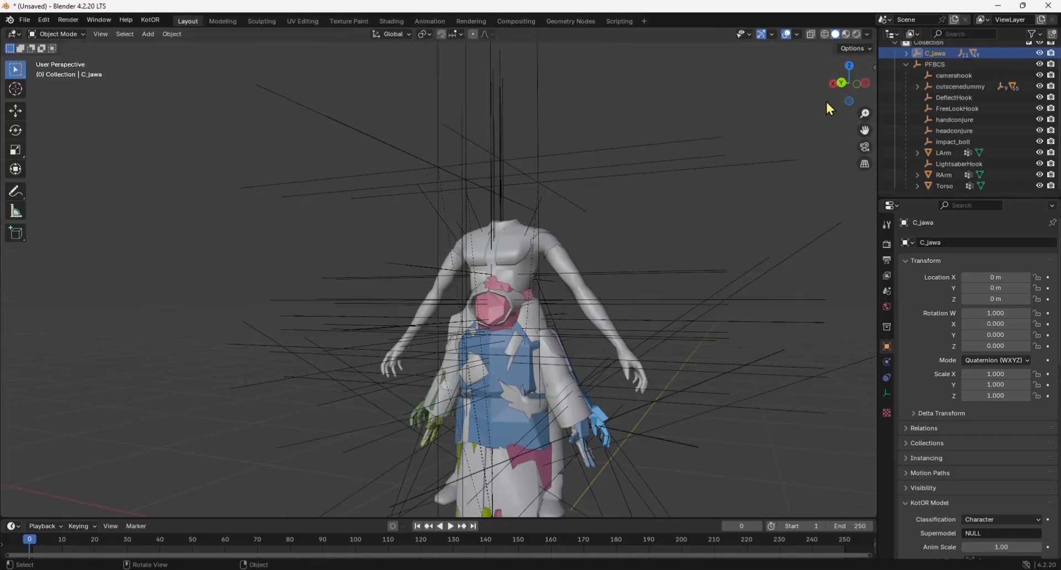
Parent Jawa_skirt, Jawa_torso, LHand and Rhand to PFBCS as Object with Keep Transform, and delete the remaining C_jawa hierarchy.
{"action": "mouse_move", "coordinate": [837, 84]}
{"action": "left_mouse_down"}
{"action": "mouse_move", "coordinate": [801, 113]}
{"action": "mouse_move", "coordinate": [856, 82]}
{"action": "left_mouse_up"}
{"action": "left_click", "coordinate": [905, 53]}
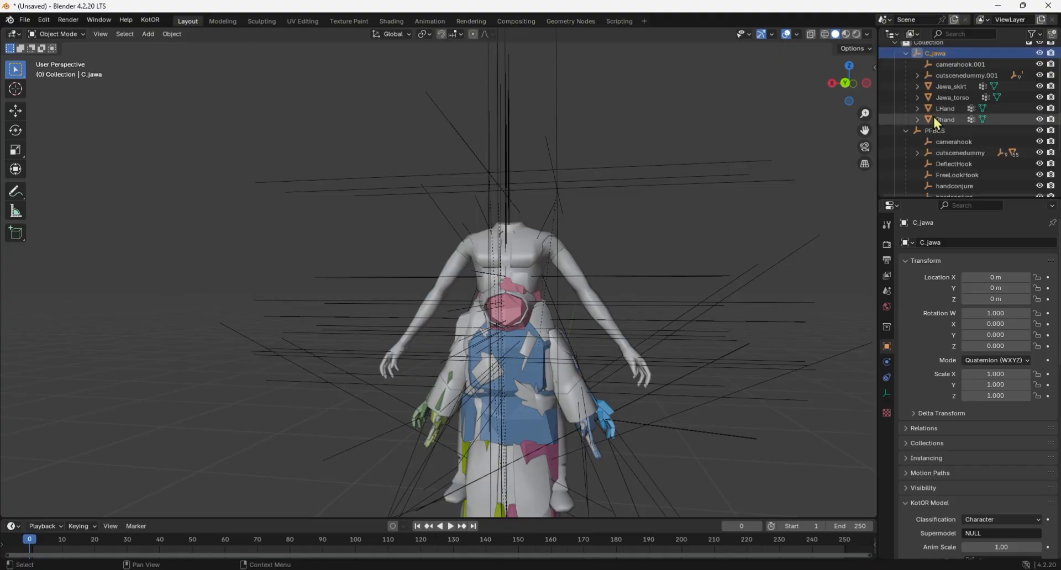
{"action": "left_click", "coordinate": [951, 86]}
{"action": "left_click", "coordinate": [942, 130], "text": "shift"}
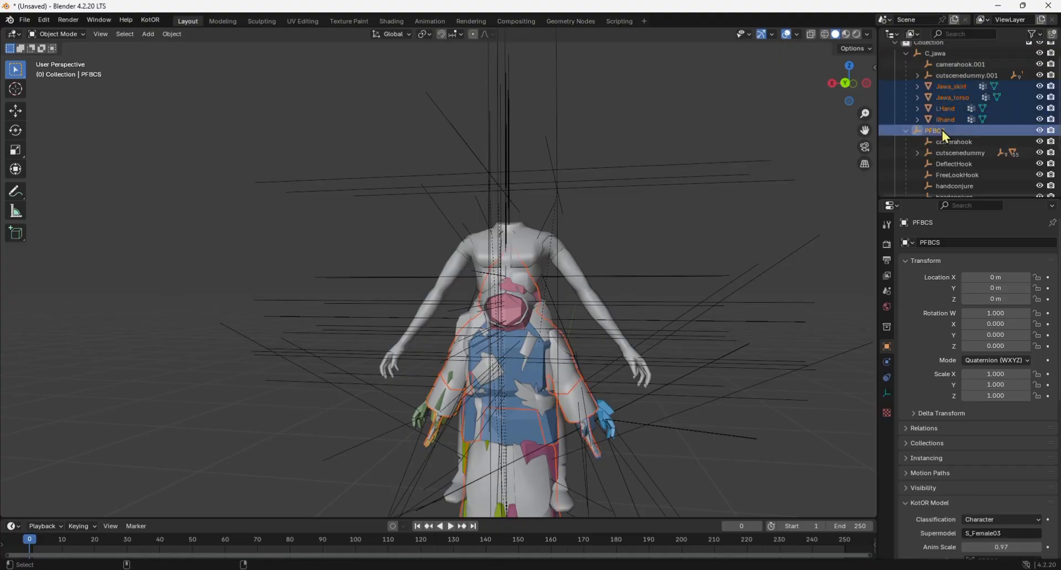
{"action": "key", "text": "ctrl+p"}
{"action": "left_click", "coordinate": [794, 241]}
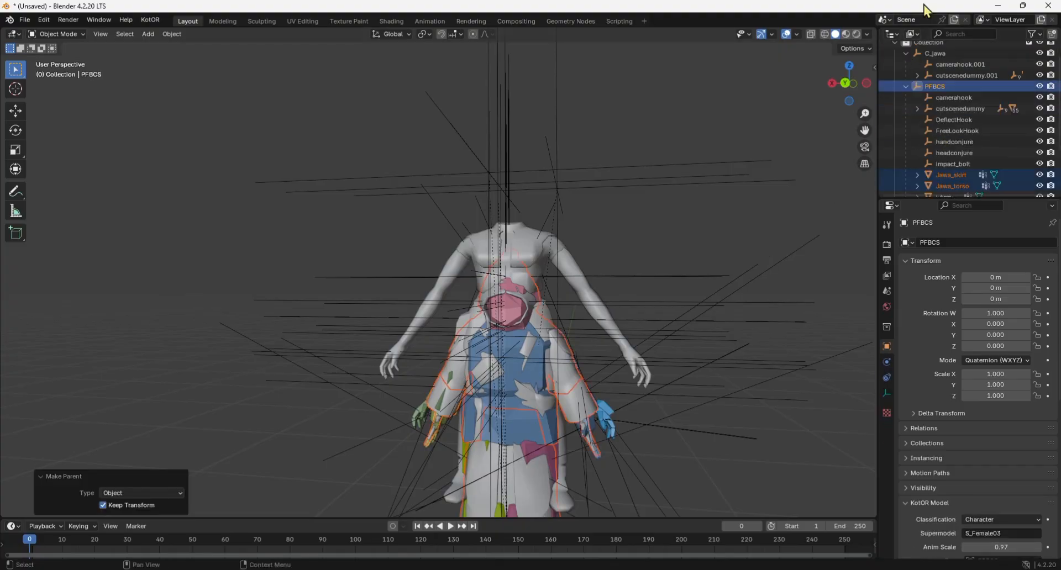
{"action": "right_click", "coordinate": [941, 52]}
{"action": "left_click", "coordinate": [922, 77]}
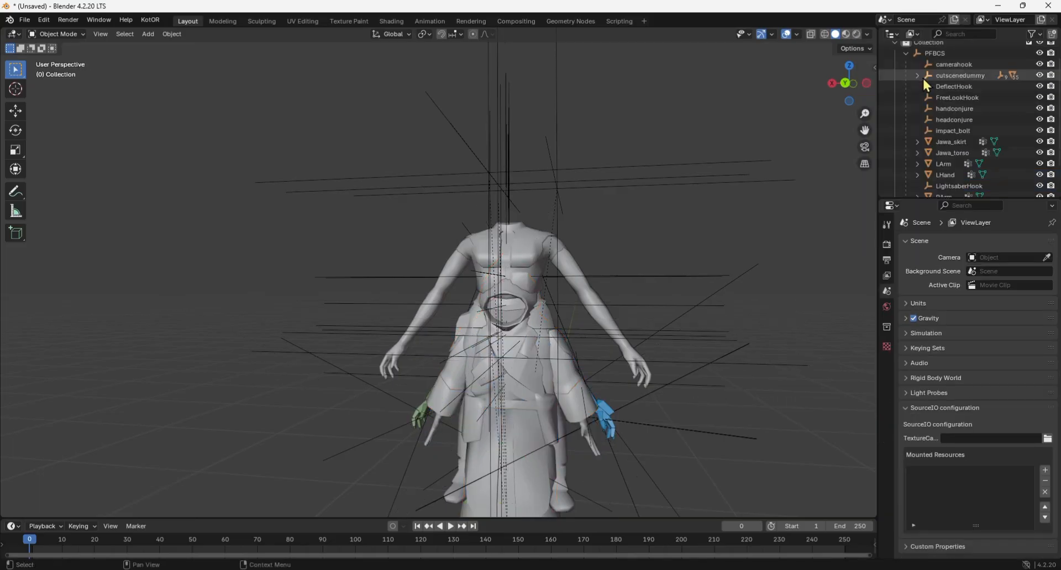
Move Rhand, LHand, Jawa_torso and Jawa_skirt up along Z by about 0.324 m, aligning them with the body's shoulders in wireframe.
{"action": "scroll", "coordinate": [959, 151], "scroll_direction": "down", "scroll_amount": 4}
{"action": "left_click", "coordinate": [946, 175]}
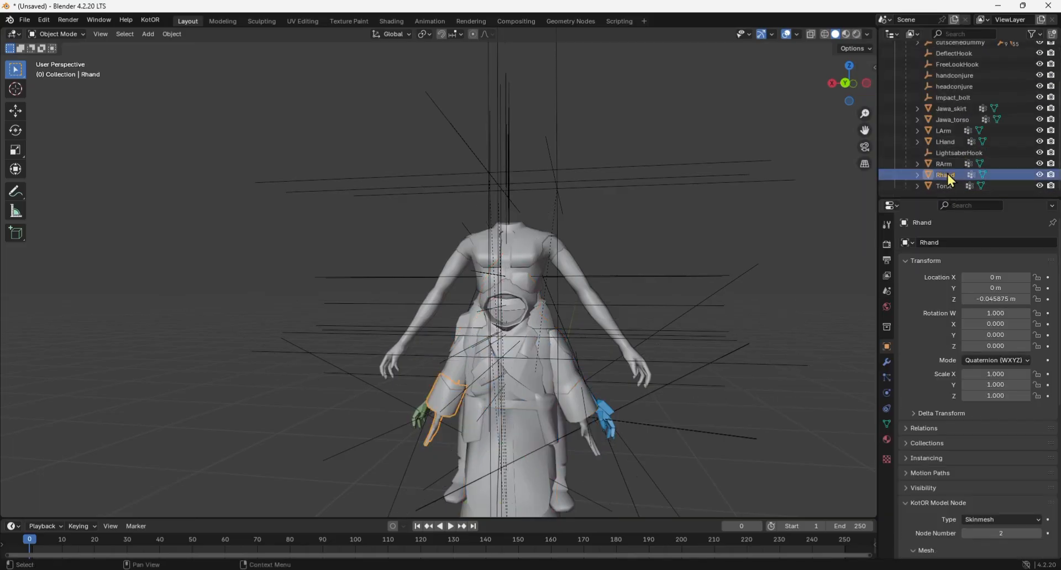
{"action": "left_click", "coordinate": [942, 142], "text": "ctrl"}
{"action": "left_click", "coordinate": [953, 119], "text": "ctrl"}
{"action": "left_click", "coordinate": [951, 109], "text": "ctrl"}
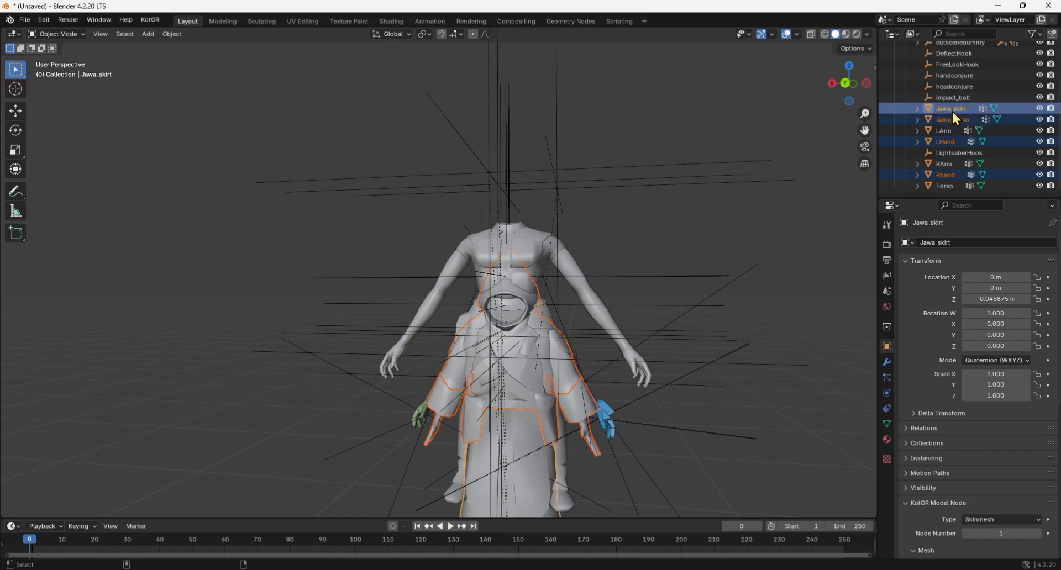
{"action": "scroll", "coordinate": [566, 277], "scroll_direction": "up", "scroll_amount": 2}
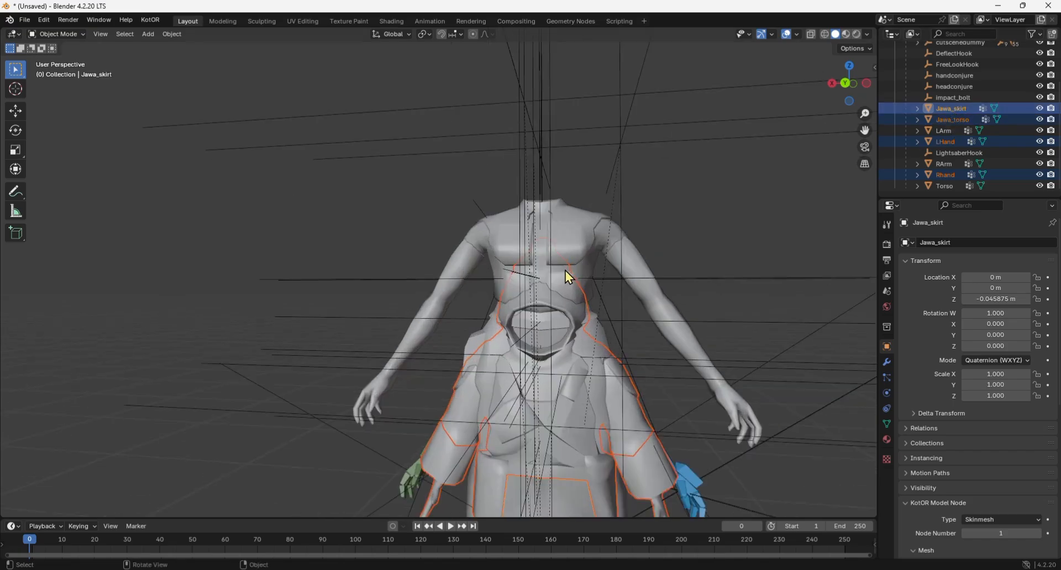
{"action": "left_click", "coordinate": [824, 34]}
{"action": "key", "text": "g"}
{"action": "key", "text": "z"}
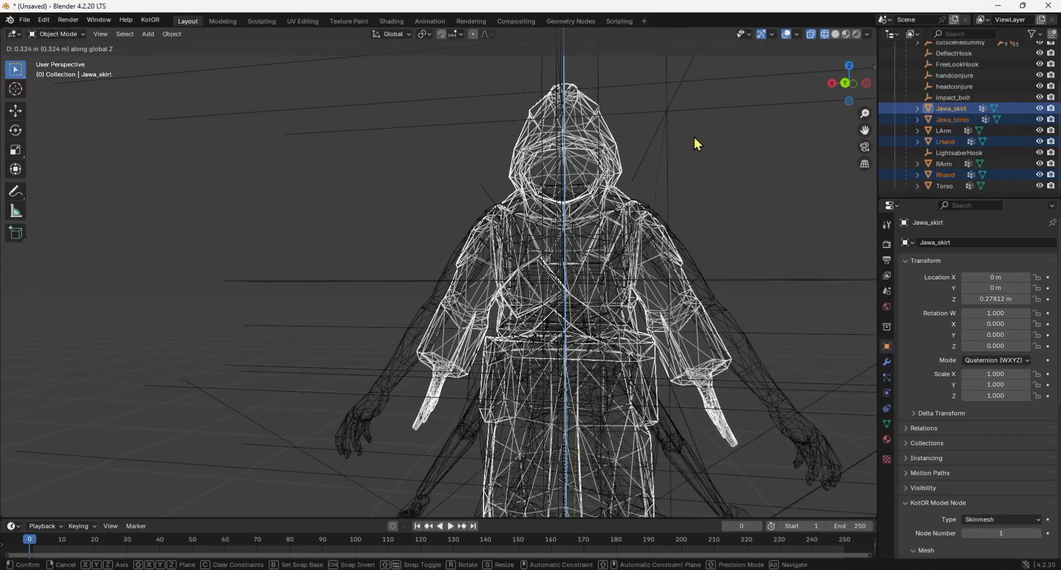
{"action": "left_click", "coordinate": [694, 138]}
Apply the location, rotation and scale of the four Jawa meshes, working in solid view.
{"action": "mouse_move", "coordinate": [843, 92]}
{"action": "left_mouse_down"}
{"action": "mouse_move", "coordinate": [757, 94]}
{"action": "mouse_move", "coordinate": [843, 92]}
{"action": "mouse_move", "coordinate": [835, 107]}
{"action": "left_mouse_up"}
{"action": "scroll", "coordinate": [694, 195], "scroll_direction": "down", "scroll_amount": 2}
{"action": "scroll", "coordinate": [720, 210], "scroll_direction": "down", "scroll_amount": 2}
{"action": "left_click", "coordinate": [834, 35]}
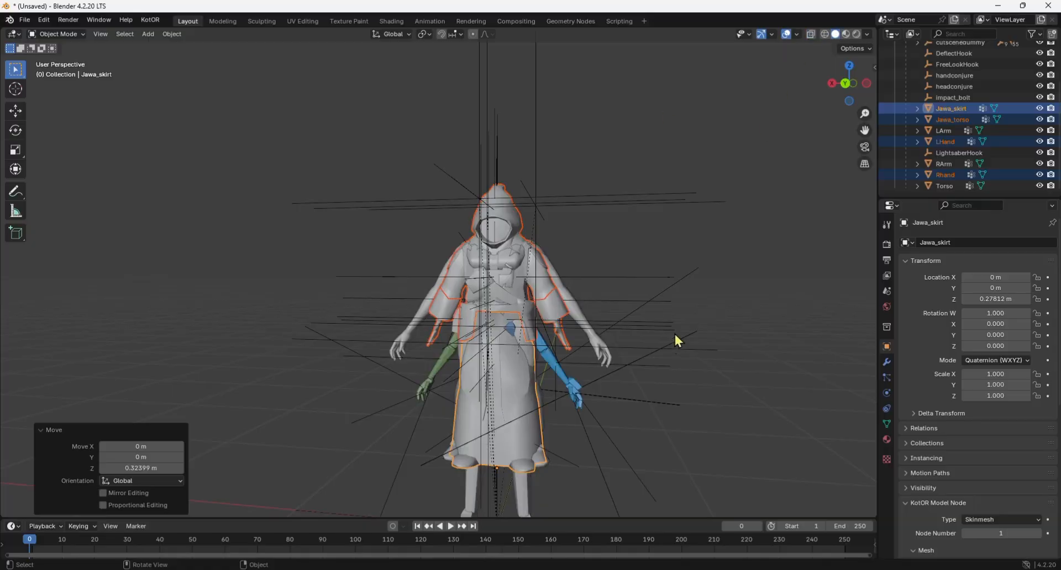
{"action": "key", "text": "ctrl+a"}
{"action": "left_click", "coordinate": [610, 350]}
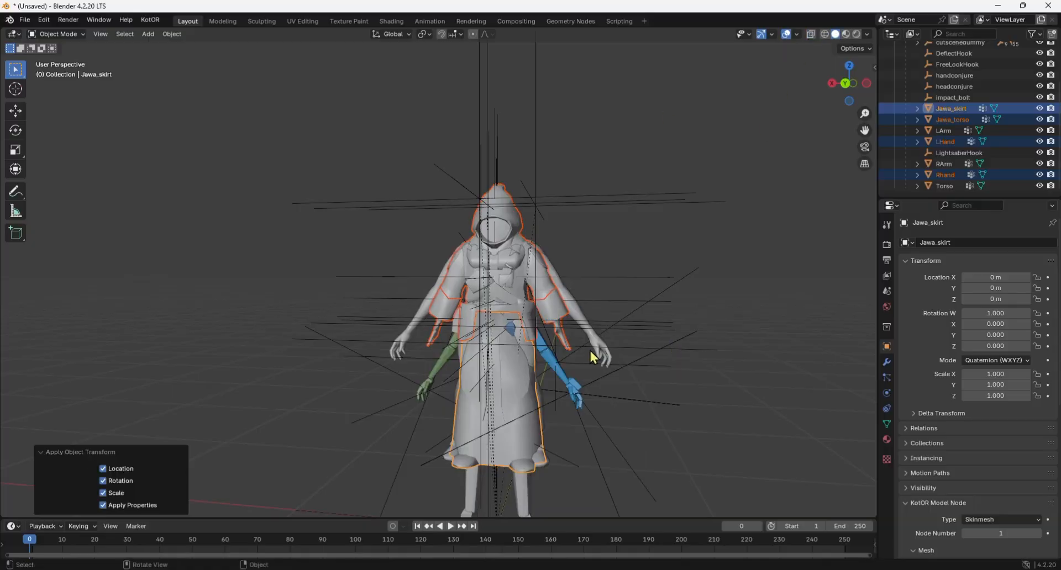
Add a single-bone armature at the origin and set it to display in front of the meshes.
{"action": "left_click", "coordinate": [445, 307]}
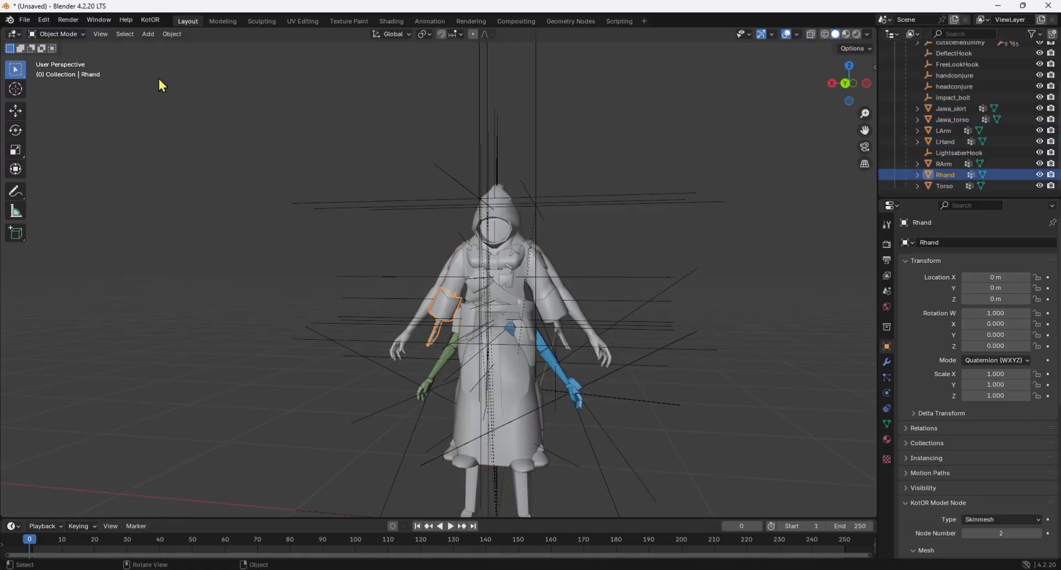
{"action": "left_click", "coordinate": [149, 36]}
{"action": "left_click", "coordinate": [180, 133]}
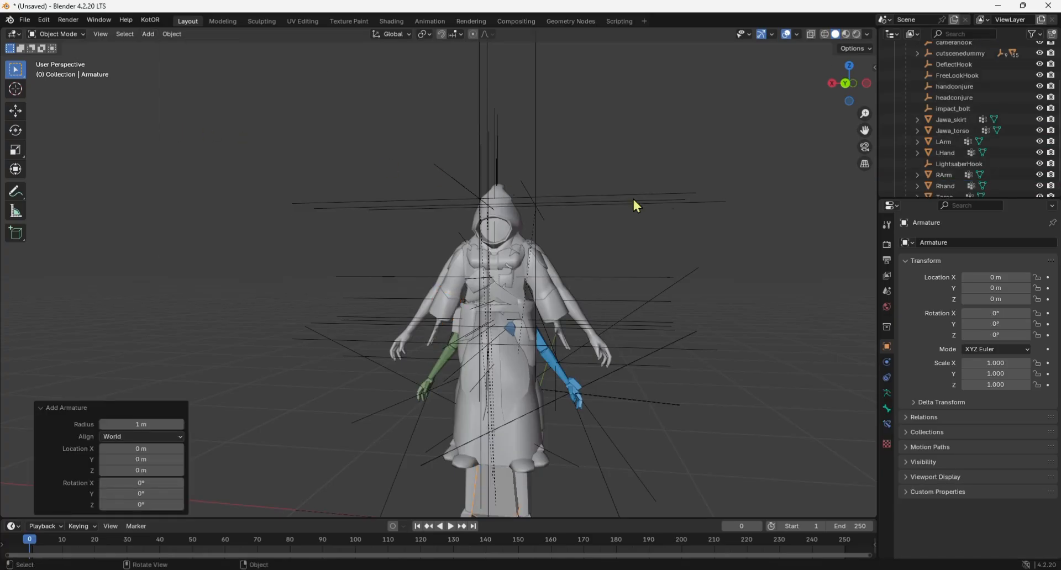
{"action": "left_click", "coordinate": [825, 35]}
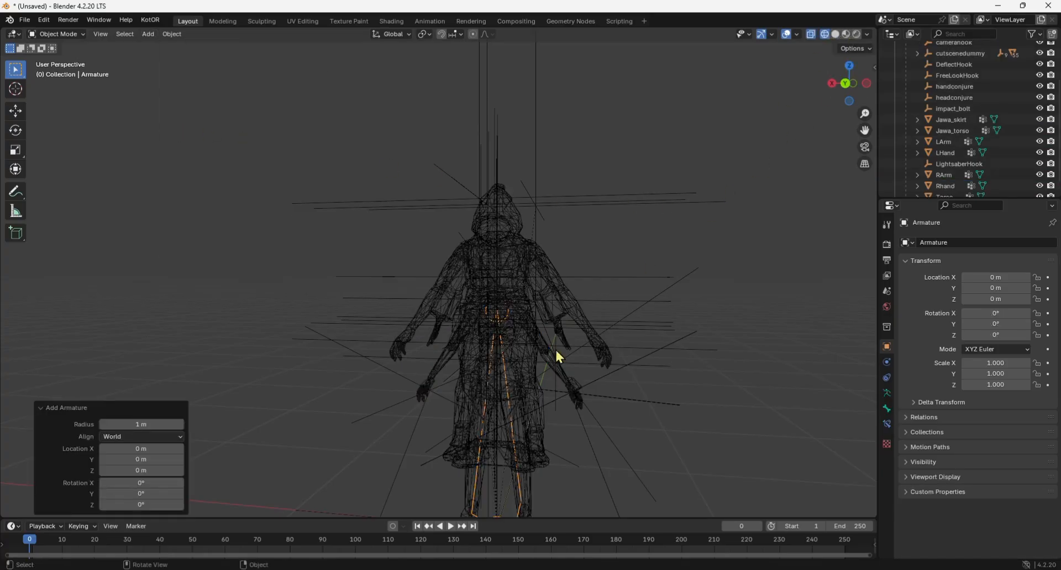
{"action": "scroll", "coordinate": [556, 354], "scroll_direction": "up", "scroll_amount": 2}
{"action": "left_click_drag", "start_coordinate": [848, 84], "coordinate": [732, 86]}
{"action": "scroll", "coordinate": [606, 379], "scroll_direction": "down", "scroll_amount": 4}
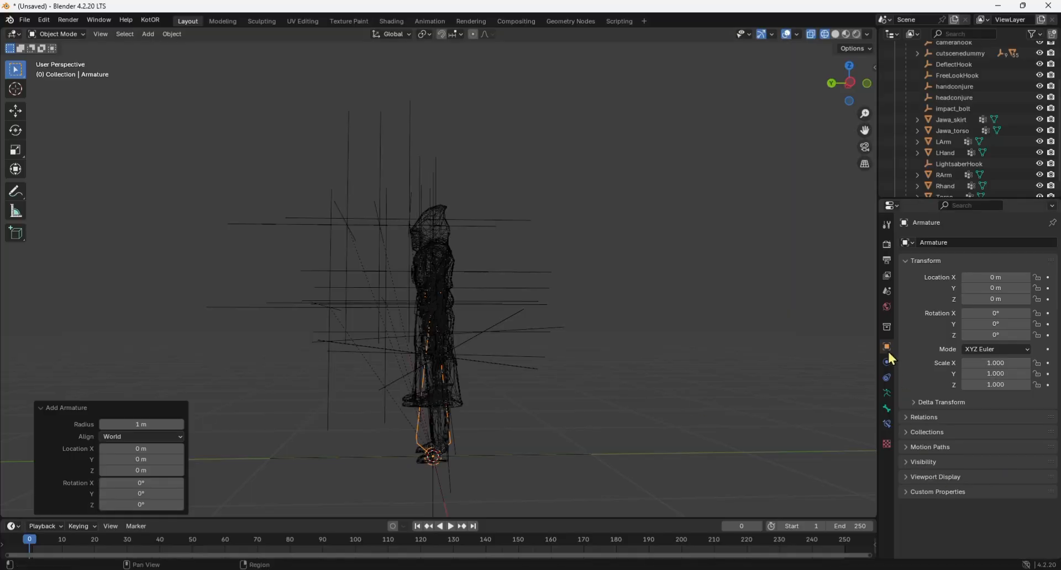
{"action": "left_click", "coordinate": [922, 478]}
{"action": "scroll", "coordinate": [336, 353], "scroll_direction": "up", "scroll_amount": 4}
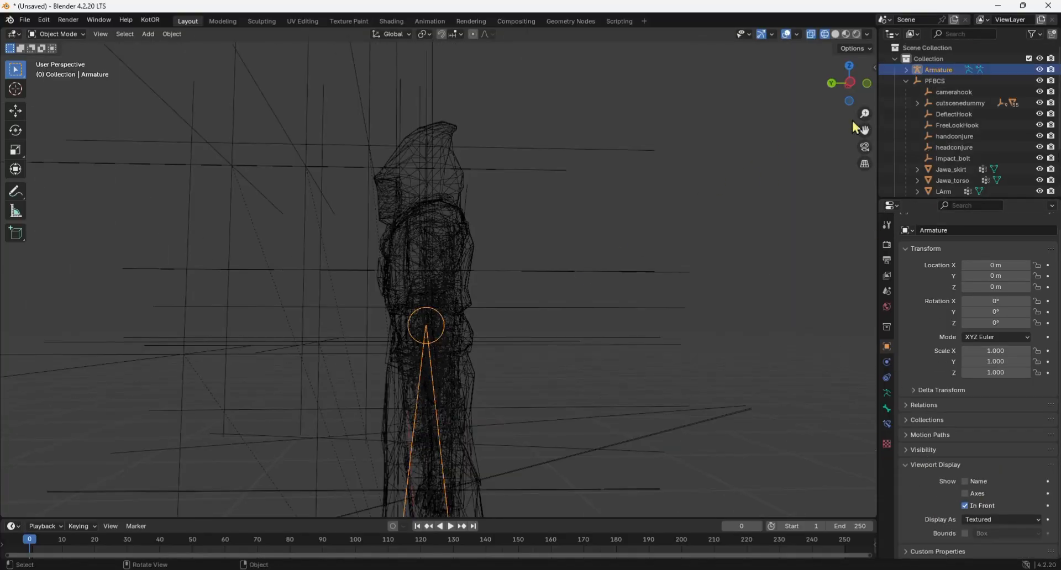
In Edit Mode, move the bone's tip up to the base of the neck and raise its base about 0.69 m along Z.
{"action": "mouse_move", "coordinate": [852, 89]}
{"action": "left_mouse_down"}
{"action": "mouse_move", "coordinate": [964, 75]}
{"action": "mouse_move", "coordinate": [858, 99]}
{"action": "left_mouse_up"}
{"action": "key", "text": "Tab"}
{"action": "key", "text": "g"}
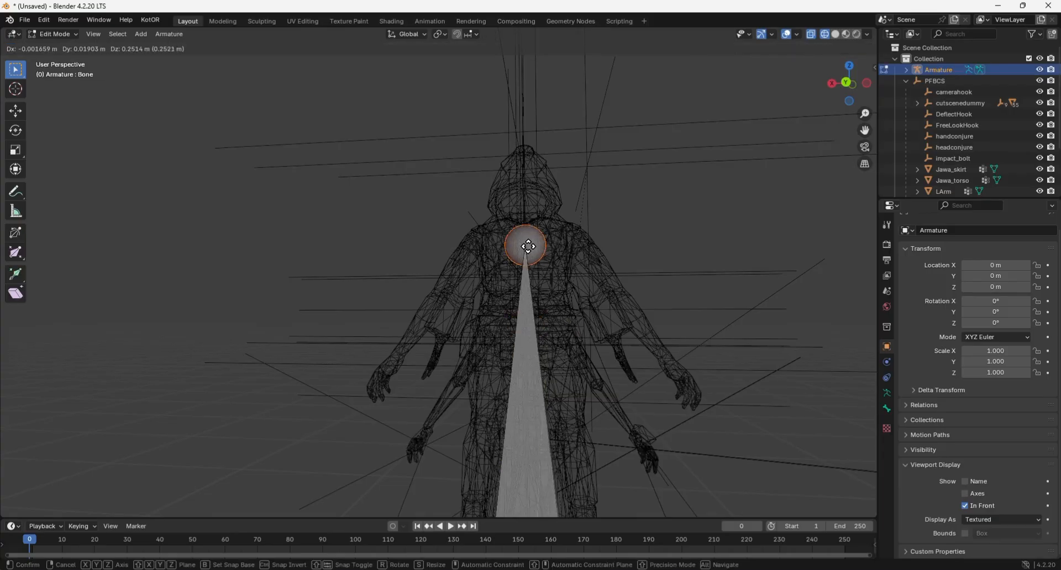
{"action": "left_click", "coordinate": [531, 236]}
{"action": "scroll", "coordinate": [531, 236], "scroll_direction": "down", "scroll_amount": 3}
{"action": "left_click", "coordinate": [479, 450]}
{"action": "key", "text": "g"}
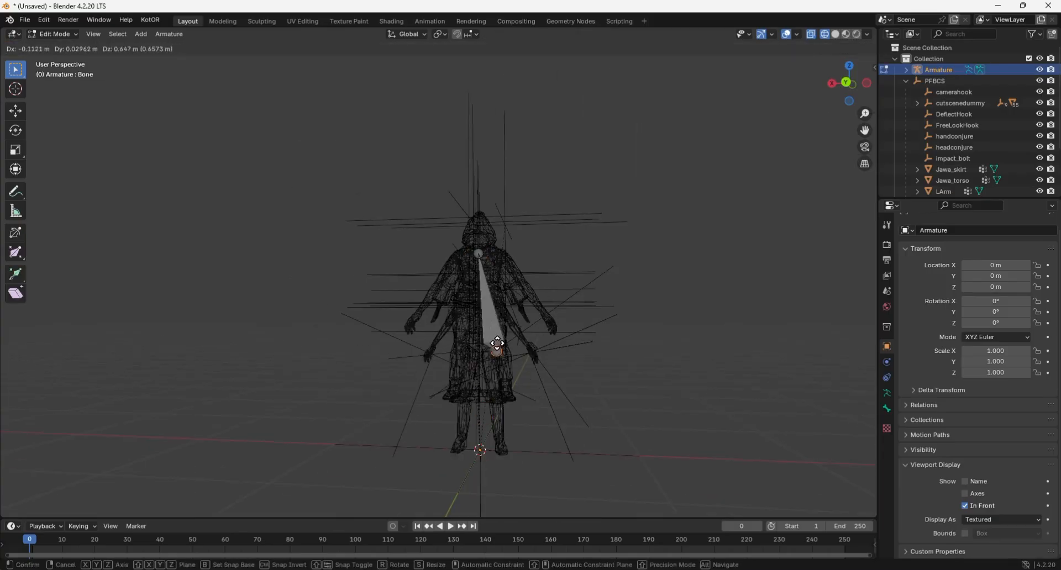
{"action": "key", "text": "z"}
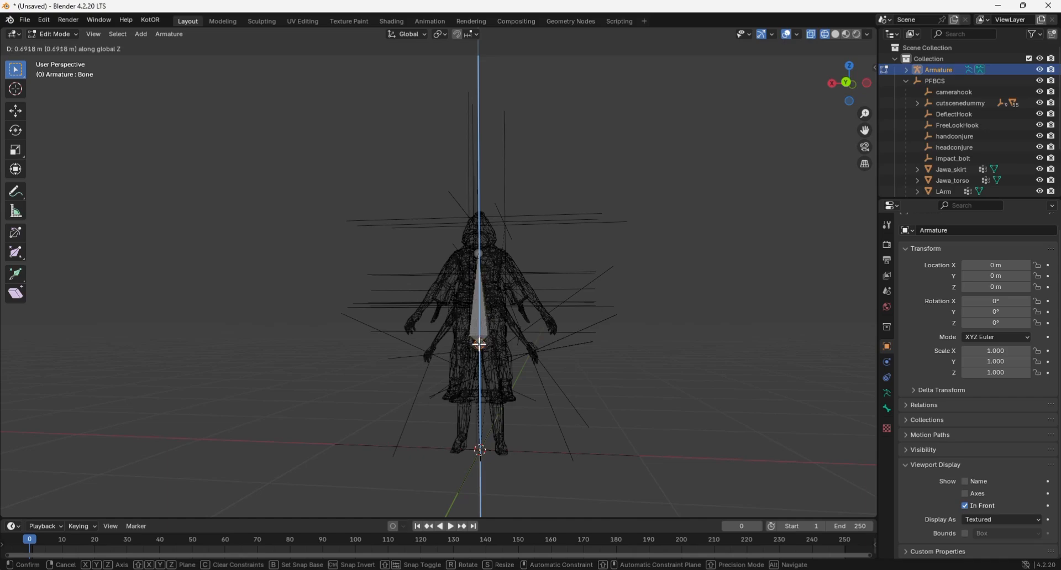
{"action": "left_click", "coordinate": [479, 345]}
Check the bone in solid view and raise its base further along Z to waist height.
{"action": "scroll", "coordinate": [538, 416], "scroll_direction": "up", "scroll_amount": 4}
{"action": "left_click", "coordinate": [835, 34]}
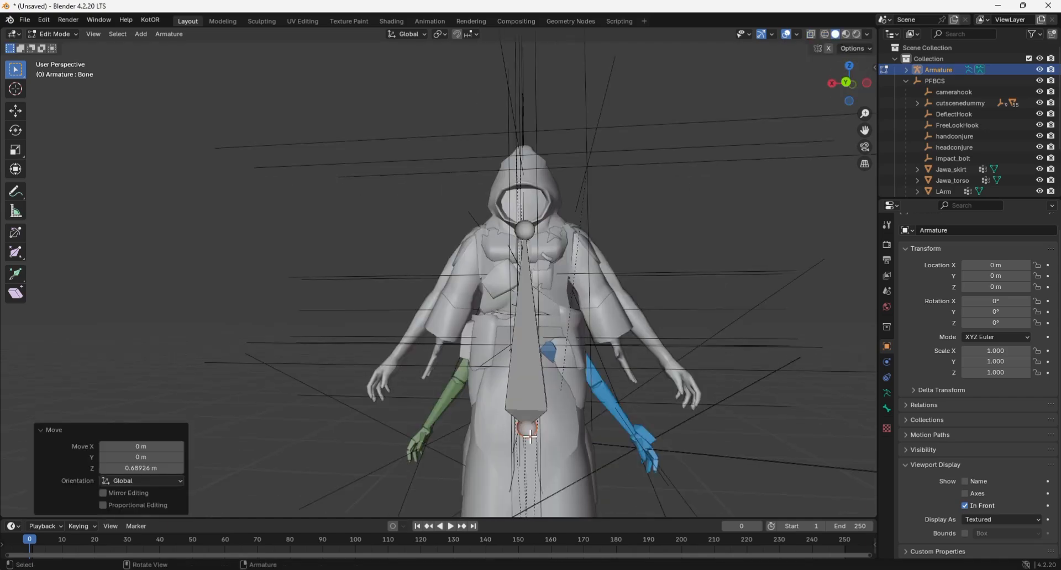
{"action": "key", "text": "g"}
{"action": "key", "text": "z"}
{"action": "key", "text": "Escape"}
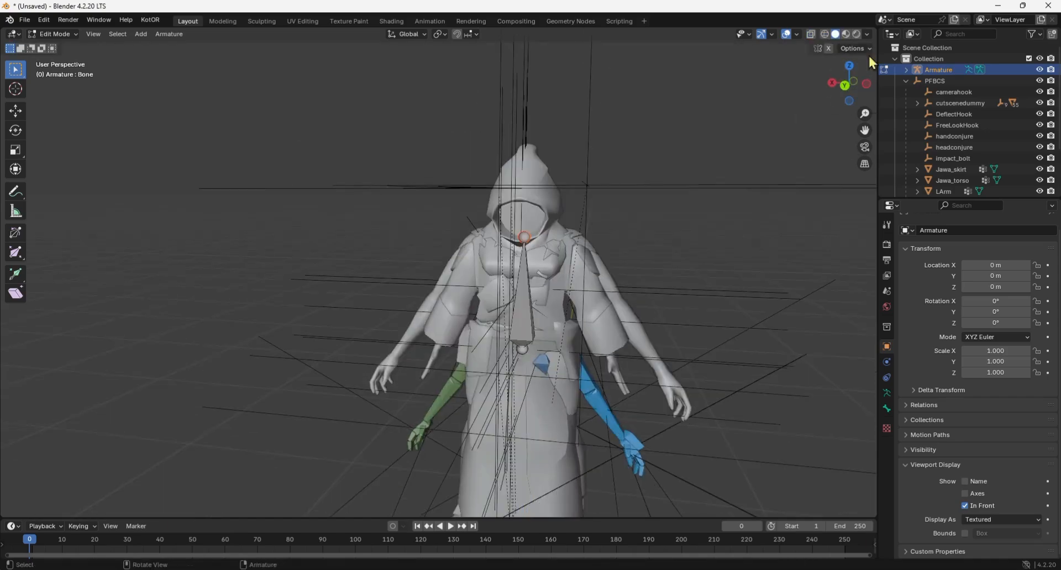
Extrude two bones along X from the neck joint toward the character's left shoulder, about 0.056 m and 0.08 m long.
{"action": "key", "text": "shift+z"}
{"action": "key", "text": "e"}
{"action": "key", "text": "x"}
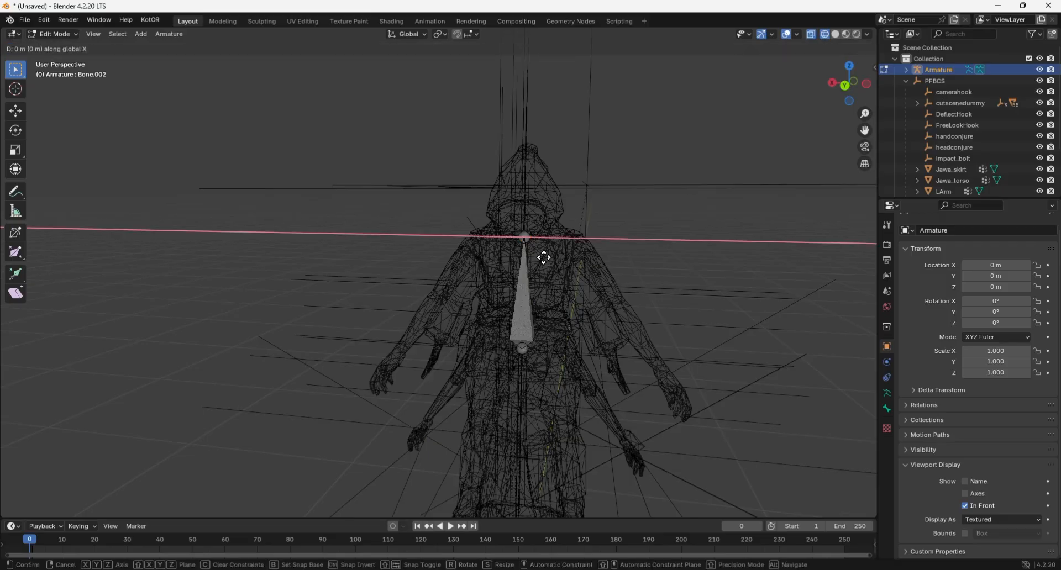
{"action": "left_click", "coordinate": [562, 257]}
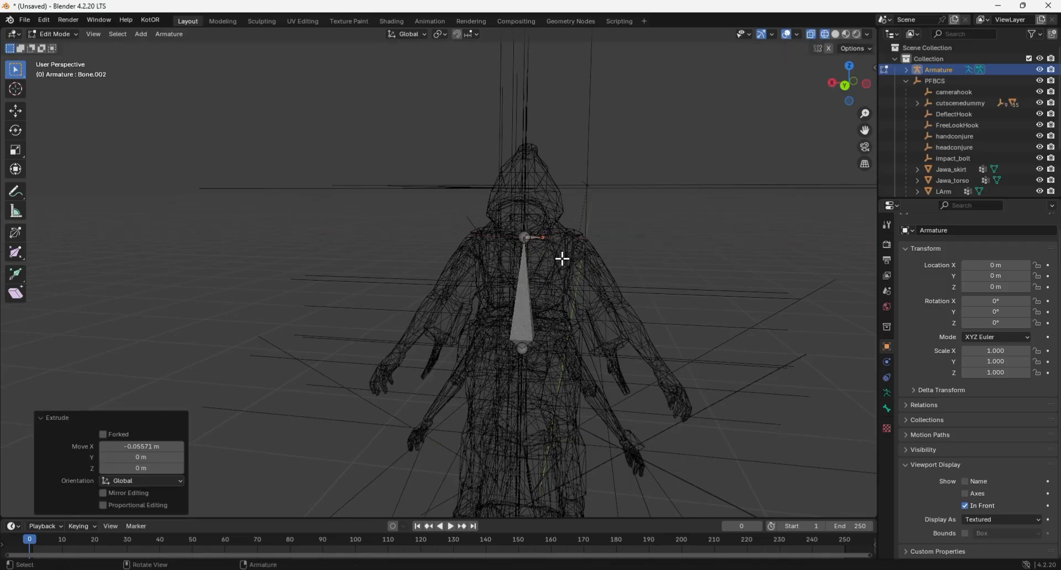
{"action": "key", "text": "e"}
{"action": "key", "text": "x"}
{"action": "left_click", "coordinate": [589, 260]}
Extrude an upper arm bone and a forearm bone from the left shoulder down through the Jawa's sleeve.
{"action": "mouse_move", "coordinate": [600, 258]}
{"action": "middle_mouse_down"}
{"action": "mouse_move", "coordinate": [583, 249]}
{"action": "mouse_move", "coordinate": [596, 250]}
{"action": "middle_mouse_up"}
{"action": "key", "text": "e"}
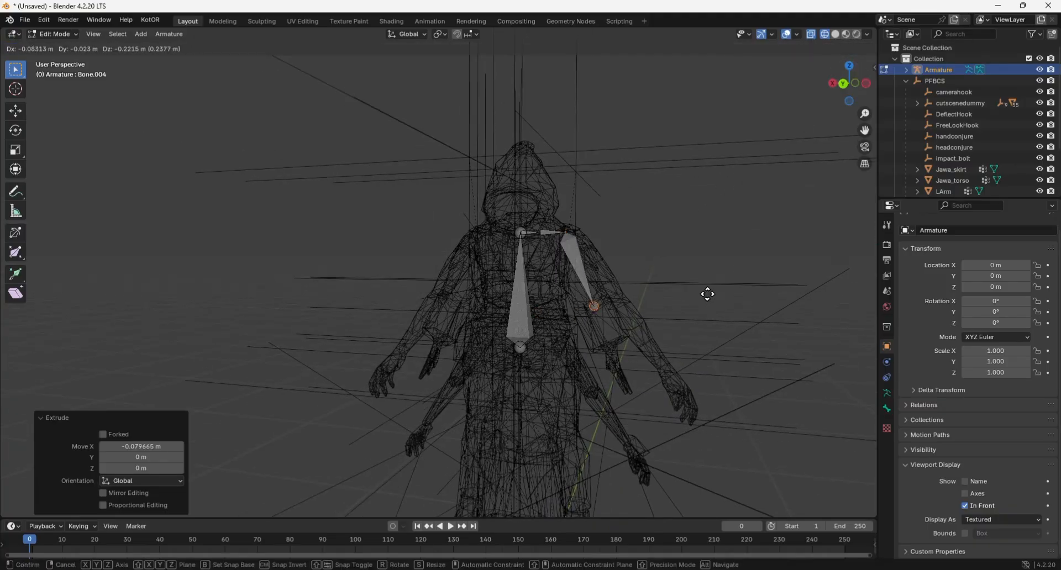
{"action": "left_click", "coordinate": [707, 293]}
{"action": "left_click_drag", "start_coordinate": [841, 92], "coordinate": [793, 73]}
{"action": "key", "text": "e"}
{"action": "left_click", "coordinate": [594, 393]}
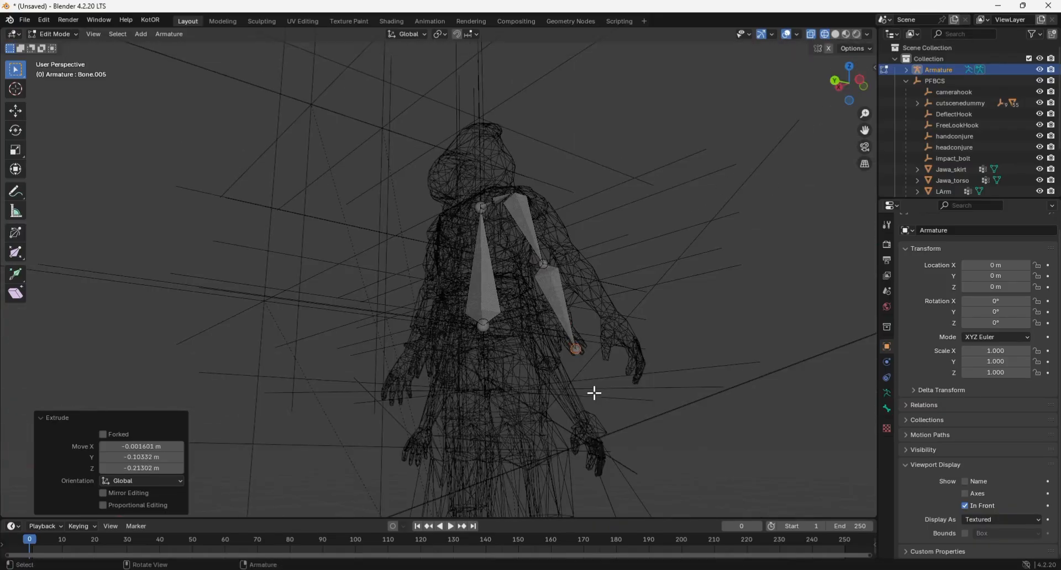
Reposition the left elbow and wrist joints in solid view to follow the Jawa's sleeve, raising the wrist about 0.09 m.
{"action": "left_click", "coordinate": [833, 34]}
{"action": "left_click_drag", "start_coordinate": [849, 89], "coordinate": [795, 82]}
{"action": "key", "text": "e"}
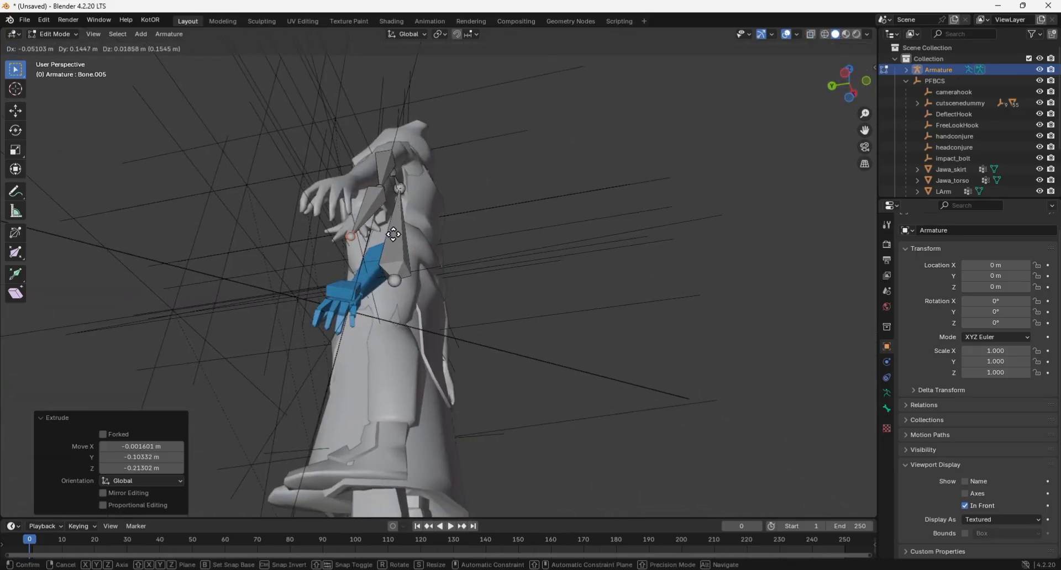
{"action": "left_click", "coordinate": [394, 233]}
{"action": "left_click_drag", "start_coordinate": [863, 89], "coordinate": [966, 128]}
{"action": "key", "text": "g"}
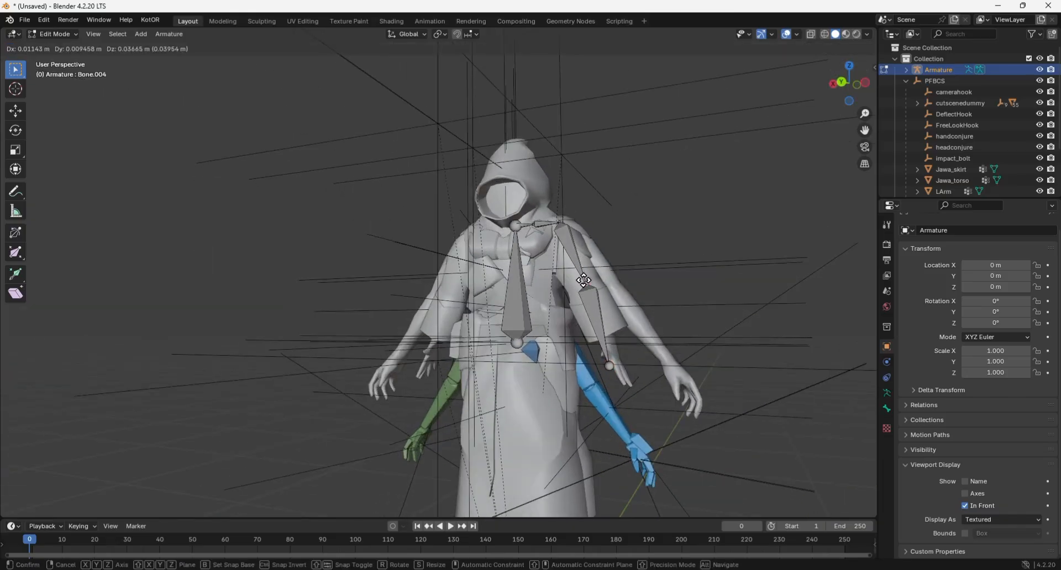
{"action": "left_click", "coordinate": [584, 282]}
{"action": "key", "text": "e"}
{"action": "left_click", "coordinate": [607, 333]}
Extrude a hand bone about 0.15 m long from the left wrist and shift the wrist joint in side view to fit the sleeve.
{"action": "key", "text": "e"}
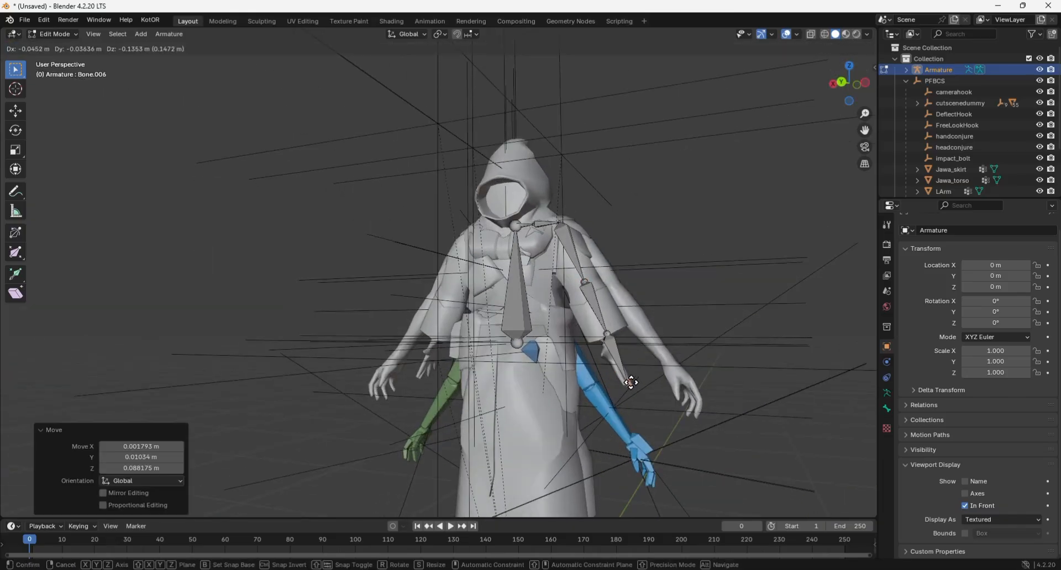
{"action": "left_click", "coordinate": [632, 383]}
{"action": "left_click_drag", "start_coordinate": [851, 90], "coordinate": [784, 102]}
{"action": "left_click", "coordinate": [460, 365]}
{"action": "key", "text": "g"}
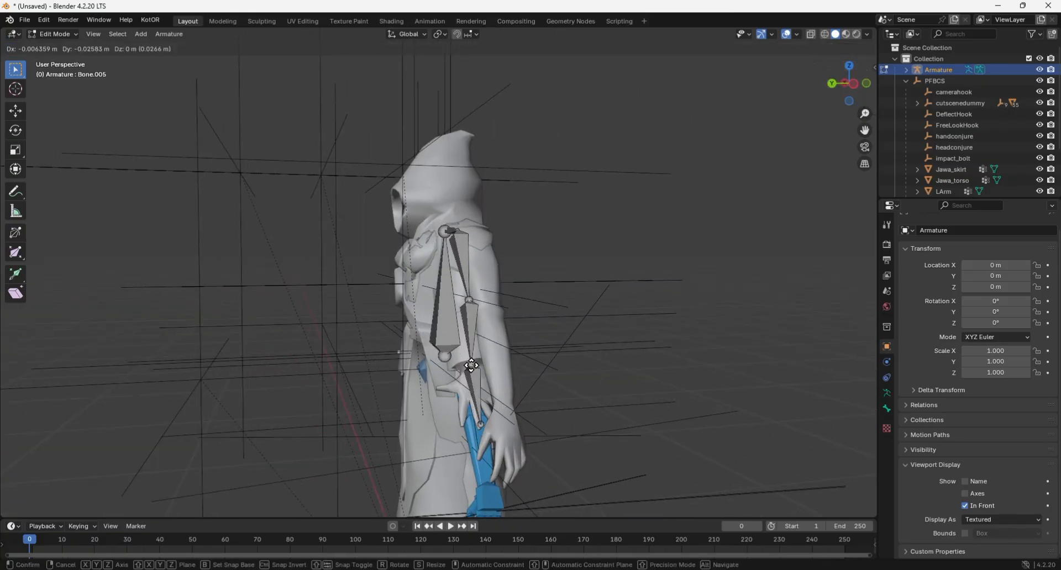
{"action": "left_click", "coordinate": [476, 362]}
Reposition the left elbow and shoulder joints from behind so the upper arm bone sits inside the Jawa's sleeve.
{"action": "left_click_drag", "start_coordinate": [851, 83], "coordinate": [842, 88]}
{"action": "left_click", "coordinate": [326, 317]}
{"action": "key", "text": "g"}
{"action": "left_click", "coordinate": [341, 319]}
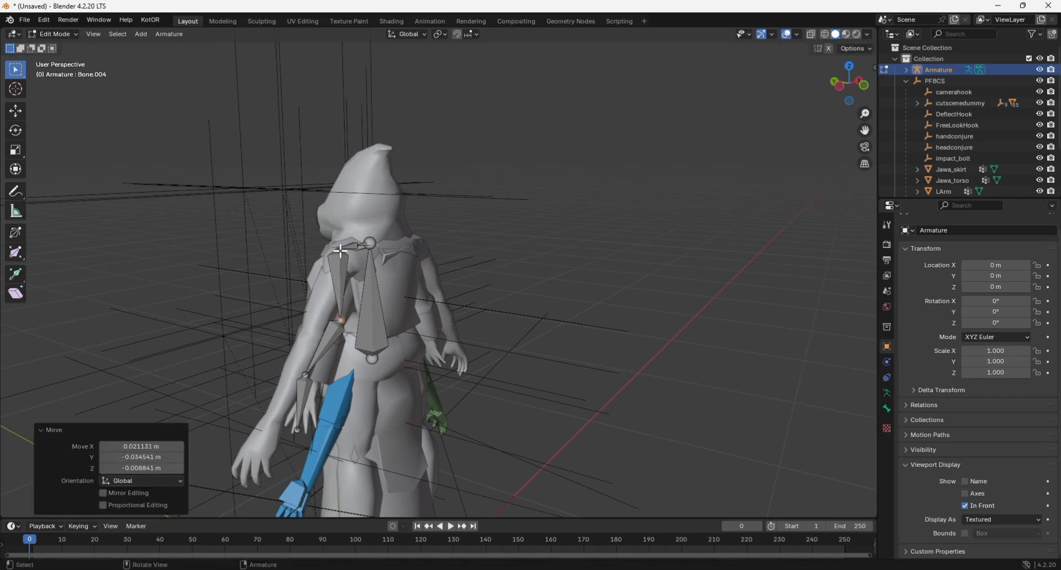
{"action": "left_click", "coordinate": [340, 251]}
{"action": "key", "text": "g"}
{"action": "left_click", "coordinate": [351, 260]}
{"action": "left_click", "coordinate": [341, 320]}
{"action": "key", "text": "g"}
{"action": "left_click", "coordinate": [337, 312]}
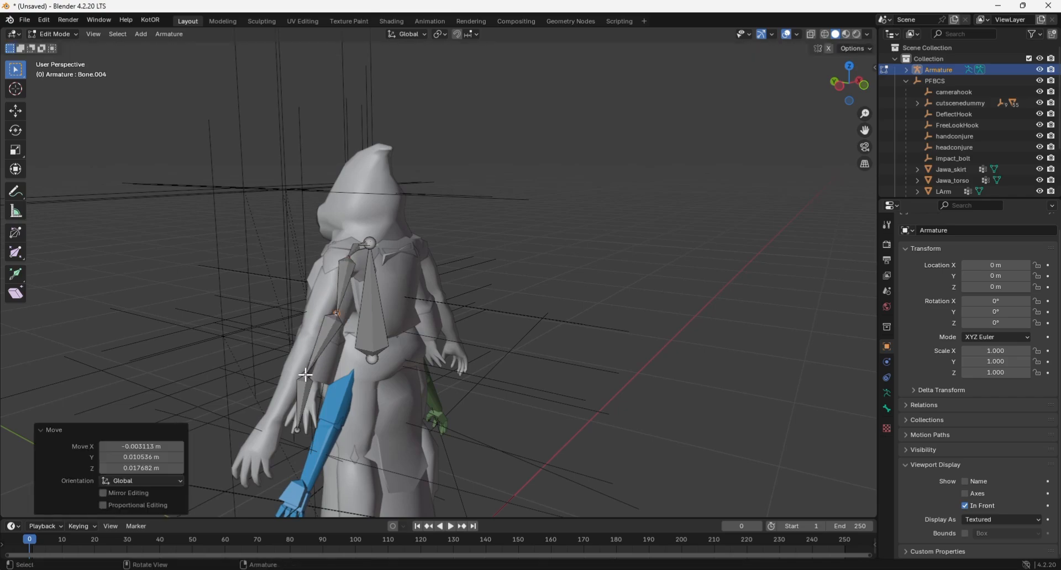
Move the left wrist joint and the hand bone's tip inward to line up with the Jawa's sleeve and hand.
{"action": "left_click", "coordinate": [306, 376]}
{"action": "key", "text": "g"}
{"action": "left_click", "coordinate": [325, 375]}
{"action": "left_click", "coordinate": [299, 427]}
{"action": "key", "text": "g"}
{"action": "left_click", "coordinate": [307, 424]}
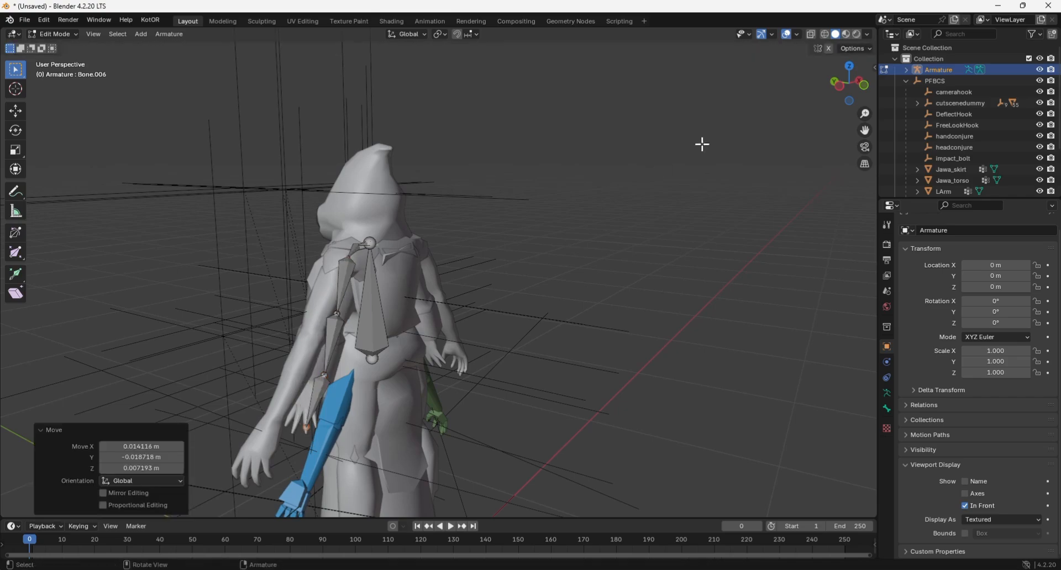
Extrude two bones from the waist joint toward the character's left hip, each about 0.09 m long.
{"action": "left_click_drag", "start_coordinate": [851, 84], "coordinate": [970, 72]}
{"action": "left_click", "coordinate": [513, 349]}
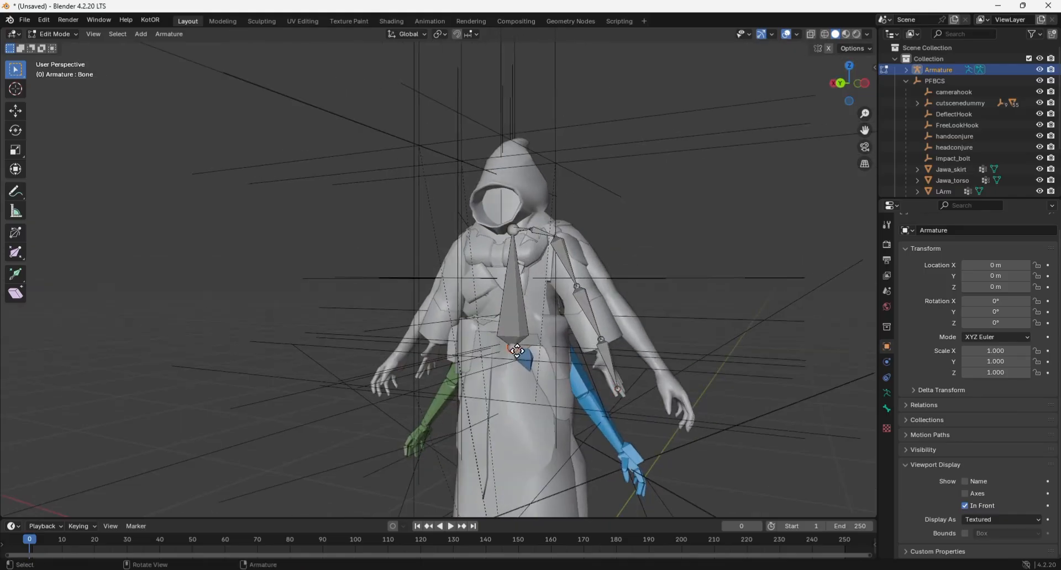
{"action": "key", "text": "e"}
{"action": "left_click", "coordinate": [546, 347]}
{"action": "key", "text": "e"}
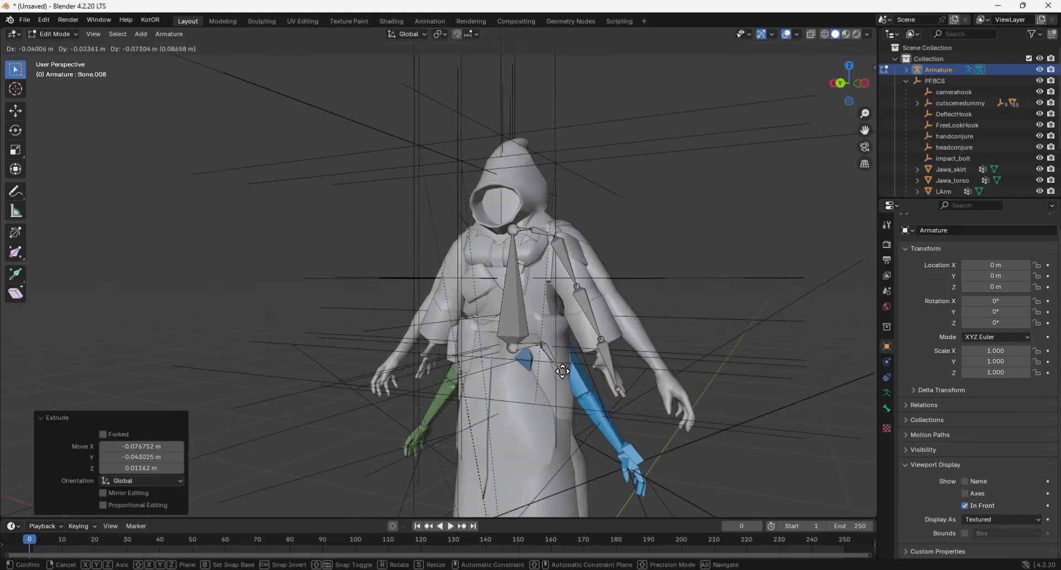
{"action": "left_click", "coordinate": [562, 370]}
{"action": "key", "text": "g"}
{"action": "left_click", "coordinate": [561, 371]}
Lower the joint between the two hip bones about 0.04 m along Z and shift it about 0.03 m along Y.
{"action": "left_click_drag", "start_coordinate": [850, 86], "coordinate": [827, 103]}
{"action": "left_click", "coordinate": [507, 376]}
{"action": "key", "text": "g"}
{"action": "left_click", "coordinate": [501, 392]}
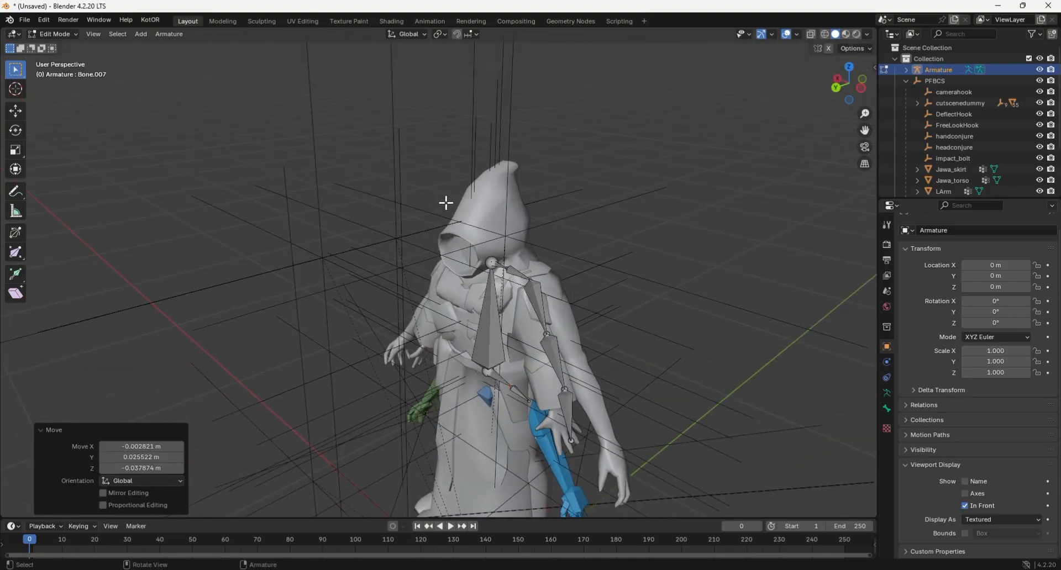
Parent Jawa_torso and LHand to the armature with automatic weights.
{"action": "left_click", "coordinate": [951, 180]}
{"action": "scroll", "coordinate": [951, 177], "scroll_direction": "down", "scroll_amount": 2}
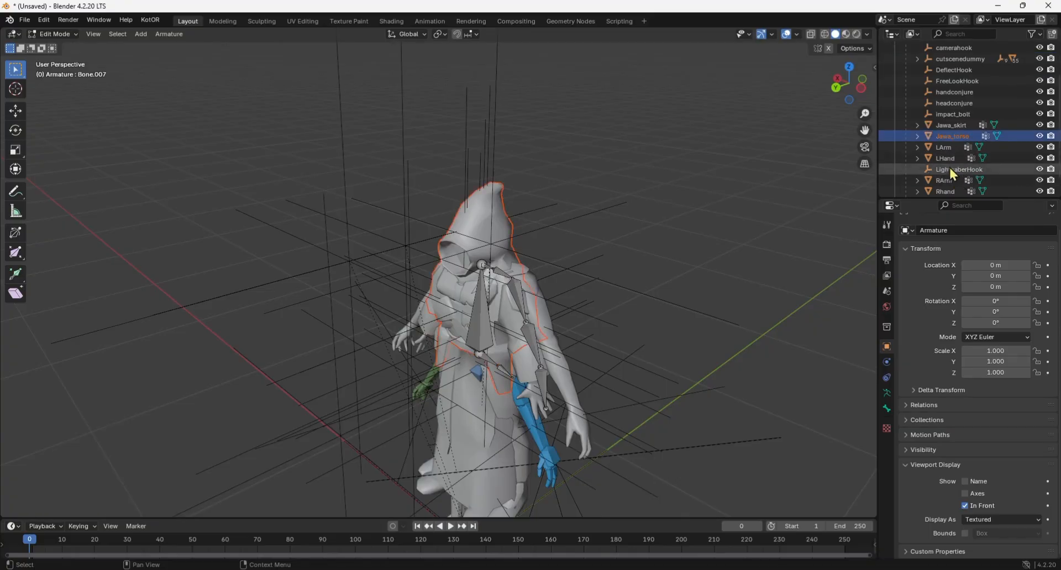
{"action": "left_click", "coordinate": [948, 158], "text": "ctrl"}
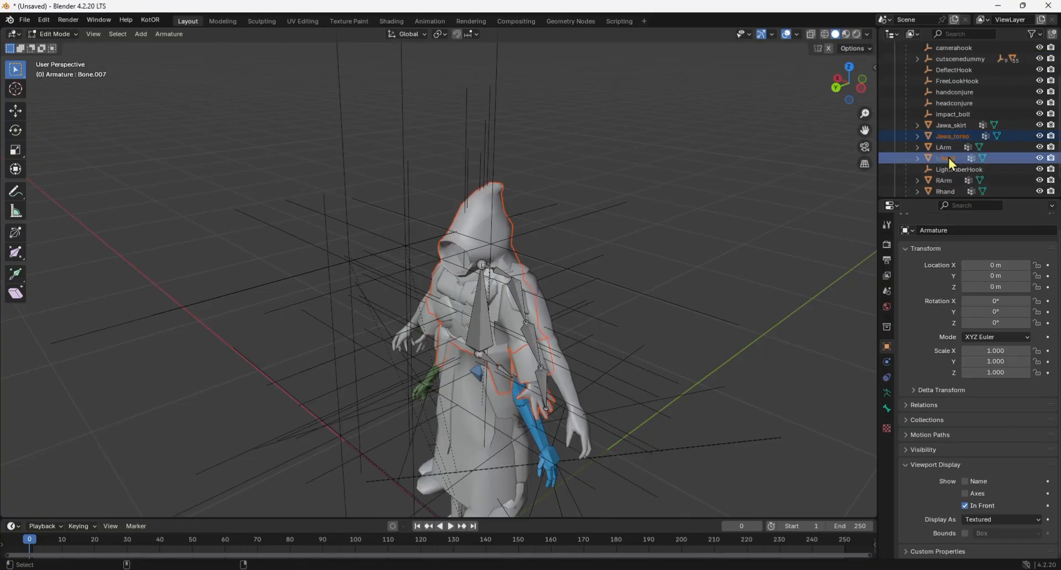
{"action": "scroll", "coordinate": [942, 92], "scroll_direction": "up", "scroll_amount": 2}
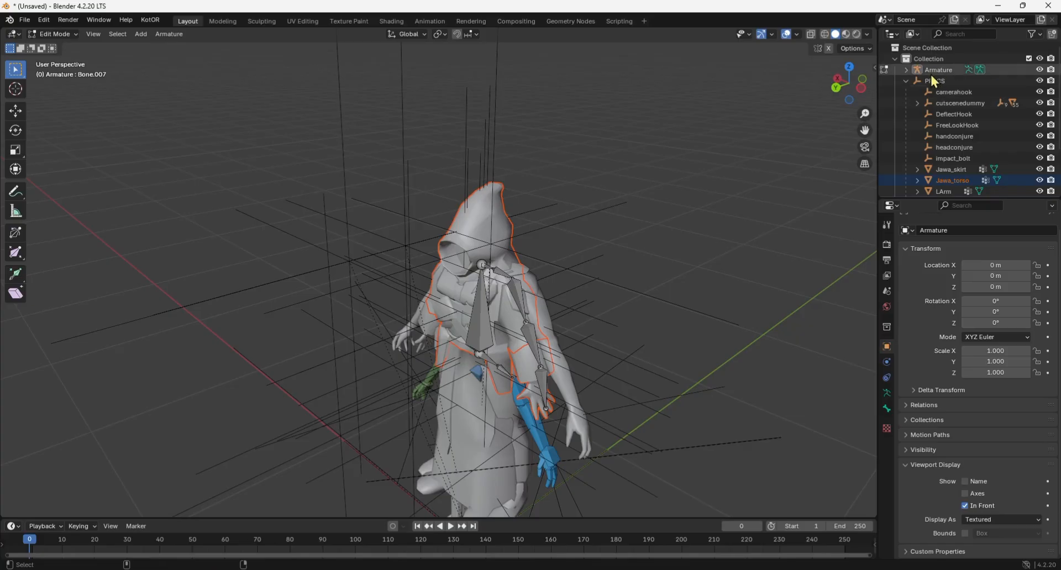
{"action": "left_click", "coordinate": [940, 70], "text": "ctrl"}
{"action": "key", "text": "Tab"}
{"action": "key", "text": "ctrl+p"}
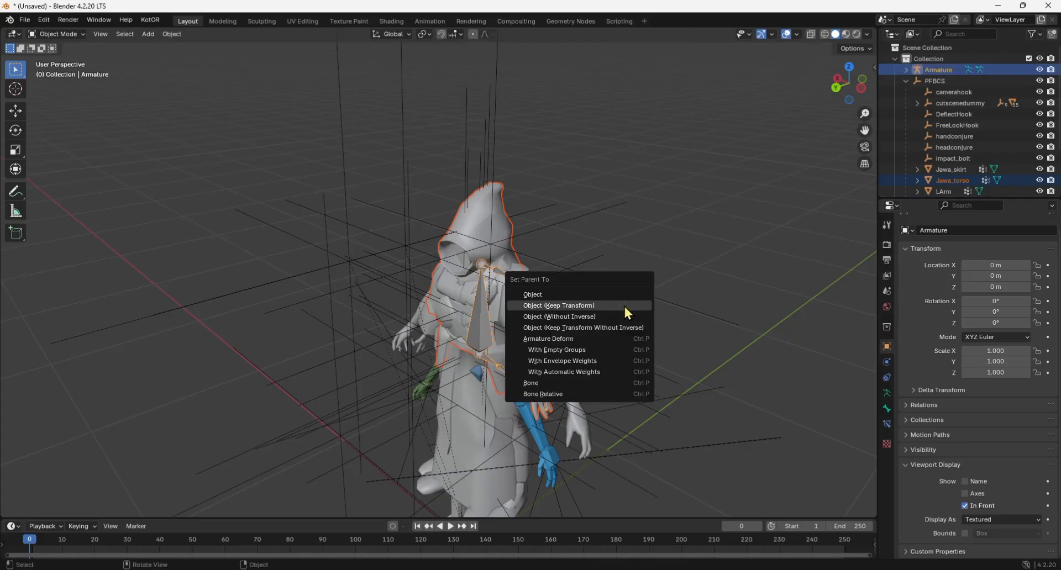
{"action": "left_click", "coordinate": [592, 371]}
Switch the armature to Pose Mode, swing the left upper arm bone outward about 20°, and rotate the forearm bone.
{"action": "left_click", "coordinate": [56, 34]}
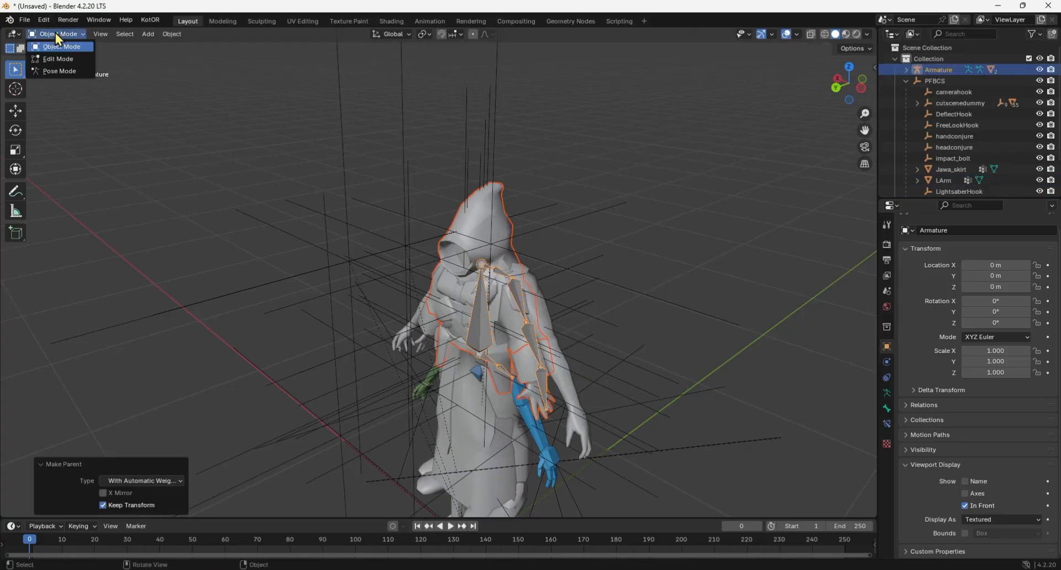
{"action": "left_click", "coordinate": [58, 71]}
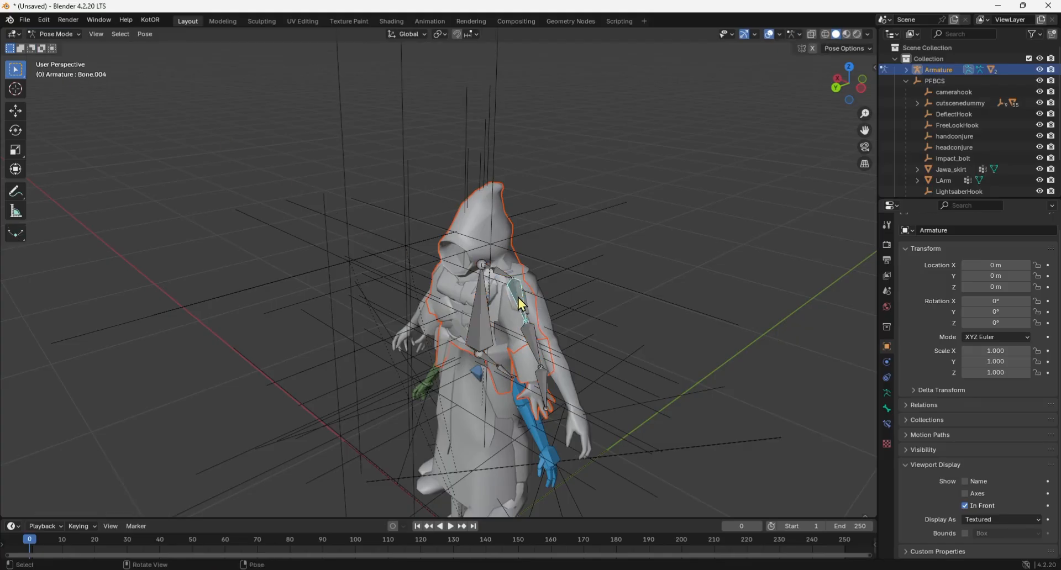
{"action": "key", "text": "r"}
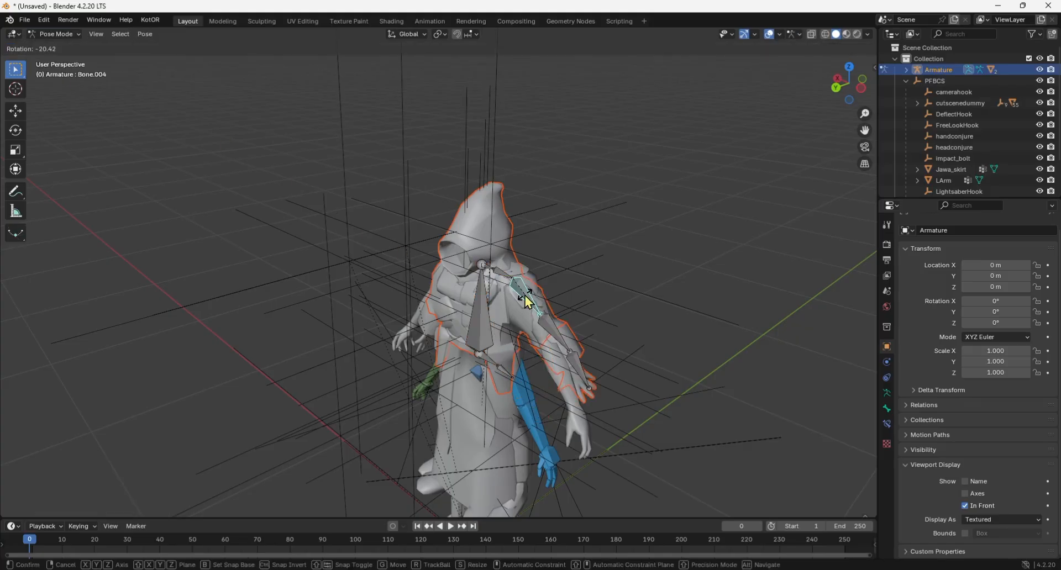
{"action": "left_click", "coordinate": [527, 301]}
{"action": "left_click", "coordinate": [553, 330]}
{"action": "key", "text": "r"}
{"action": "scroll", "coordinate": [544, 332], "scroll_direction": "up", "scroll_amount": 2}
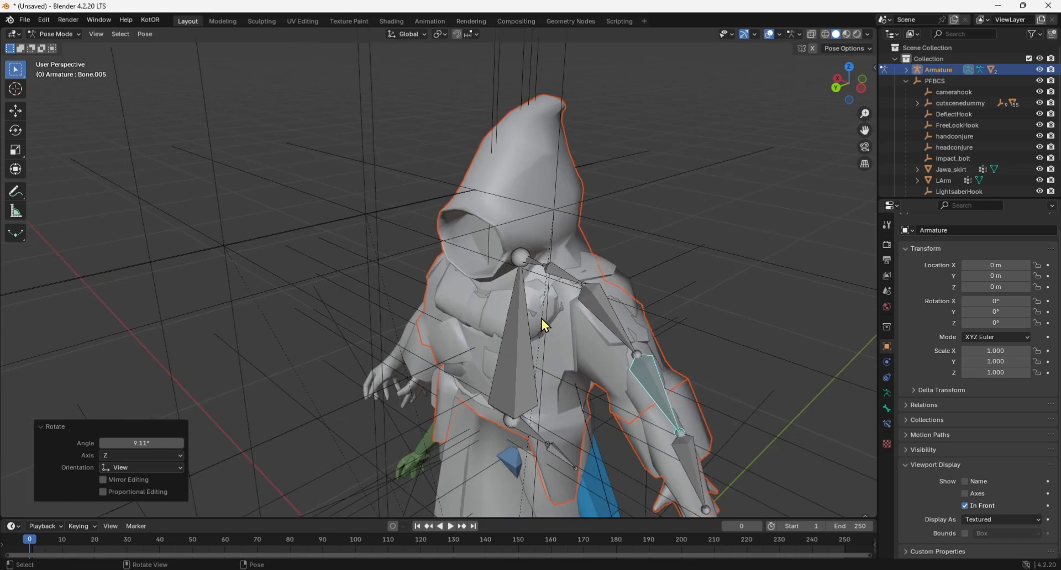
Rotate the left forearm bone 12.1° and the upper arm bone 3.14° in side view to follow the player body's arm.
{"action": "left_click_drag", "start_coordinate": [848, 100], "coordinate": [807, 114]}
{"action": "key", "text": "r"}
{"action": "left_click", "coordinate": [499, 369]}
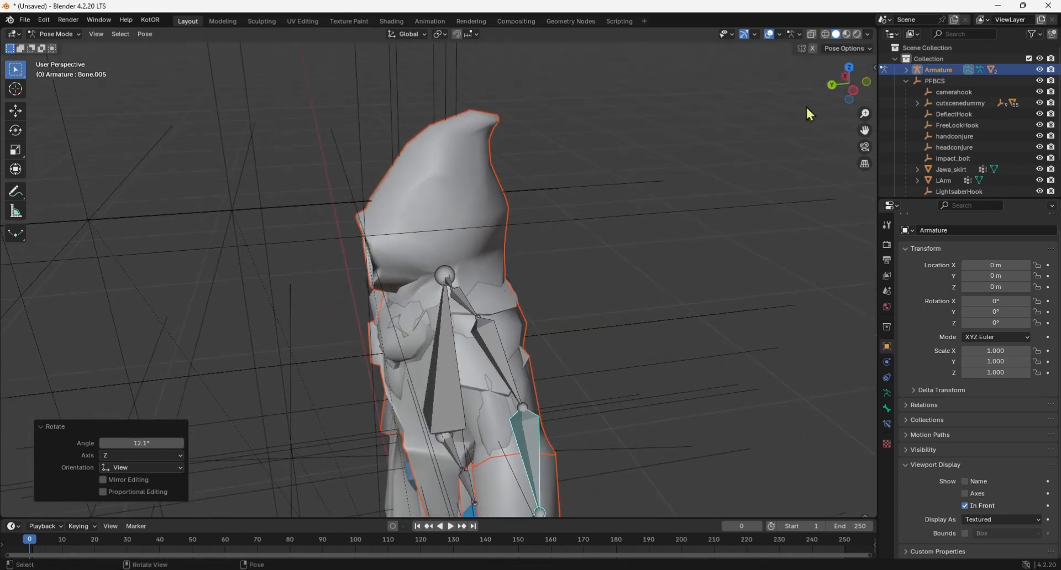
{"action": "left_click", "coordinate": [512, 391]}
{"action": "key", "text": "r"}
{"action": "left_click", "coordinate": [624, 348]}
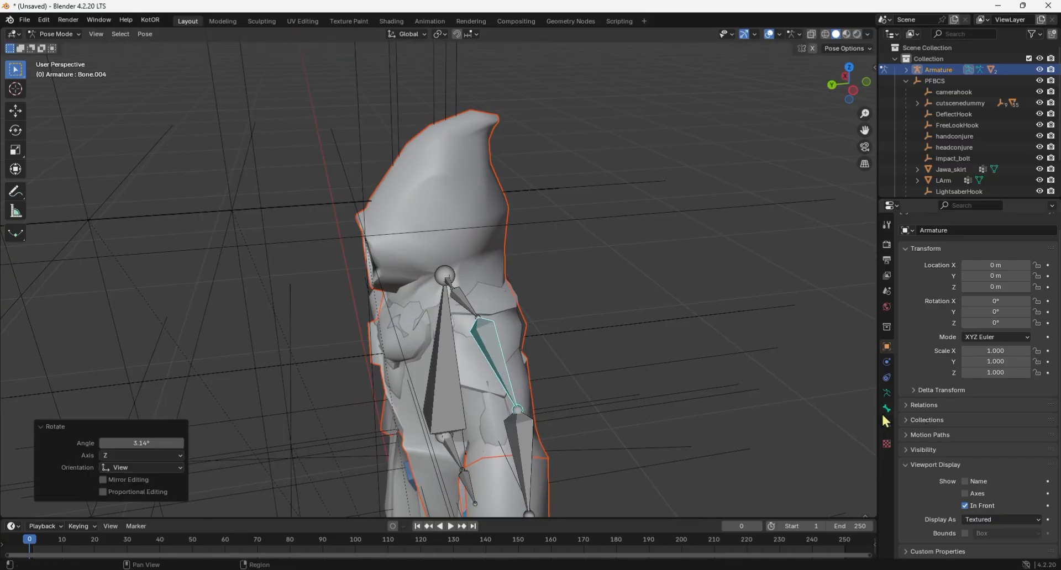
Set the left upper arm bone's pose scale to 1.3 on Y and 0.8 on Z.
{"action": "left_click", "coordinate": [886, 409]}
{"action": "left_click", "coordinate": [965, 385]}
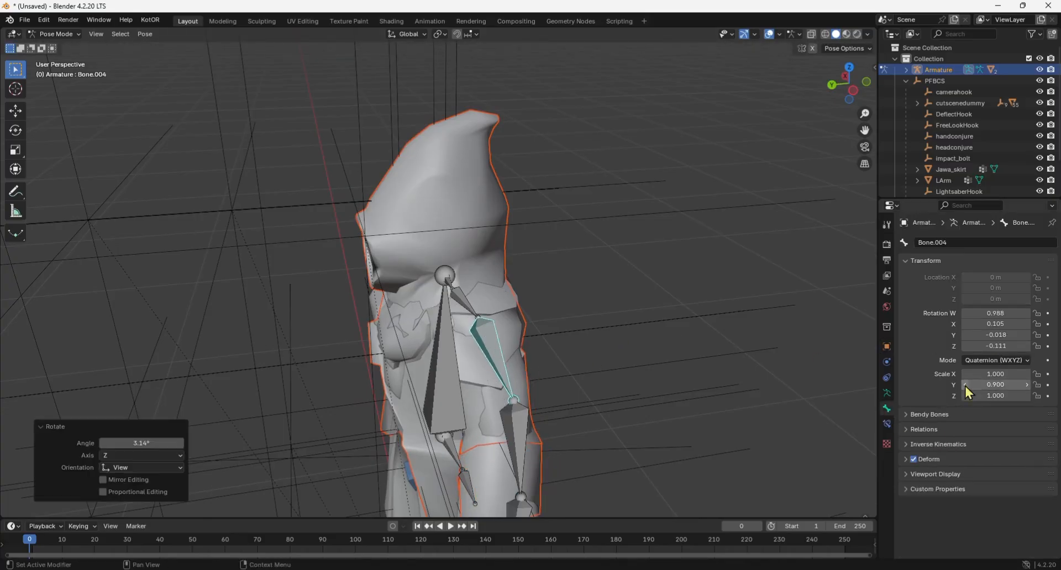
{"action": "left_click", "coordinate": [1027, 385]}
{"action": "left_click", "coordinate": [1026, 385]}
{"action": "left_click_drag", "start_coordinate": [851, 88], "coordinate": [939, 66]}
{"action": "left_click", "coordinate": [1026, 384]}
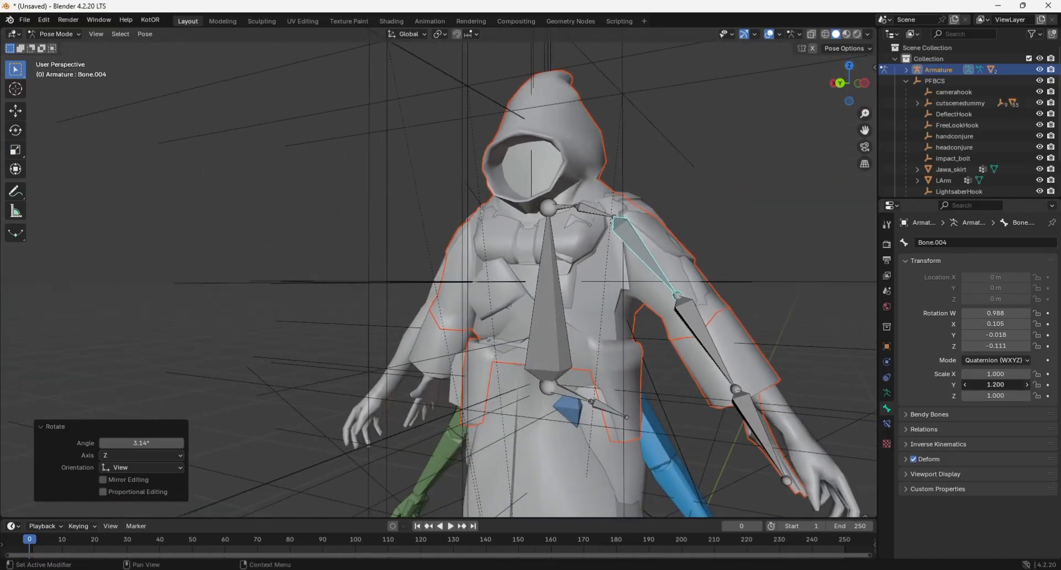
{"action": "left_click", "coordinate": [1026, 384]}
{"action": "left_click_drag", "start_coordinate": [851, 84], "coordinate": [743, 77]}
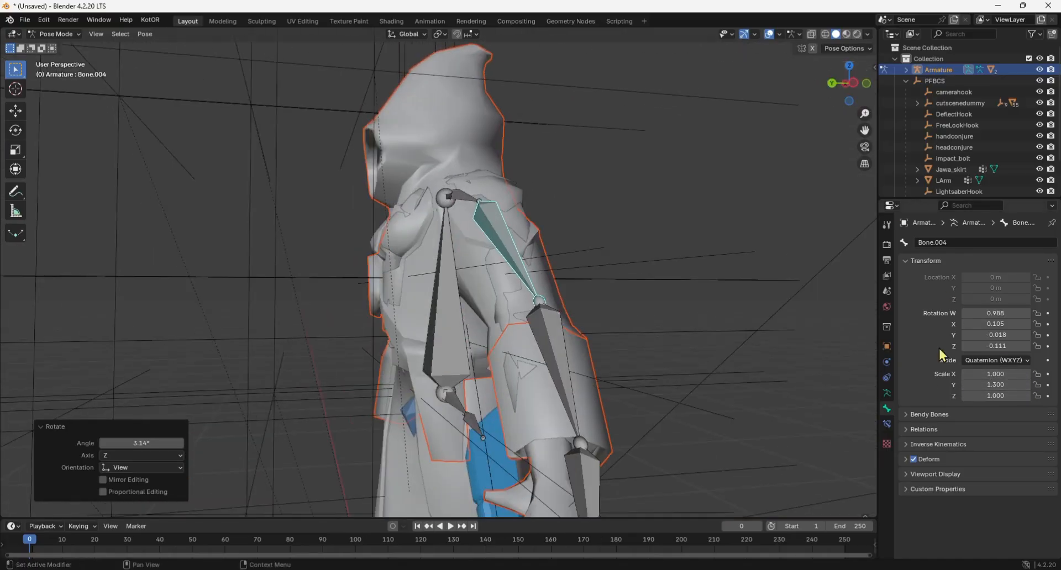
{"action": "left_click", "coordinate": [966, 395]}
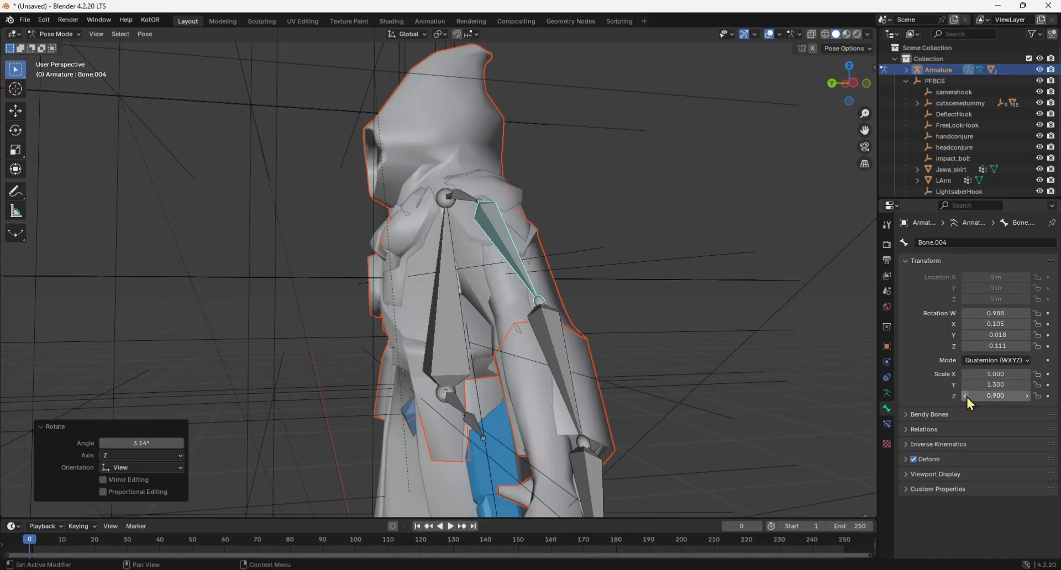
{"action": "left_click", "coordinate": [966, 396]}
Rotate the scaled left upper arm bone further, finishing with a -5.43° turn, to align it with the body's arm.
{"action": "key", "text": "t"}
{"action": "key", "text": "r"}
{"action": "left_click", "coordinate": [575, 271]}
{"action": "mouse_move", "coordinate": [848, 88]}
{"action": "left_mouse_down"}
{"action": "mouse_move", "coordinate": [917, 94]}
{"action": "mouse_move", "coordinate": [851, 88]}
{"action": "left_mouse_up"}
{"action": "key", "text": "r"}
{"action": "left_click", "coordinate": [748, 369]}
Rotate the left forearm bone -5.63° in wireframe view and set its Y scale to 1.1.
{"action": "left_click", "coordinate": [825, 34]}
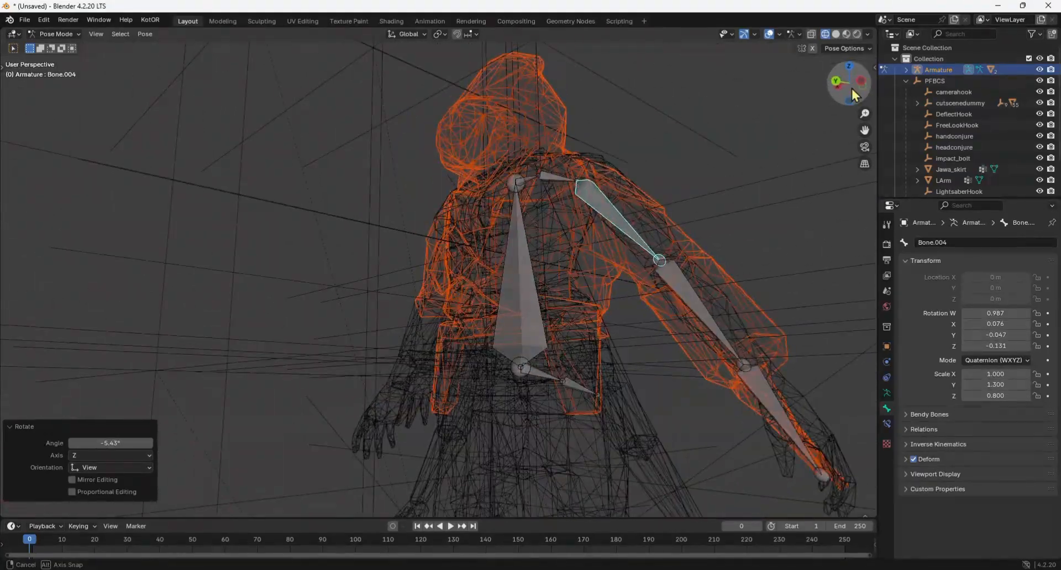
{"action": "left_click", "coordinate": [706, 312]}
{"action": "key", "text": "r"}
{"action": "left_click", "coordinate": [709, 316]}
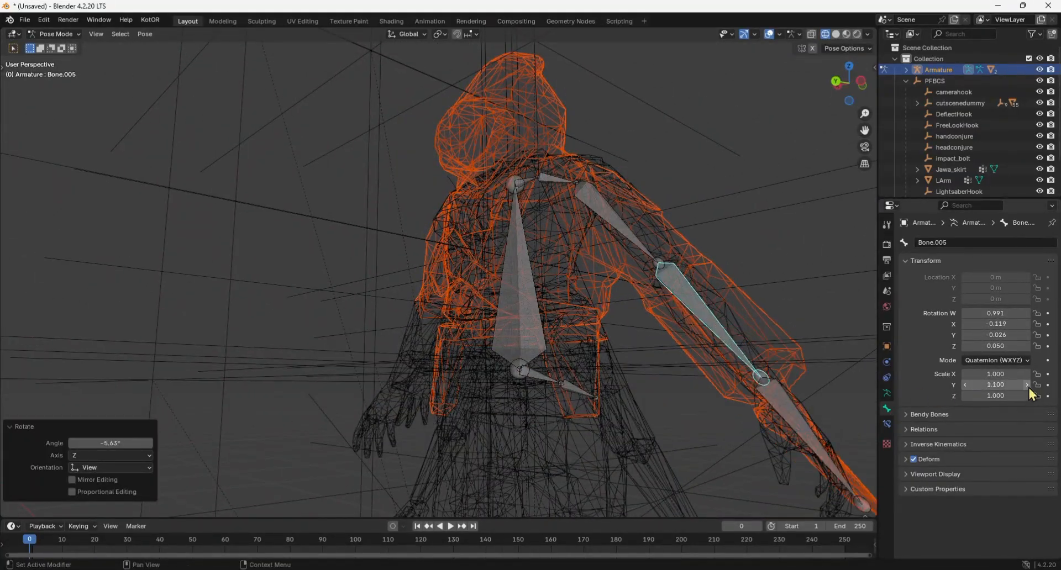
Set the left hand bone's Y scale to 0.9 and rotate it from front and back to match the body's hand.
{"action": "left_click", "coordinate": [799, 423]}
{"action": "left_click", "coordinate": [963, 386]}
{"action": "key", "text": "r"}
{"action": "left_click", "coordinate": [815, 414]}
{"action": "left_click", "coordinate": [839, 298]}
{"action": "left_click_drag", "start_coordinate": [852, 99], "coordinate": [774, 97]}
{"action": "left_click", "coordinate": [121, 379]}
{"action": "key", "text": "r"}
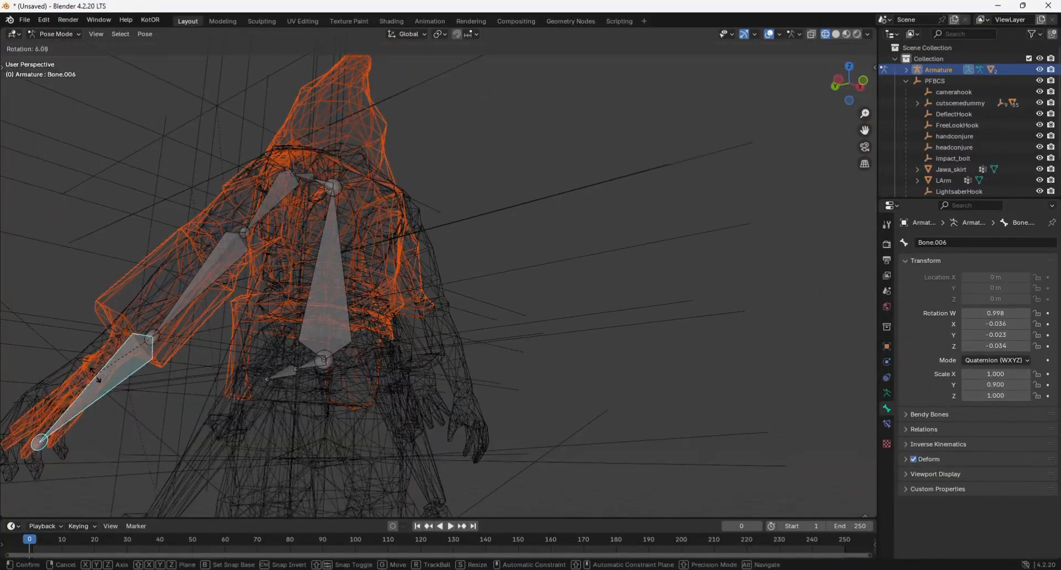
{"action": "left_click", "coordinate": [181, 336]}
Refine the left arm pose with small bone rotations in wireframe and solid view, ending with a 7.22° turn of the upper arm.
{"action": "mouse_move", "coordinate": [850, 83]}
{"action": "left_mouse_down"}
{"action": "mouse_move", "coordinate": [892, 85]}
{"action": "mouse_move", "coordinate": [798, 85]}
{"action": "mouse_move", "coordinate": [883, 89]}
{"action": "left_mouse_up"}
{"action": "left_click", "coordinate": [588, 284]}
{"action": "key", "text": "r"}
{"action": "left_click", "coordinate": [584, 287]}
{"action": "left_click", "coordinate": [835, 34]}
{"action": "key", "text": "r"}
{"action": "left_click", "coordinate": [499, 298]}
{"action": "left_click", "coordinate": [480, 208]}
{"action": "key", "text": "r"}
{"action": "left_click", "coordinate": [475, 214]}
Return to Object Mode and apply the Armature modifier on both Jawa_torso and LHand.
{"action": "left_click", "coordinate": [905, 69]}
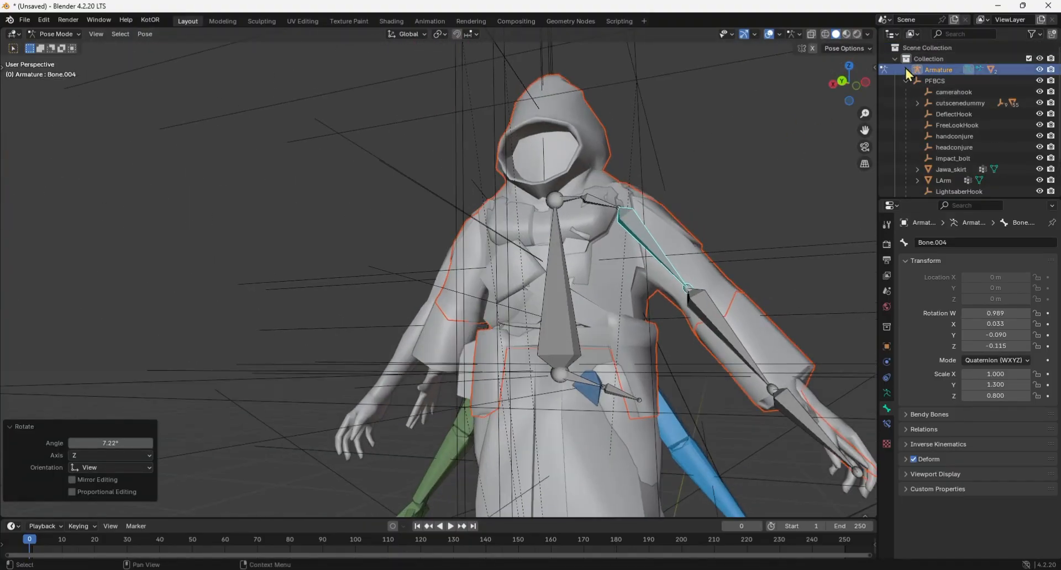
{"action": "left_click", "coordinate": [59, 47]}
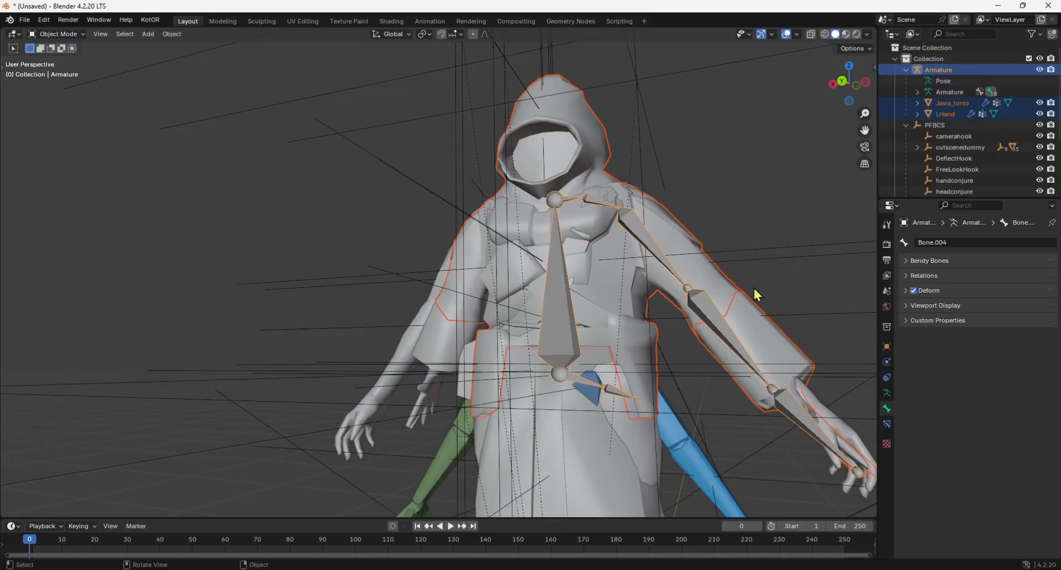
{"action": "left_click", "coordinate": [944, 104]}
{"action": "left_click", "coordinate": [886, 362]}
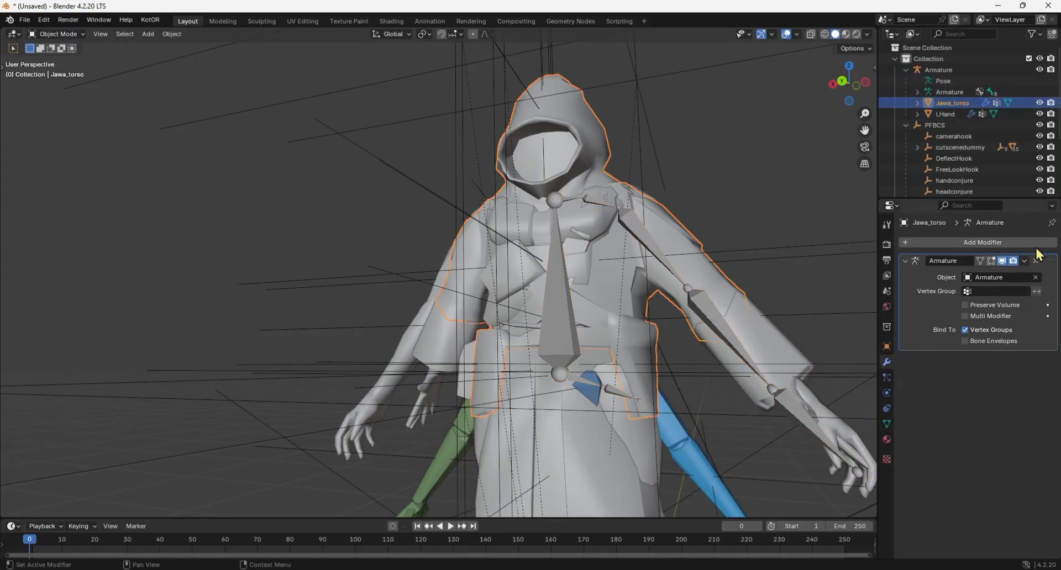
{"action": "left_click", "coordinate": [1025, 262]}
{"action": "left_click", "coordinate": [997, 273]}
{"action": "left_click", "coordinate": [947, 113]}
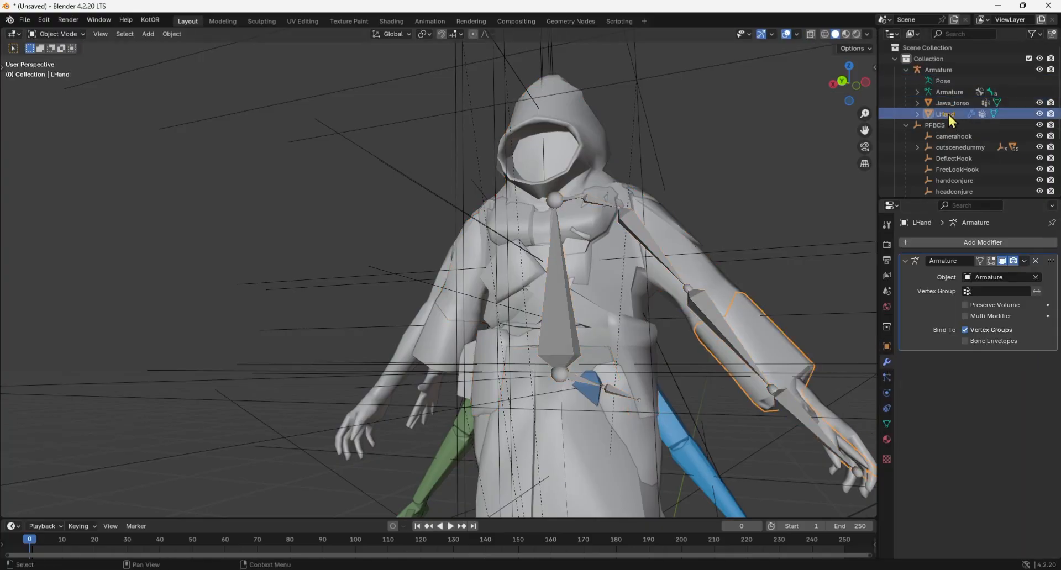
{"action": "left_click", "coordinate": [1025, 261]}
{"action": "left_click", "coordinate": [989, 270]}
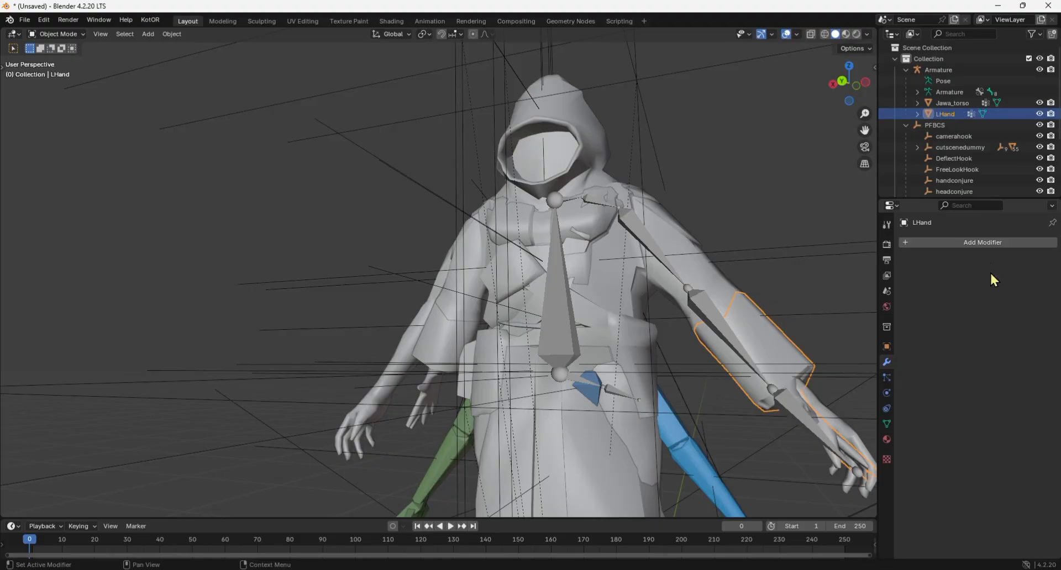
Parent Jawa_torso and LHand back to PFBCS as Object with Keep Transform.
{"action": "left_click", "coordinate": [951, 102], "text": "ctrl"}
{"action": "left_click", "coordinate": [939, 125], "text": "ctrl"}
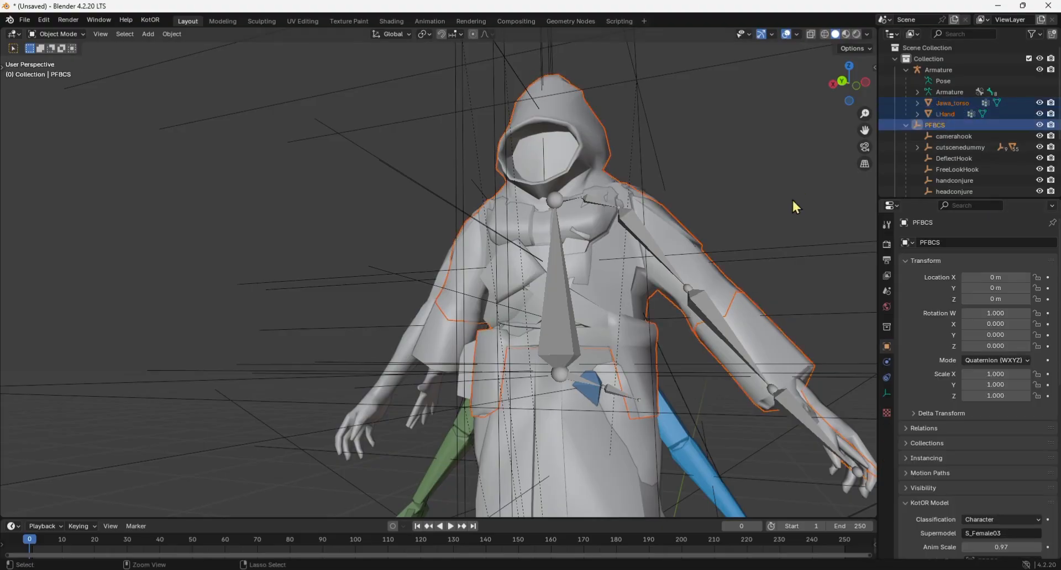
{"action": "key", "text": "ctrl+p"}
{"action": "left_click", "coordinate": [745, 210]}
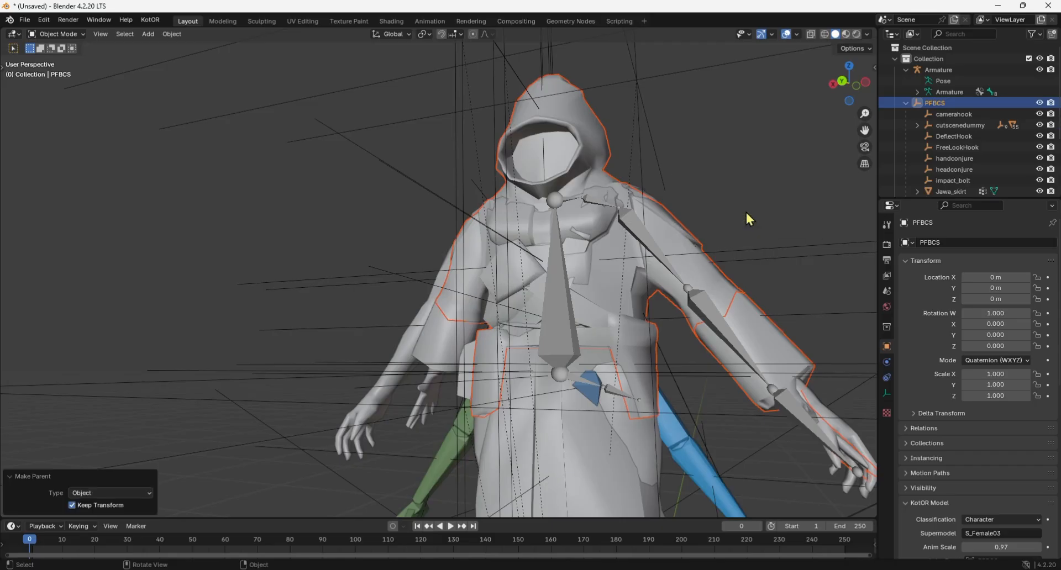
Switch to wireframe shading and rotate the Armature around the global Z axis to 168.87° so its arm bones reach the character's right arm.
{"action": "left_click", "coordinate": [824, 34]}
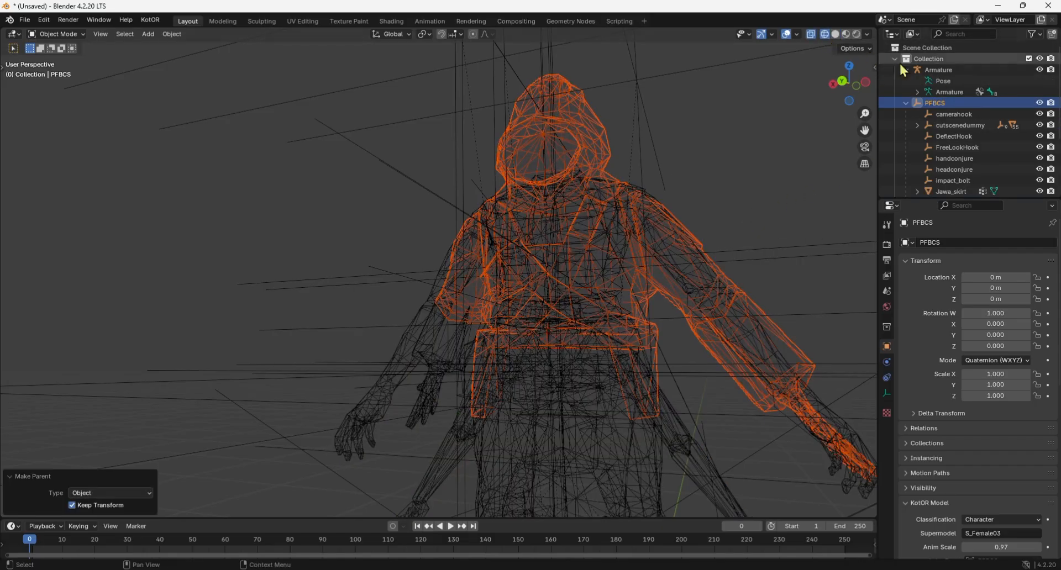
{"action": "left_click", "coordinate": [933, 71]}
{"action": "key", "text": "r"}
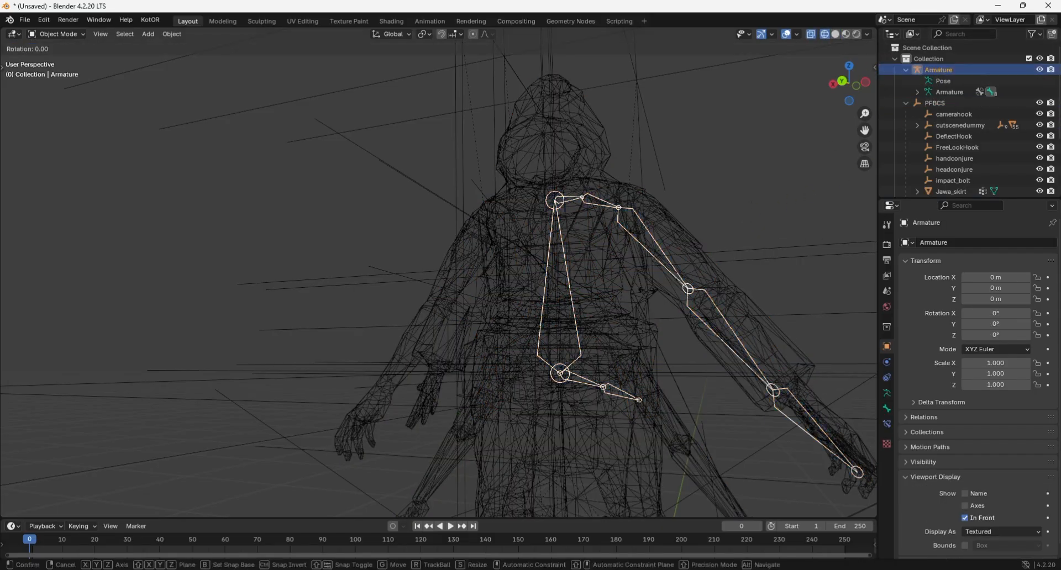
{"action": "key", "text": "z"}
{"action": "left_click", "coordinate": [258, 387]}
{"action": "key", "text": "r"}
{"action": "key", "text": "z"}
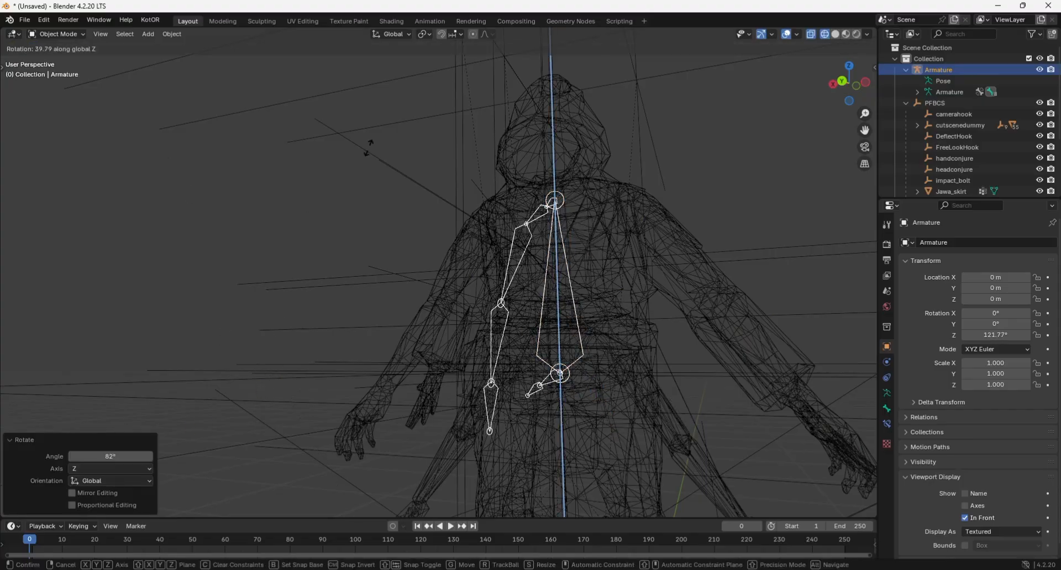
{"action": "left_click", "coordinate": [500, 167]}
{"action": "key", "text": "r"}
{"action": "key", "text": "z"}
{"action": "left_click", "coordinate": [780, 130]}
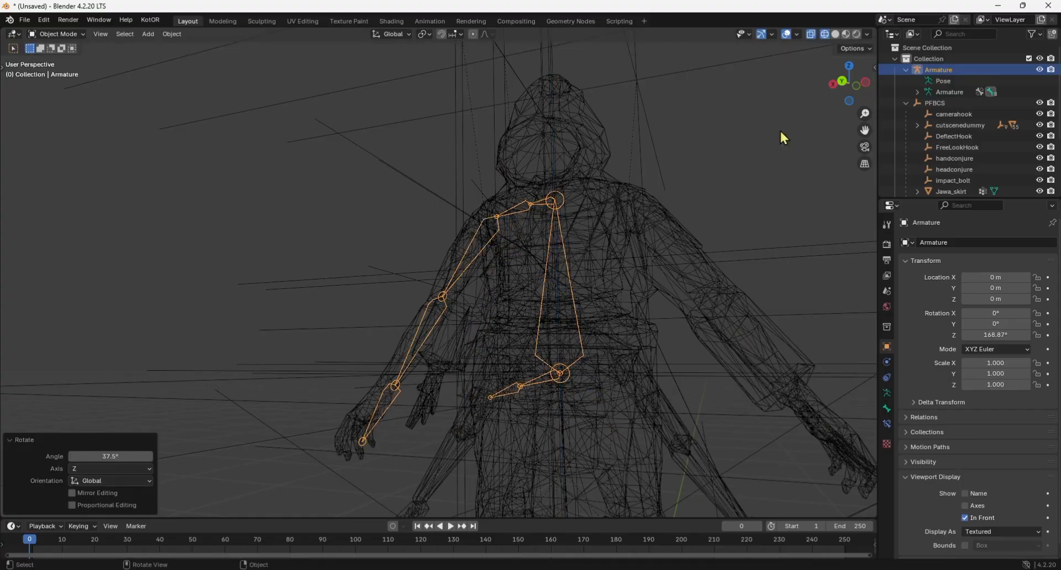
Enter Edit Mode on the Armature in solid shading and rotate the upper arm bone Bone.004 around the global Z axis.
{"action": "middle_click_drag", "start_coordinate": [780, 130], "coordinate": [800, 107]}
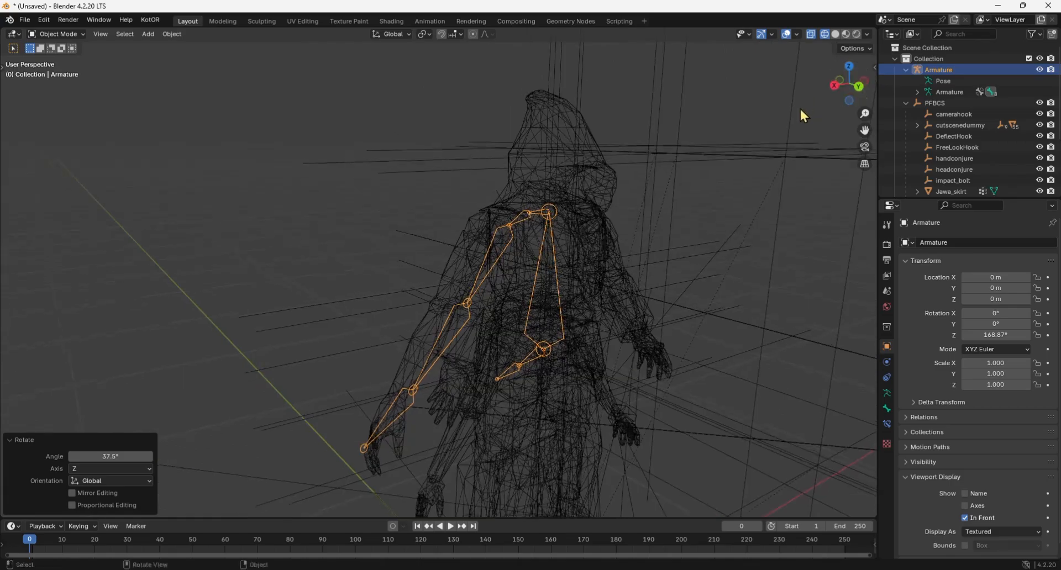
{"action": "key", "text": "Tab"}
{"action": "mouse_move", "coordinate": [855, 91]}
{"action": "left_mouse_down"}
{"action": "mouse_move", "coordinate": [852, 81]}
{"action": "mouse_move", "coordinate": [832, 99]}
{"action": "mouse_move", "coordinate": [801, 96]}
{"action": "left_mouse_up"}
{"action": "left_click", "coordinate": [834, 34]}
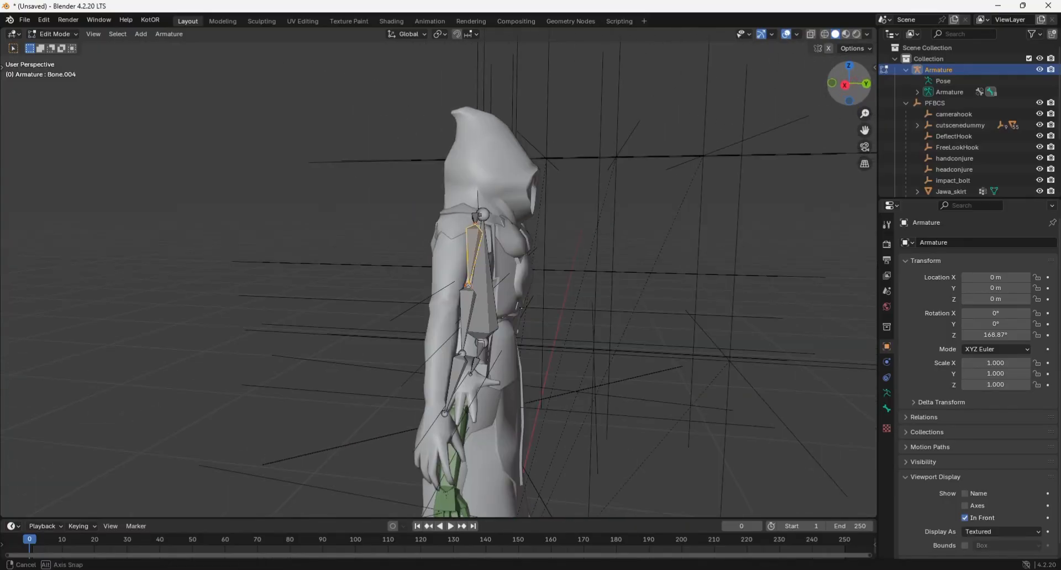
{"action": "key", "text": "r"}
{"action": "key", "text": "z"}
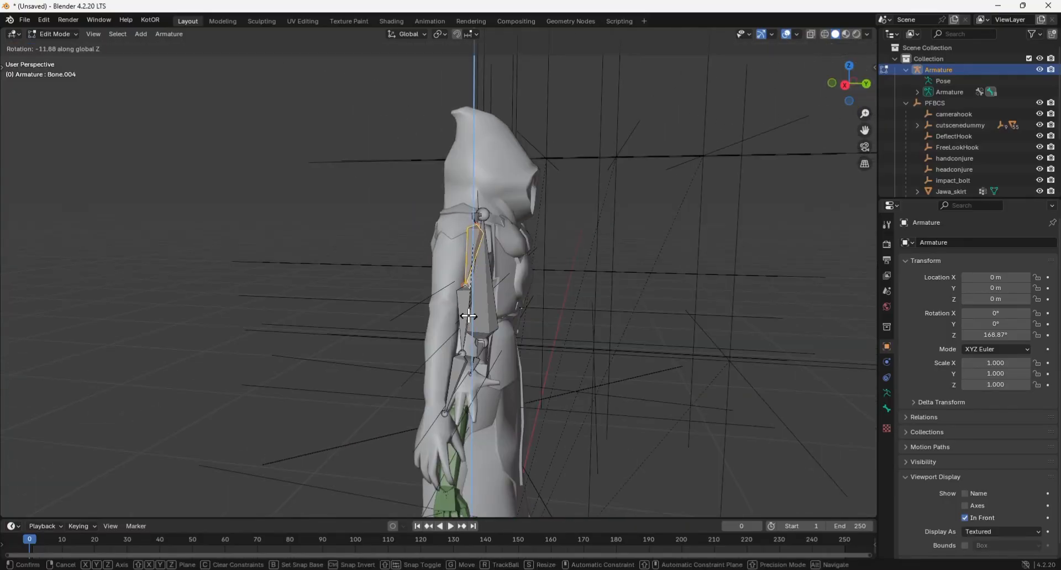
{"action": "left_click", "coordinate": [469, 315]}
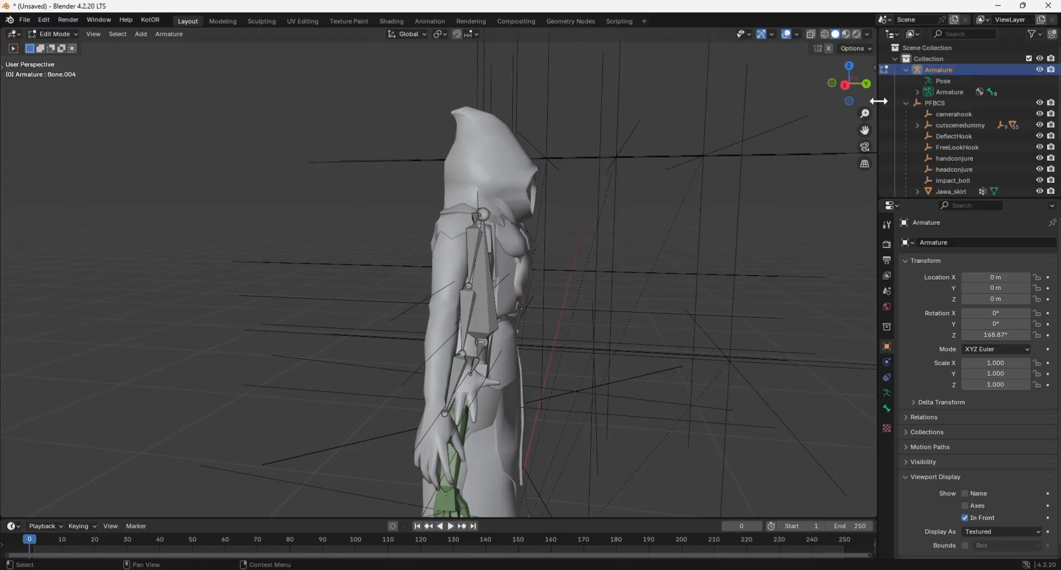
Rotate the whole Armature in Object Mode around the Z axis to 159.66° and return to Edit Mode to compare its arm bones.
{"action": "key", "text": "Tab"}
{"action": "key", "text": "r"}
{"action": "key", "text": "z"}
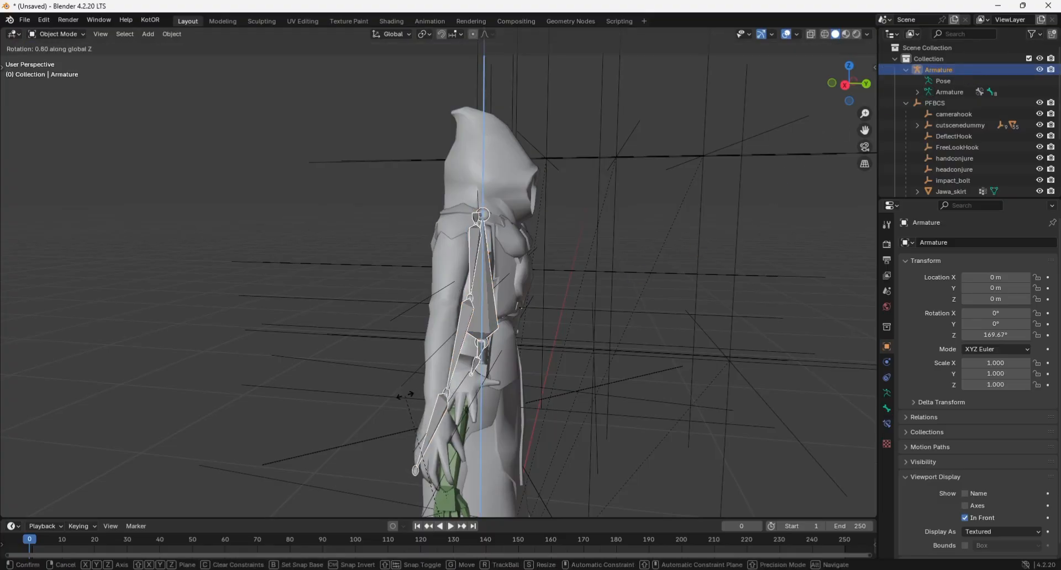
{"action": "left_click", "coordinate": [463, 371]}
{"action": "key", "text": "Tab"}
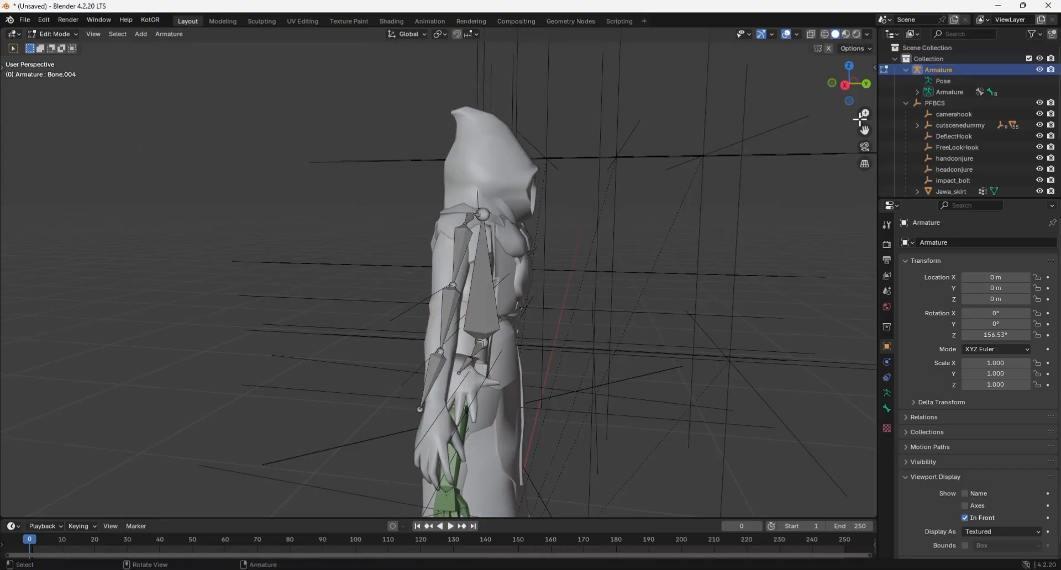
{"action": "left_click_drag", "start_coordinate": [851, 86], "coordinate": [554, 174]}
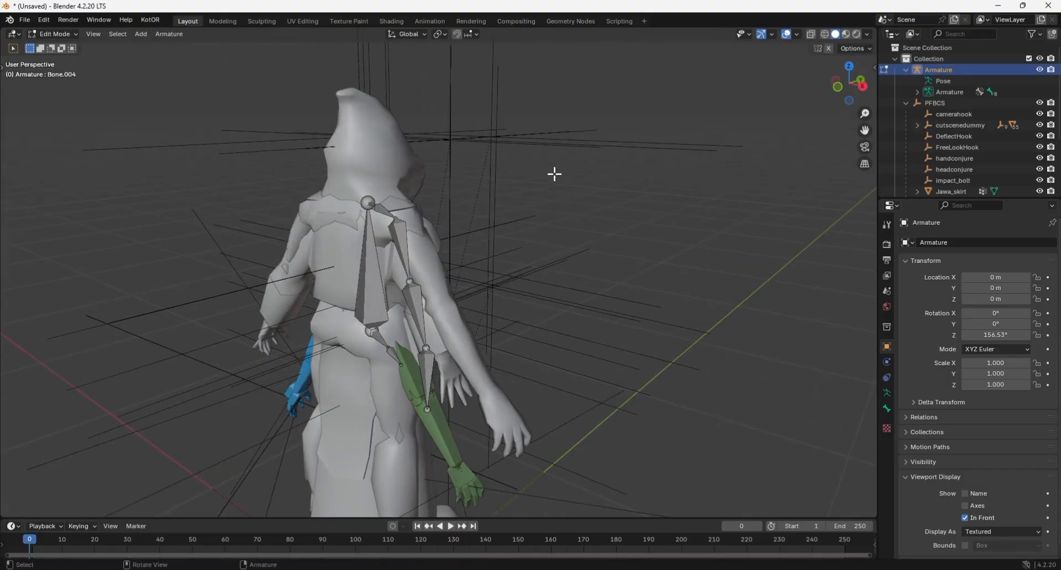
{"action": "key", "text": "Tab"}
{"action": "key", "text": "r"}
{"action": "key", "text": "z"}
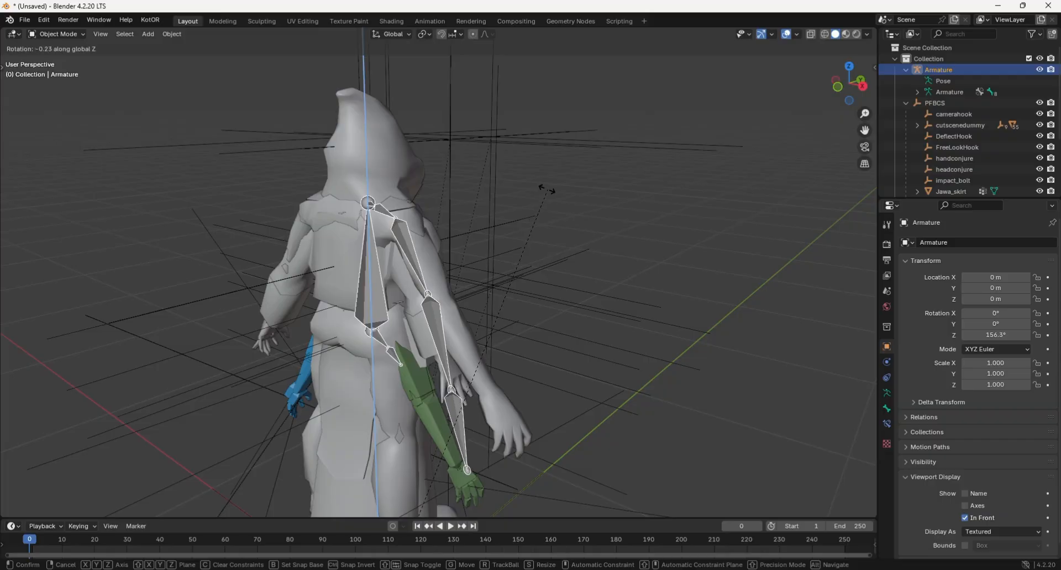
{"action": "left_click", "coordinate": [498, 247]}
{"action": "key", "text": "Tab"}
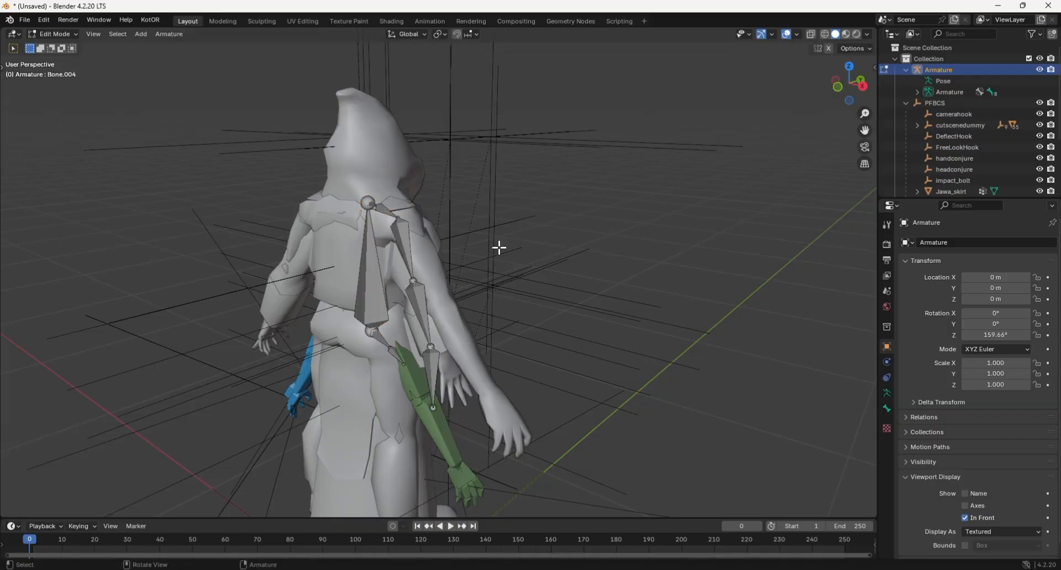
Adjust the hand tip's rotation and move the elbow joint by X 0.008085 m, Y -0.008752 m and Z 0.00264 m to fit the right sleeve.
{"action": "left_click_drag", "start_coordinate": [849, 83], "coordinate": [665, 261]}
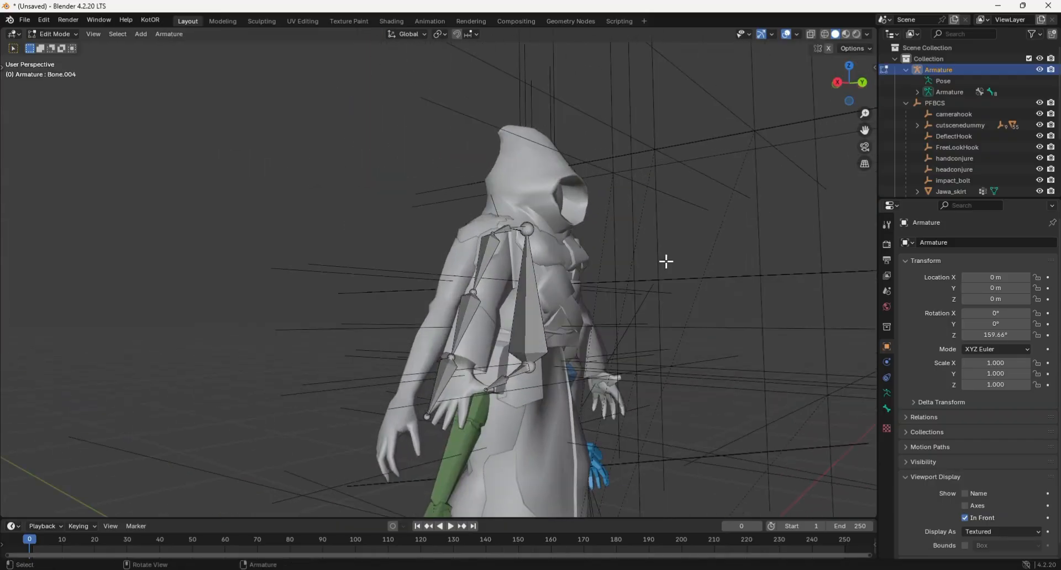
{"action": "key", "text": "r"}
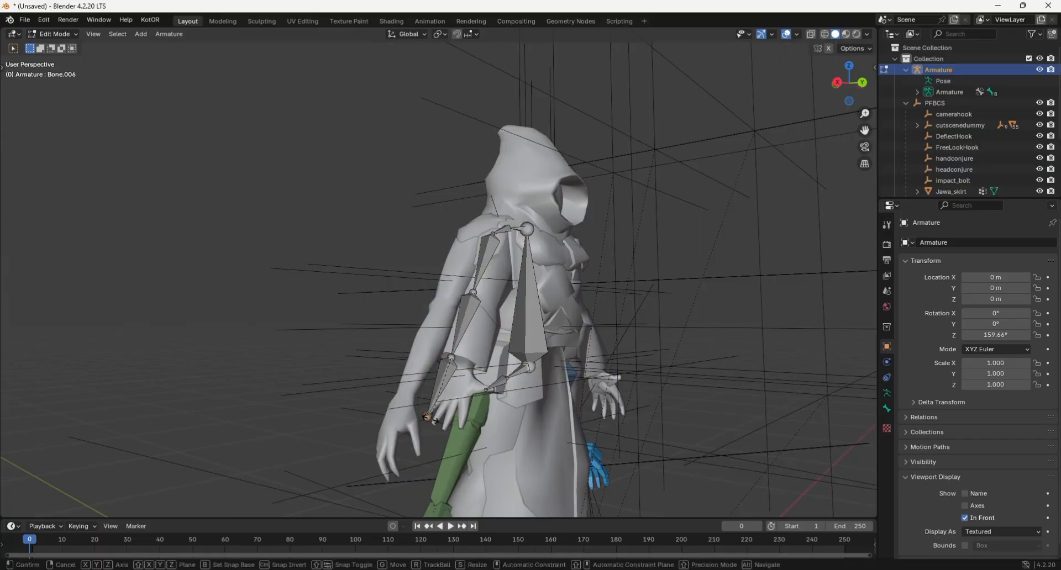
{"action": "left_click", "coordinate": [440, 419]}
{"action": "left_click", "coordinate": [476, 293]}
{"action": "key", "text": "r"}
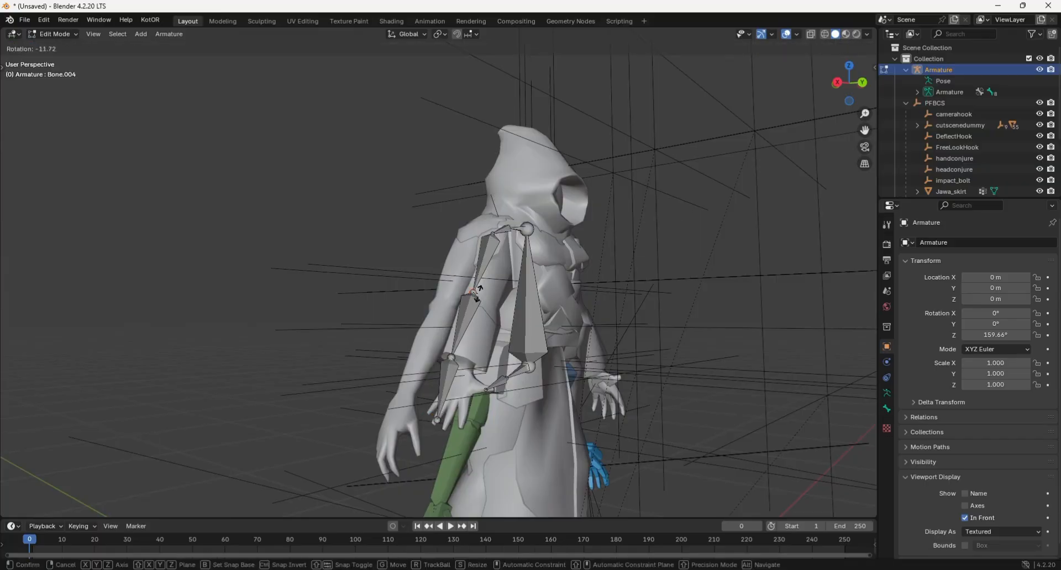
{"action": "left_click", "coordinate": [479, 295]}
{"action": "key", "text": "g"}
{"action": "left_click", "coordinate": [475, 294]}
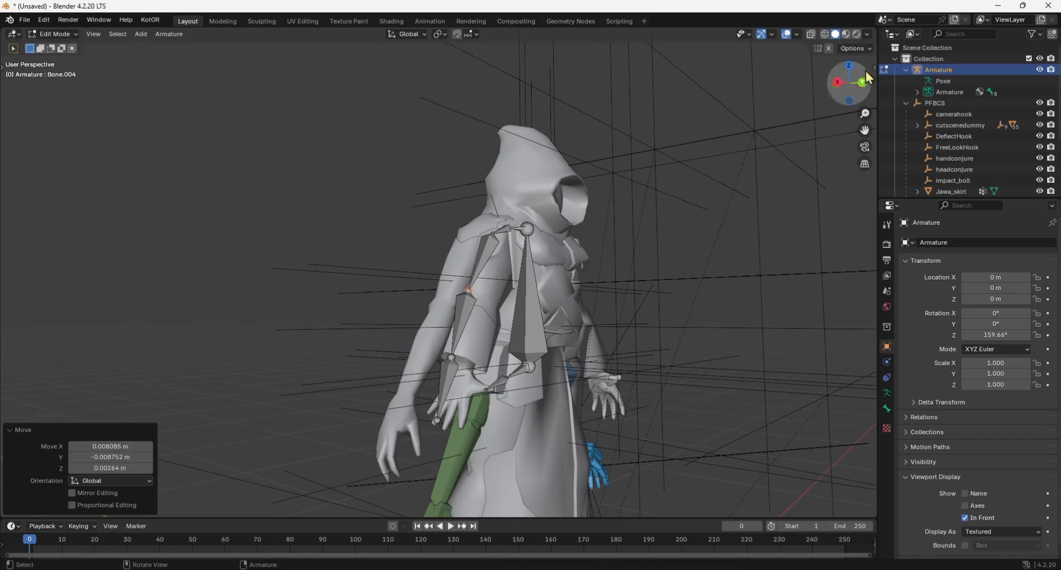
Move the tip of hand bone Bone.006 by X 0.031661 m, Y 0.033889 m and Z 0.006258 m into the Jawa's right hand.
{"action": "left_click_drag", "start_coordinate": [849, 83], "coordinate": [619, 91]}
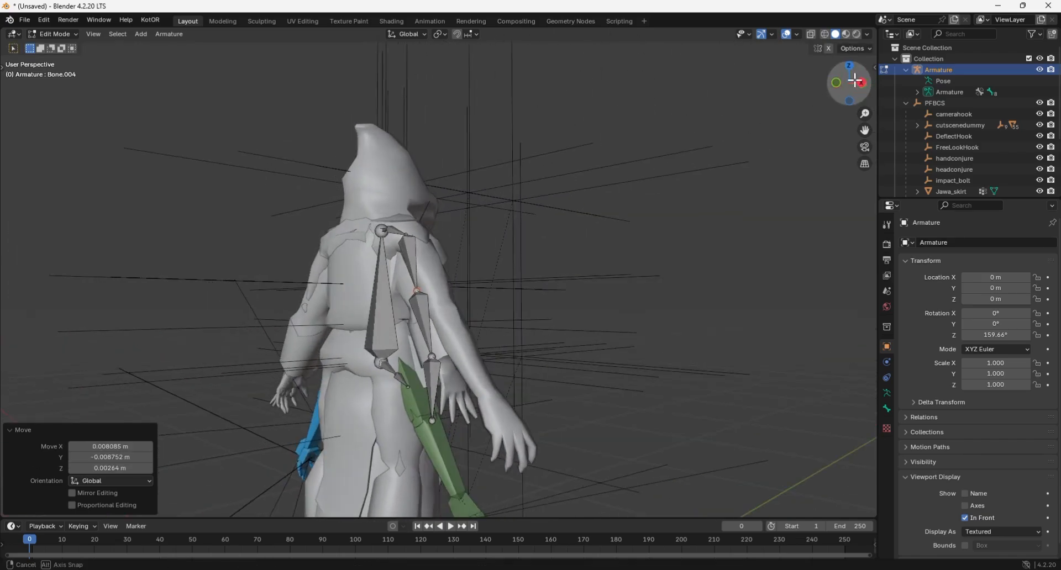
{"action": "left_click", "coordinate": [433, 421]}
{"action": "key", "text": "g"}
{"action": "left_click", "coordinate": [463, 417]}
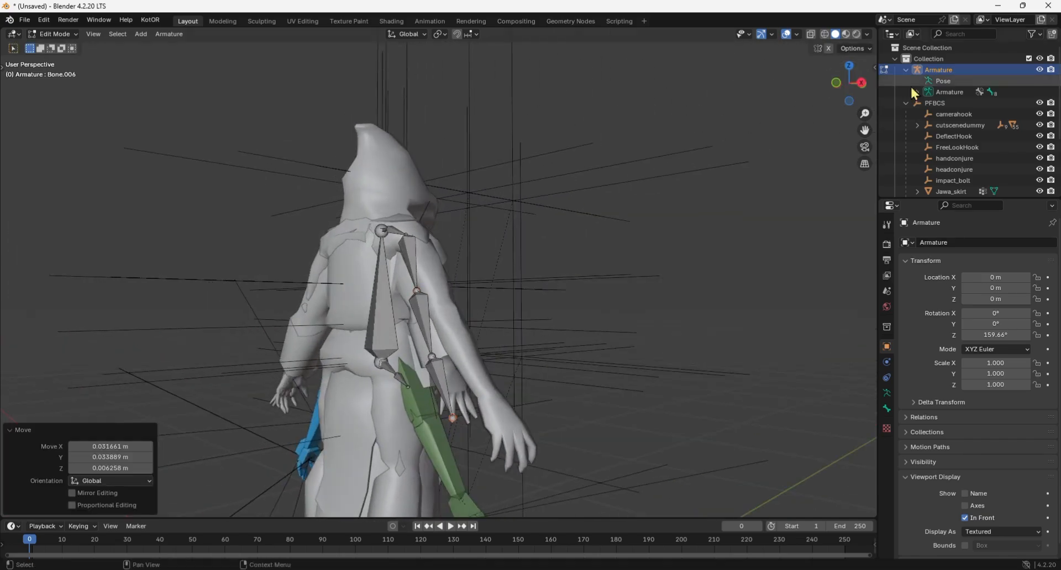
{"action": "left_click_drag", "start_coordinate": [849, 83], "coordinate": [737, 175]}
{"action": "scroll", "coordinate": [737, 176], "scroll_direction": "down", "scroll_amount": 2}
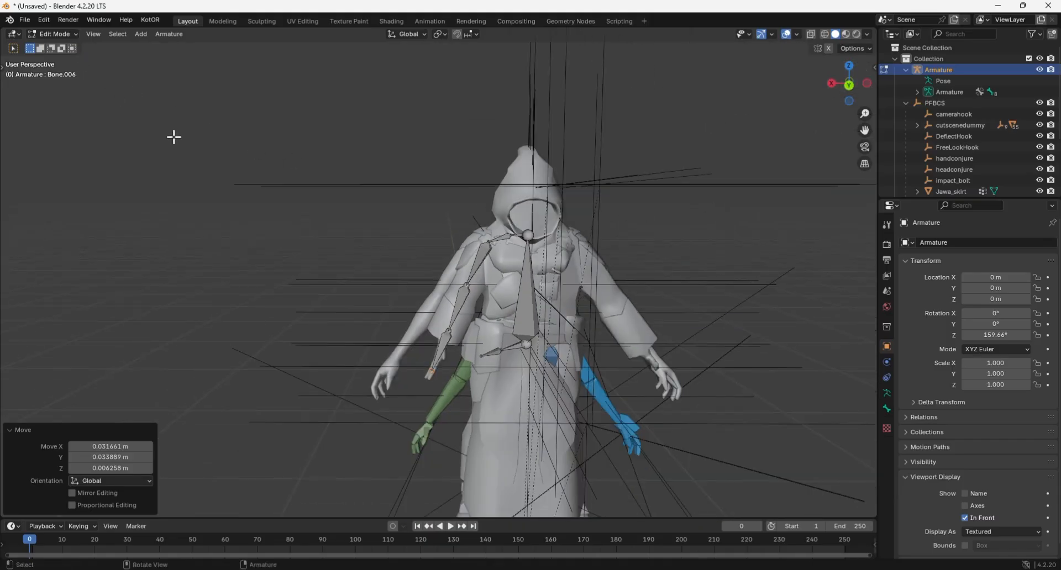
Return to Object Mode and parent Jawa_torso and Rhand to the Armature with Automatic Weights.
{"action": "key", "text": "Tab"}
{"action": "scroll", "coordinate": [949, 163], "scroll_direction": "down", "scroll_amount": 3}
{"action": "left_click", "coordinate": [950, 171]}
{"action": "scroll", "coordinate": [949, 160], "scroll_direction": "down", "scroll_amount": 3}
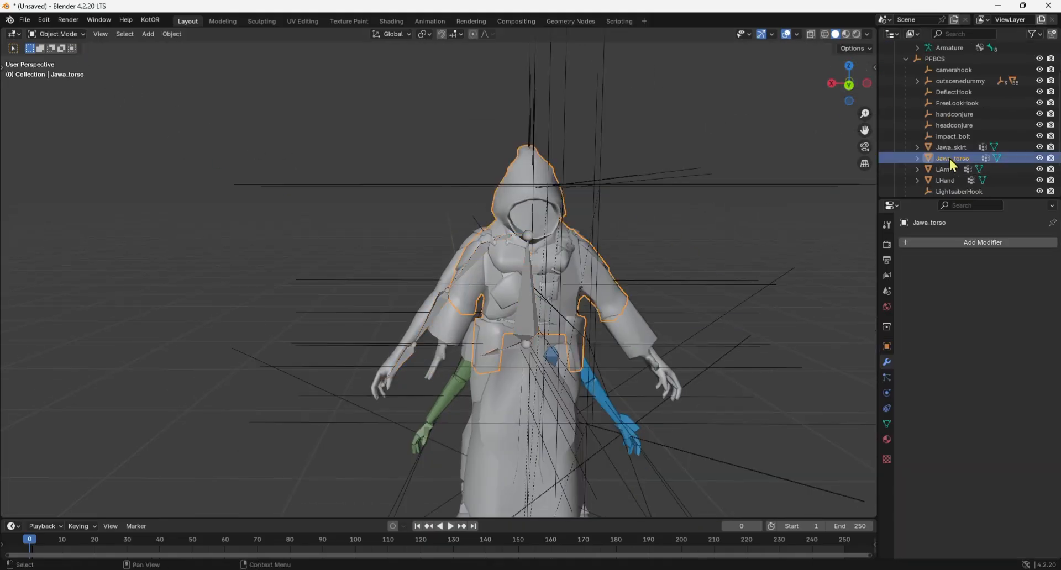
{"action": "scroll", "coordinate": [949, 166], "scroll_direction": "up", "scroll_amount": 5}
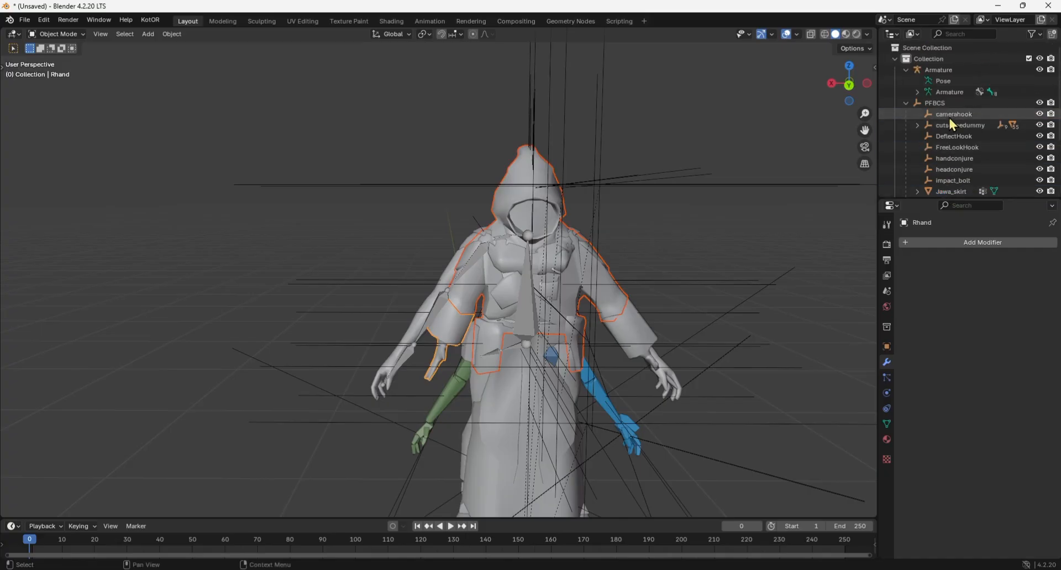
{"action": "left_click", "coordinate": [942, 71]}
{"action": "key", "text": "ctrl+p"}
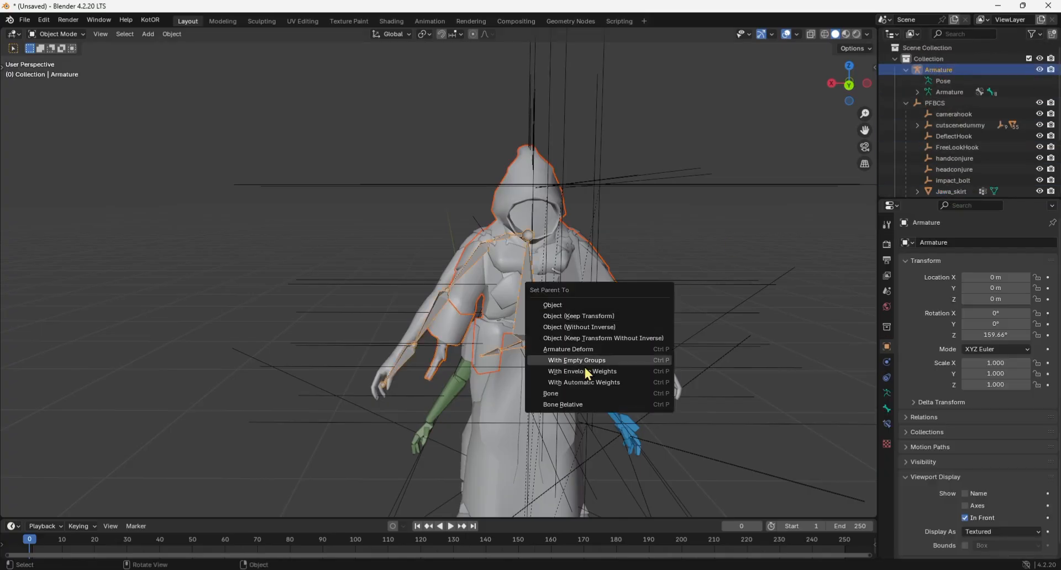
{"action": "left_click", "coordinate": [578, 381]}
Enter Pose Mode and rotate the right forearm bone Bone.005 by -22.4° in a side view to match the body's arm.
{"action": "middle_click_drag", "start_coordinate": [691, 249], "coordinate": [260, 235]}
{"action": "left_click", "coordinate": [58, 71]}
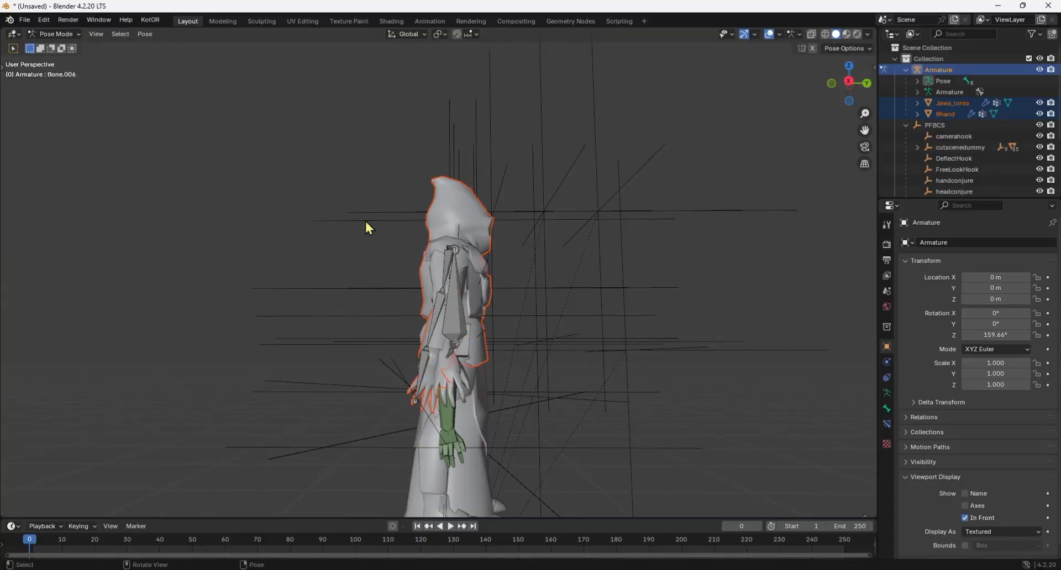
{"action": "scroll", "coordinate": [436, 393], "scroll_direction": "up", "scroll_amount": 3}
{"action": "key", "text": "r"}
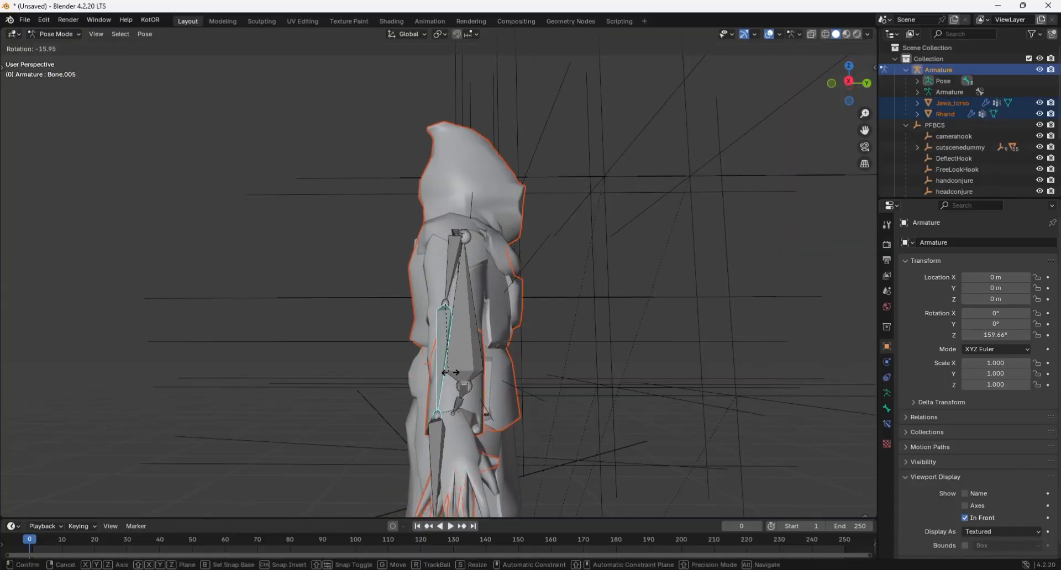
{"action": "left_click", "coordinate": [456, 375]}
Adjust the right arm pose with a bone rotation from the front so the sleeve and hand cover the body's arm.
{"action": "left_click_drag", "start_coordinate": [853, 84], "coordinate": [712, 79]}
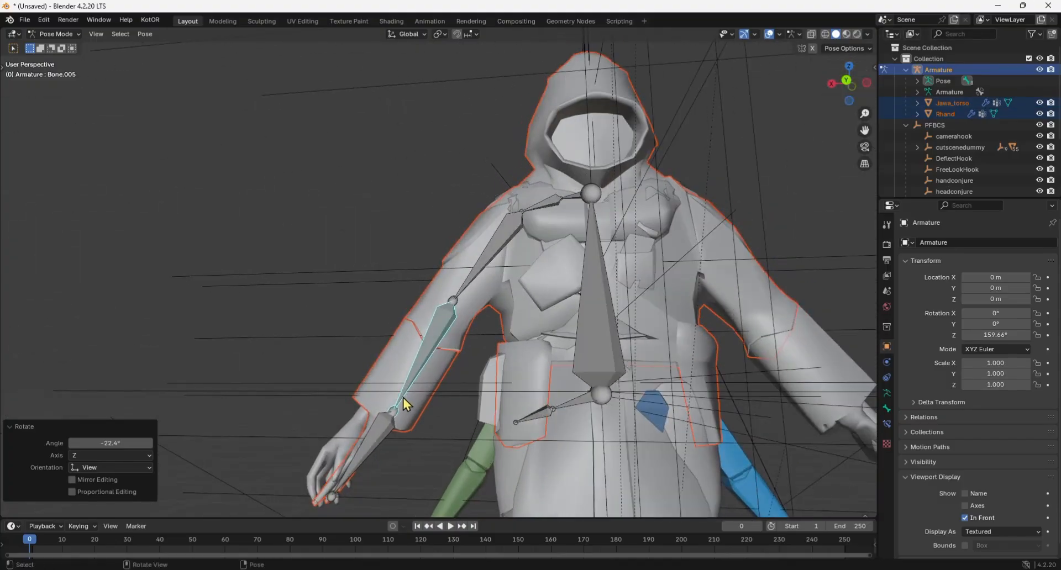
{"action": "key", "text": "r"}
{"action": "left_click", "coordinate": [390, 396]}
{"action": "mouse_move", "coordinate": [853, 83]}
{"action": "left_mouse_down"}
{"action": "mouse_move", "coordinate": [964, 84]}
{"action": "mouse_move", "coordinate": [856, 89]}
{"action": "left_mouse_up"}
{"action": "scroll", "coordinate": [854, 86], "scroll_direction": "down", "scroll_amount": 3}
Return to Object Mode and apply the Armature modifier on both Jawa_torso and Rhand.
{"action": "left_click", "coordinate": [57, 34]}
{"action": "left_click", "coordinate": [57, 45]}
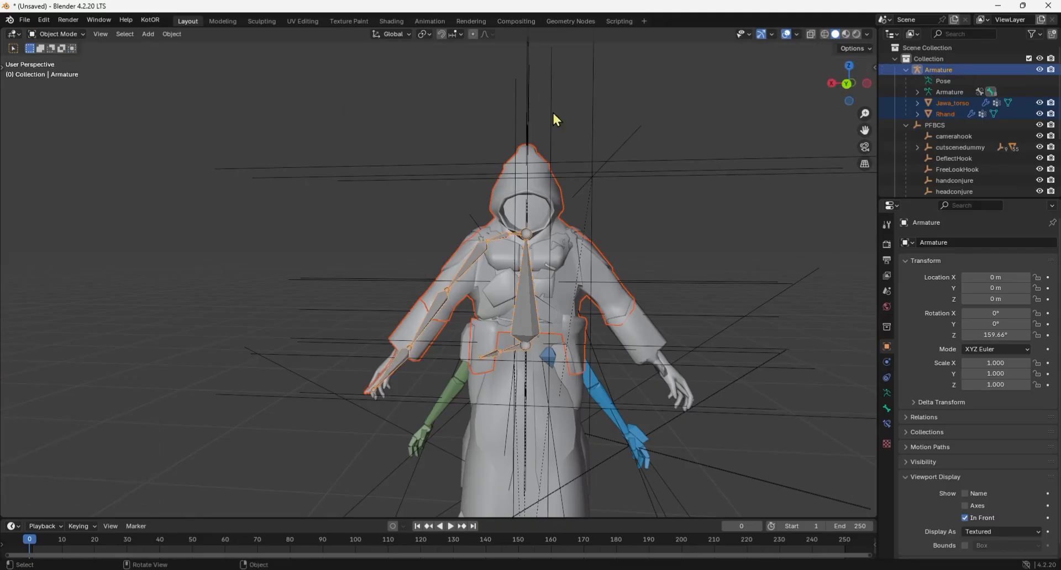
{"action": "left_click", "coordinate": [938, 105]}
{"action": "left_click", "coordinate": [1024, 260]}
{"action": "left_click", "coordinate": [993, 270]}
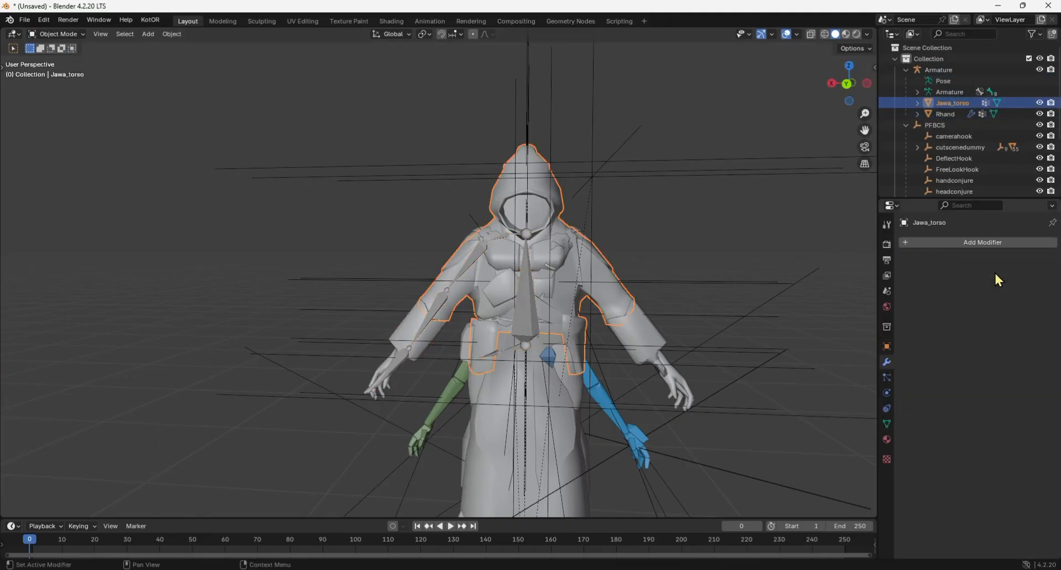
{"action": "left_click", "coordinate": [955, 114]}
{"action": "left_click", "coordinate": [1024, 261]}
{"action": "left_click", "coordinate": [978, 269]}
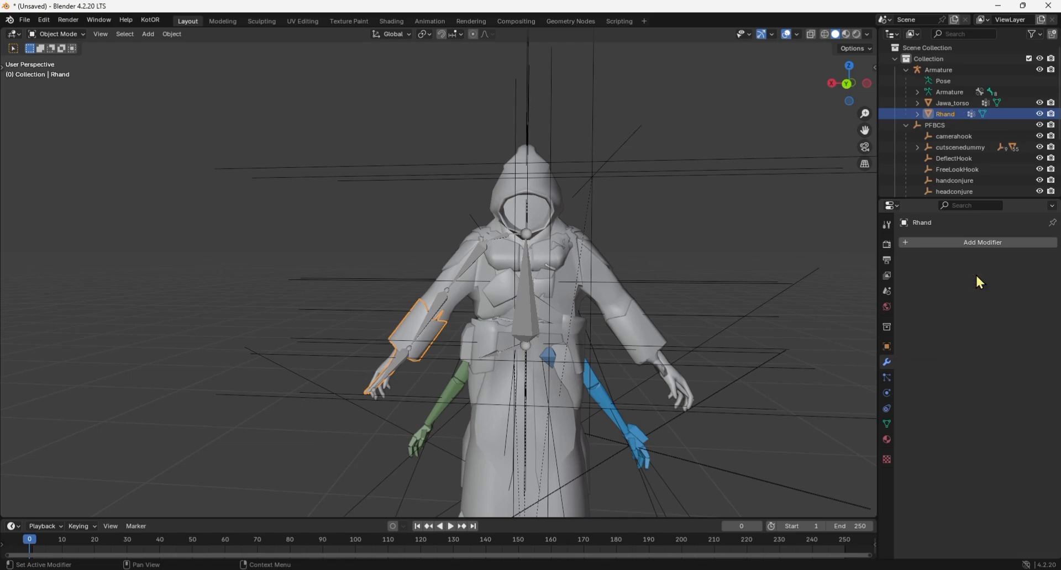
Parent Jawa_torso and Rhand back to PFBCS as Object with Keep Transform.
{"action": "left_click", "coordinate": [946, 104], "text": "ctrl"}
{"action": "left_click", "coordinate": [938, 124], "text": "ctrl"}
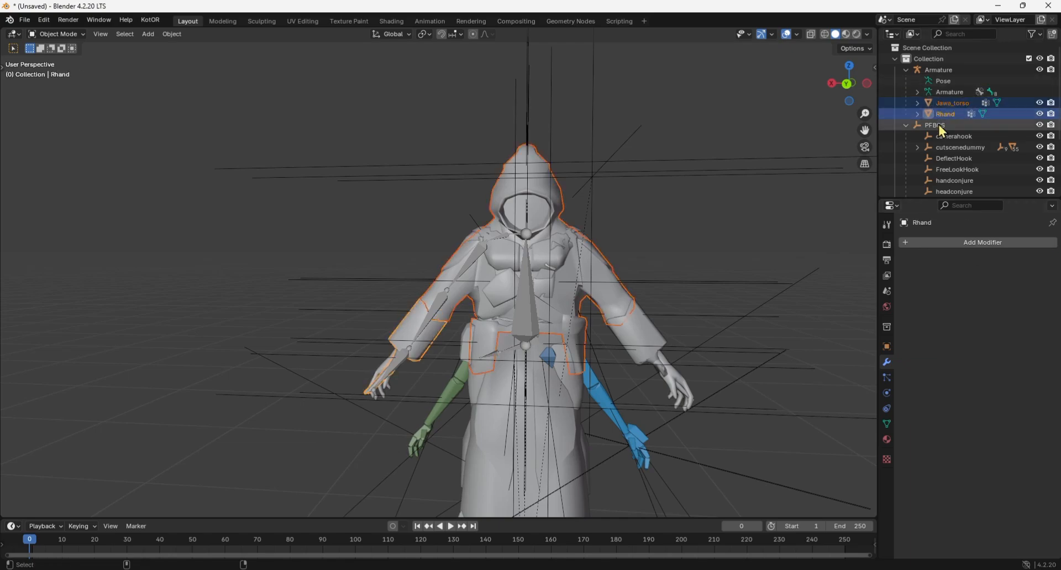
{"action": "key", "text": "ctrl+p"}
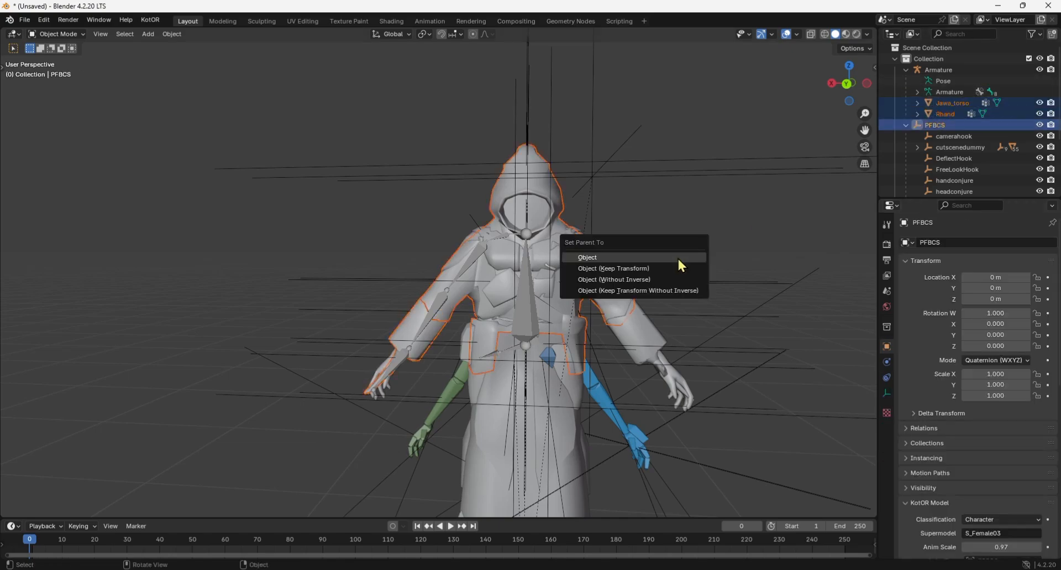
{"action": "left_click", "coordinate": [677, 268]}
Delete the temporary Armature with its hierarchy from the scene.
{"action": "right_click", "coordinate": [928, 75]}
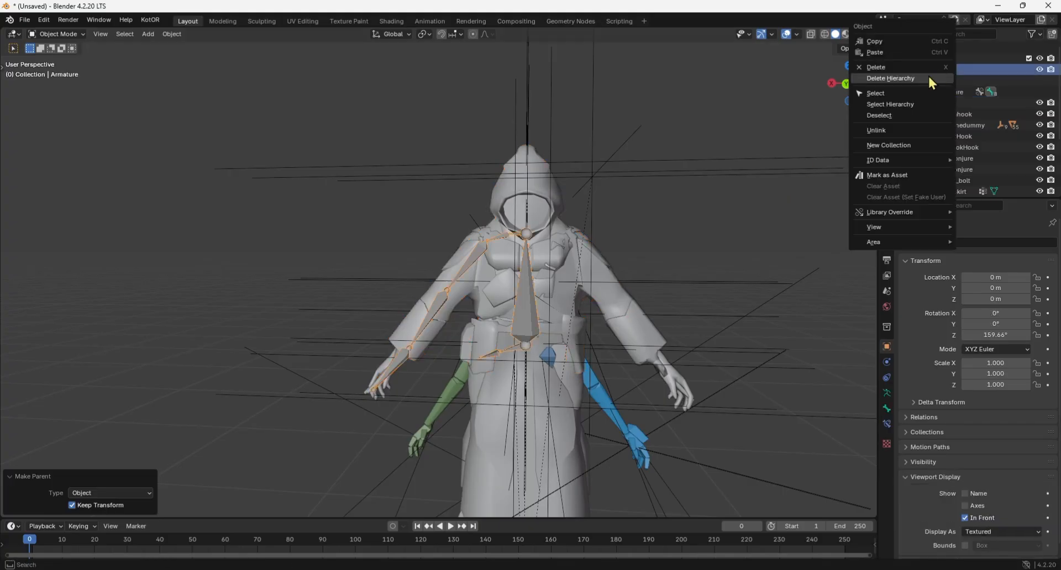
{"action": "left_click", "coordinate": [927, 74]}
{"action": "scroll", "coordinate": [727, 197], "scroll_direction": "down", "scroll_amount": 2}
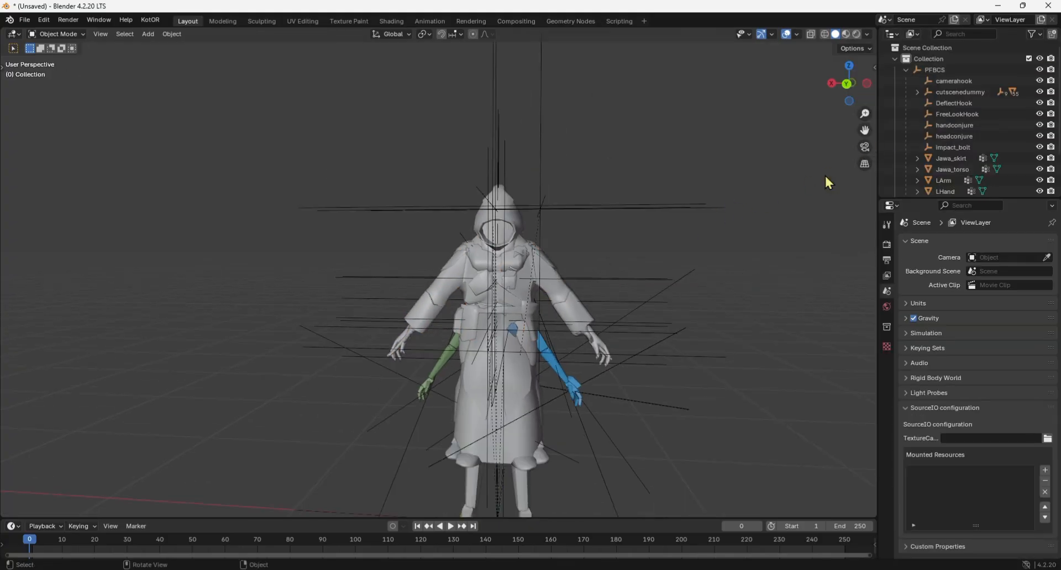
Try to export the scene as a KotOR model over pmbal.mdl in the Override folder, with animations and walkmeshes included.
{"action": "scroll", "coordinate": [682, 225], "scroll_direction": "down", "scroll_amount": 1}
{"action": "left_click", "coordinate": [25, 27]}
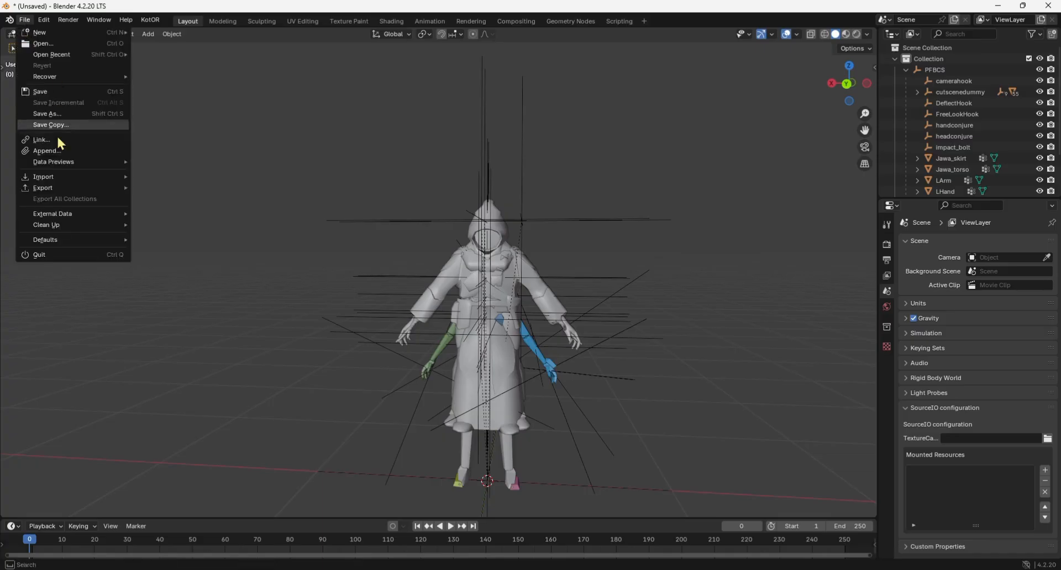
{"action": "mouse_move", "coordinate": [70, 189]}
{"action": "left_click", "coordinate": [208, 308]}
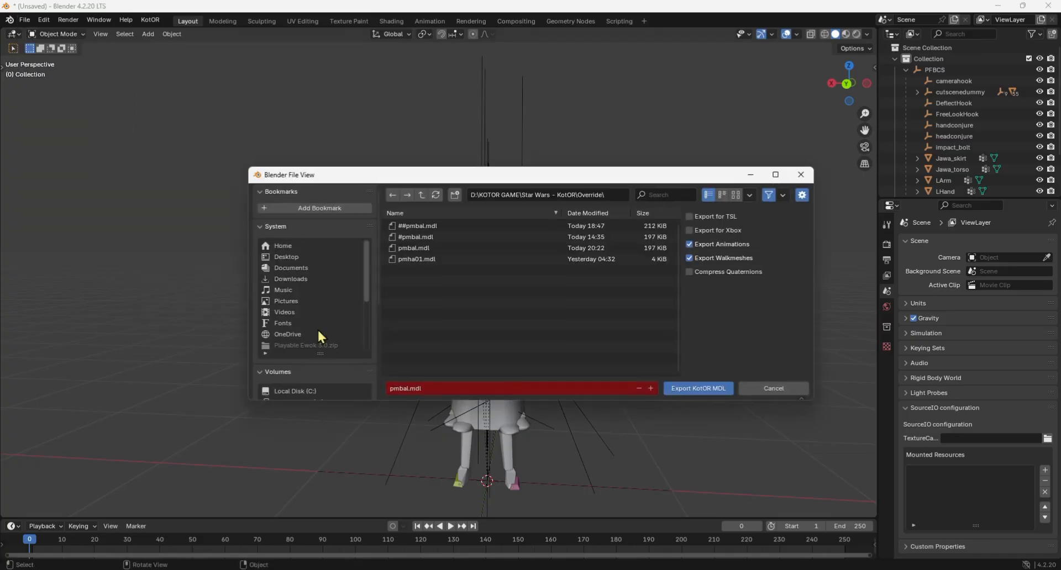
{"action": "left_click", "coordinate": [674, 388]}
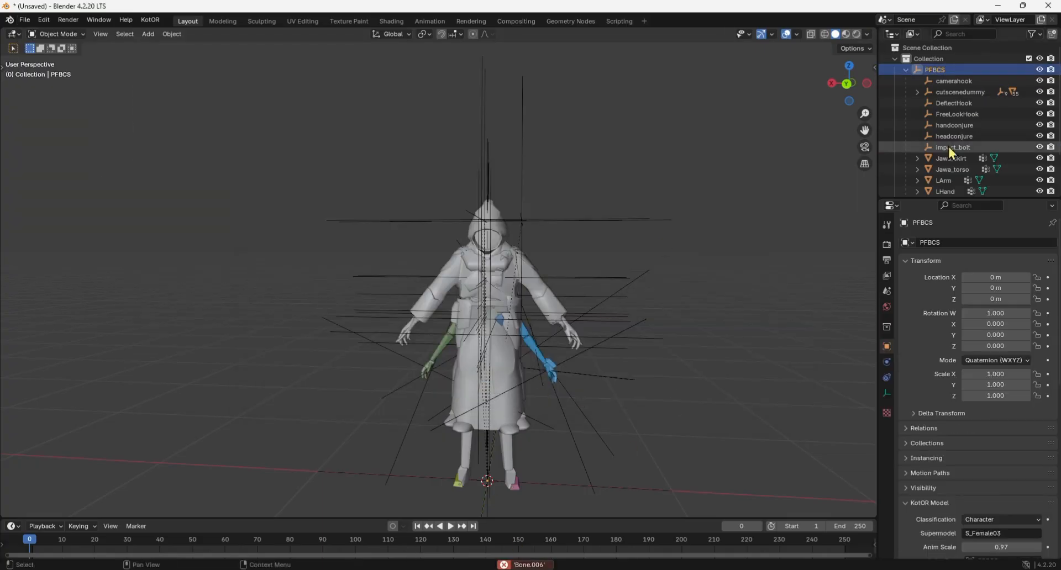
Remove the unneeded vertex groups from Jawa_torso, including lbicep_gL, head_g and toque_g.
{"action": "left_click", "coordinate": [952, 169]}
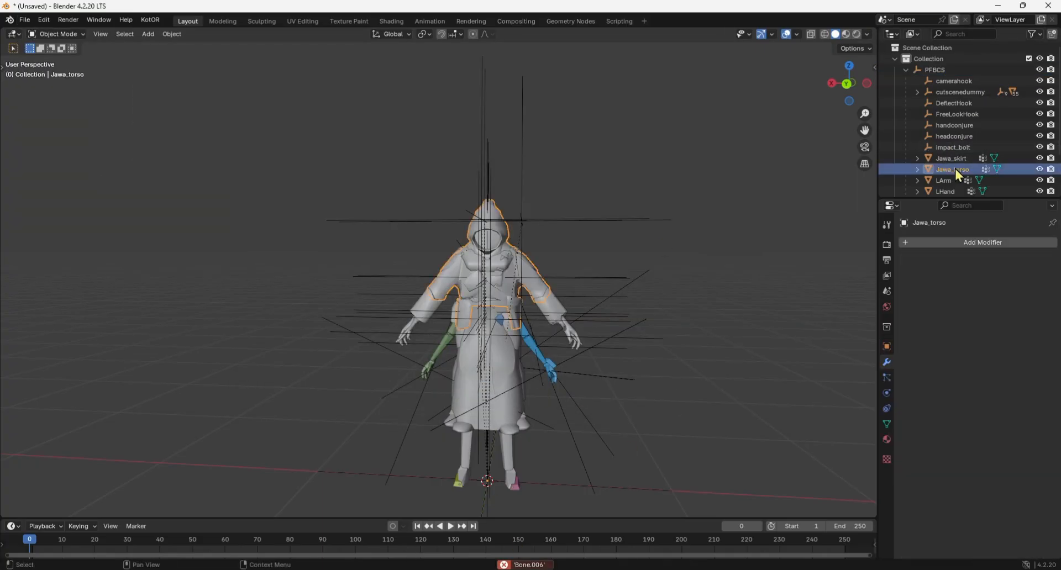
{"action": "left_click", "coordinate": [886, 424]}
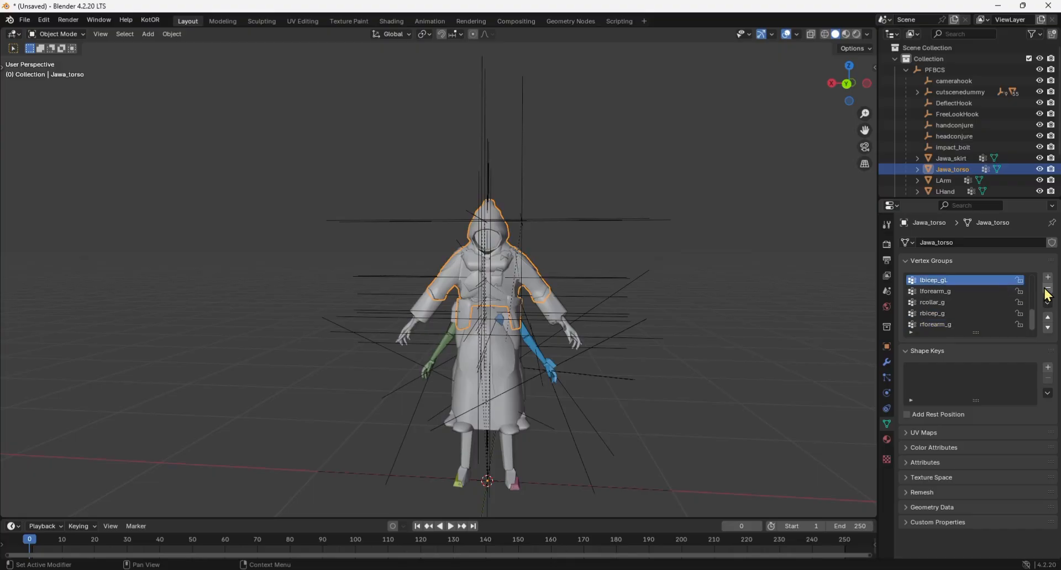
{"action": "scroll", "coordinate": [981, 322], "scroll_direction": "up", "scroll_amount": 2}
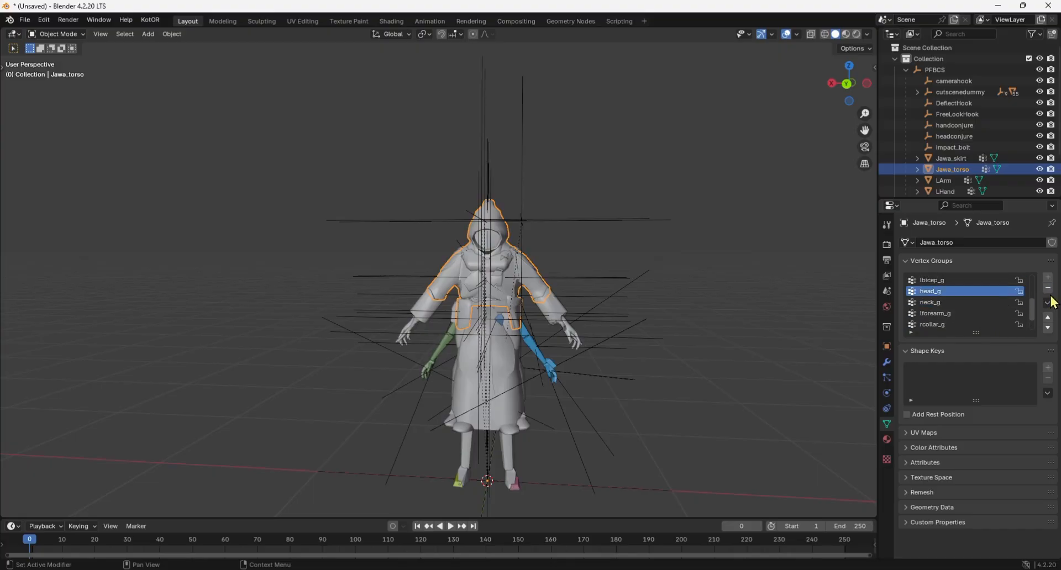
{"action": "scroll", "coordinate": [942, 295], "scroll_direction": "up", "scroll_amount": 5}
{"action": "left_click", "coordinate": [939, 314]}
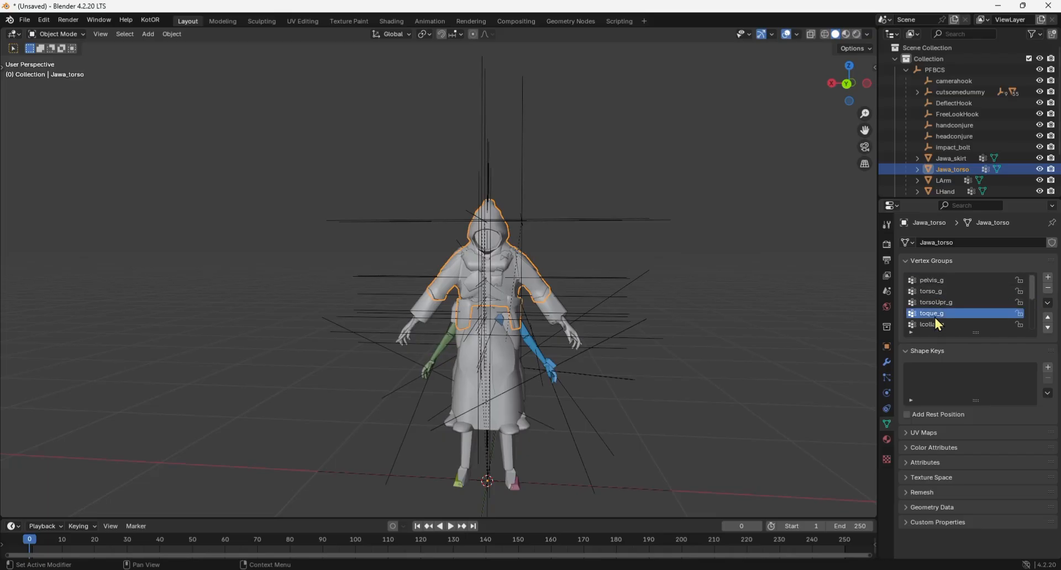
{"action": "left_click", "coordinate": [1047, 288]}
Inspect the neck_g weights of Jawa_torso in Weight Paint mode from several angles and return to Object Mode.
{"action": "left_click", "coordinate": [44, 34]}
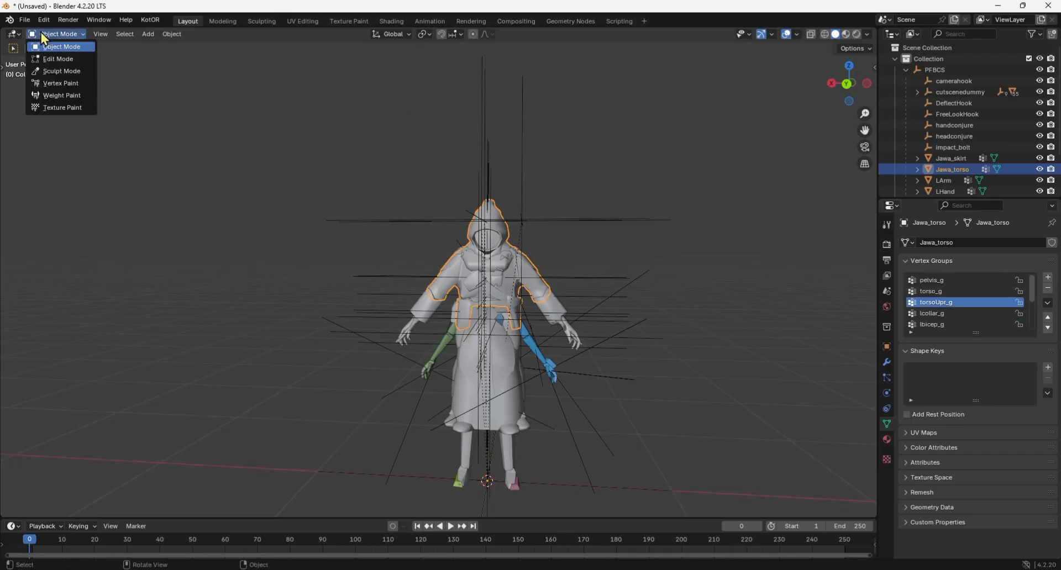
{"action": "left_click", "coordinate": [55, 96]}
{"action": "scroll", "coordinate": [458, 237], "scroll_direction": "down", "scroll_amount": 3}
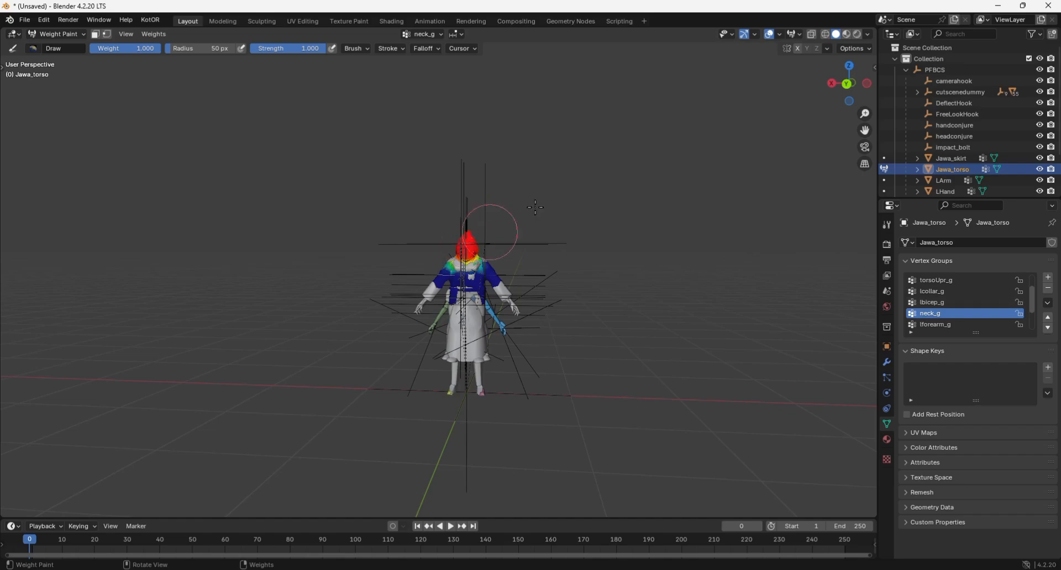
{"action": "left_click_drag", "start_coordinate": [849, 83], "coordinate": [939, 84]}
{"action": "scroll", "coordinate": [454, 216], "scroll_direction": "up", "scroll_amount": 6}
{"action": "mouse_move", "coordinate": [849, 83]}
{"action": "left_mouse_down"}
{"action": "mouse_move", "coordinate": [983, 84]}
{"action": "mouse_move", "coordinate": [580, 182]}
{"action": "left_mouse_up"}
{"action": "left_click", "coordinate": [55, 34]}
{"action": "left_click", "coordinate": [56, 47]}
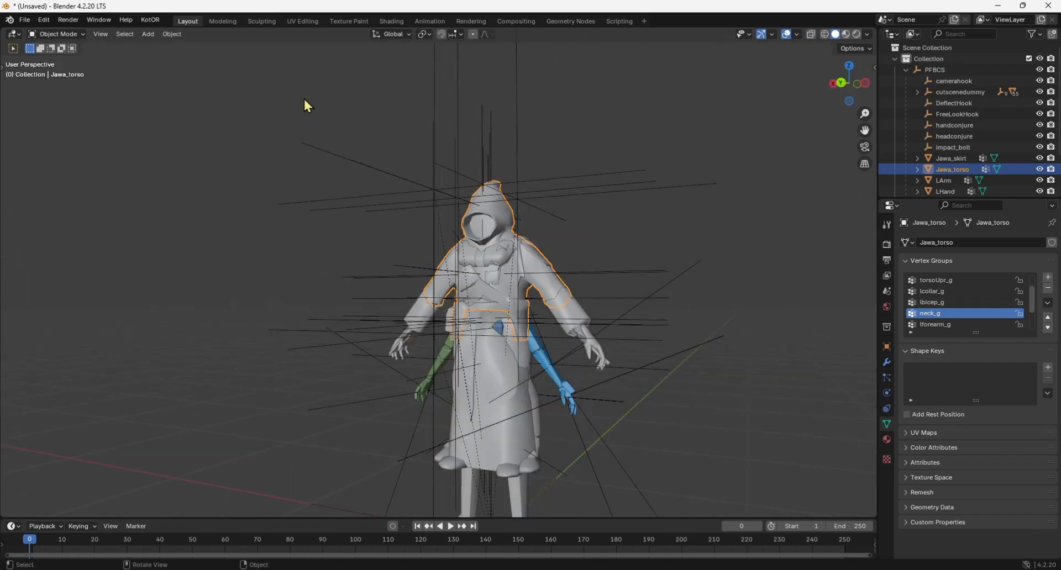
Remove the leftover Bone vertex groups of the temporary armature from both LHand and Rhand.
{"action": "left_click", "coordinate": [945, 192]}
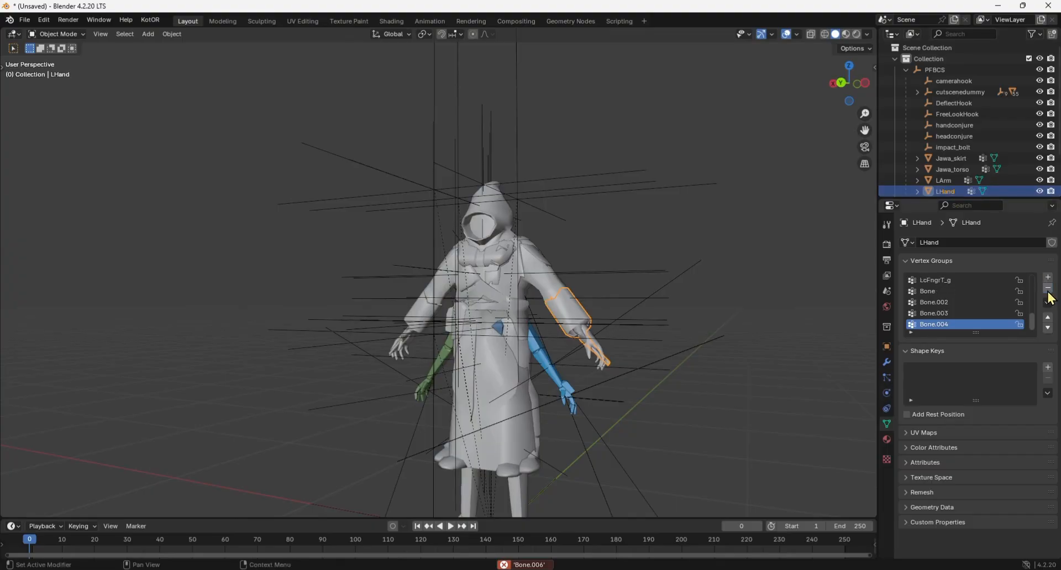
{"action": "scroll", "coordinate": [952, 166], "scroll_direction": "down", "scroll_amount": 4}
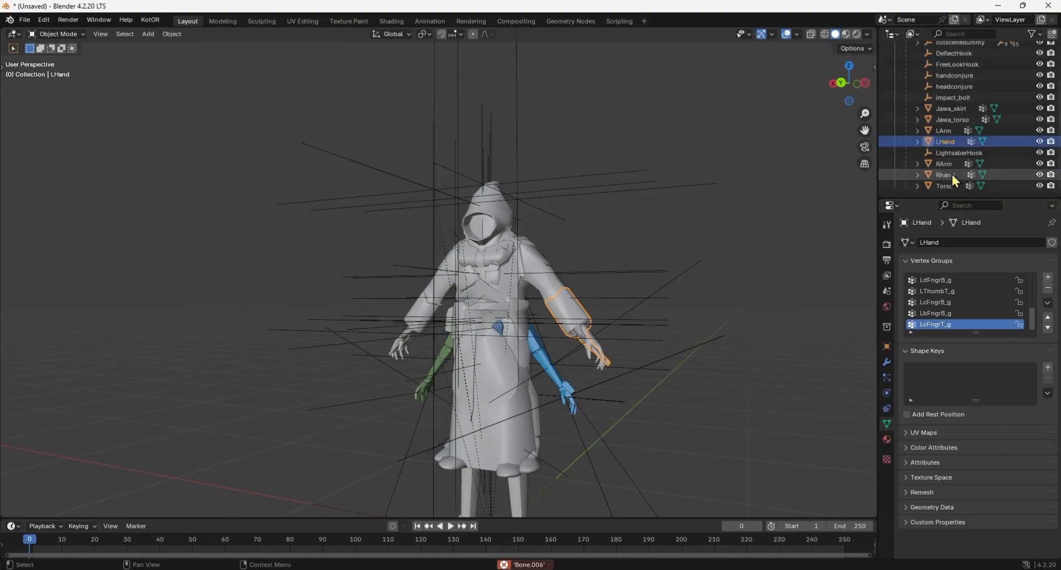
{"action": "left_click", "coordinate": [946, 174]}
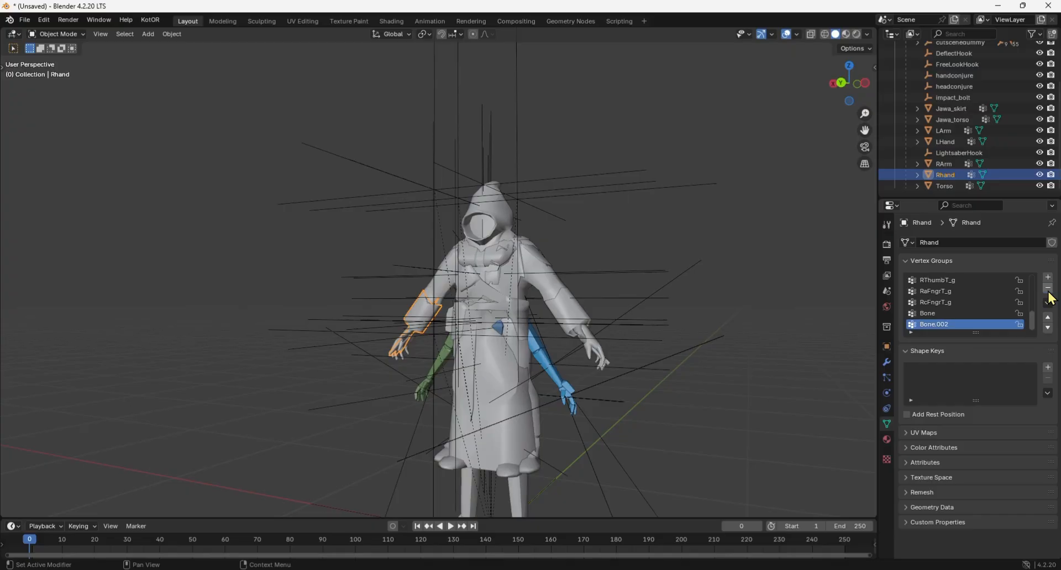
Export the cleaned-up scene as a KotOR model, overwriting pmbal.mdl in the Override folder.
{"action": "left_click", "coordinate": [24, 19]}
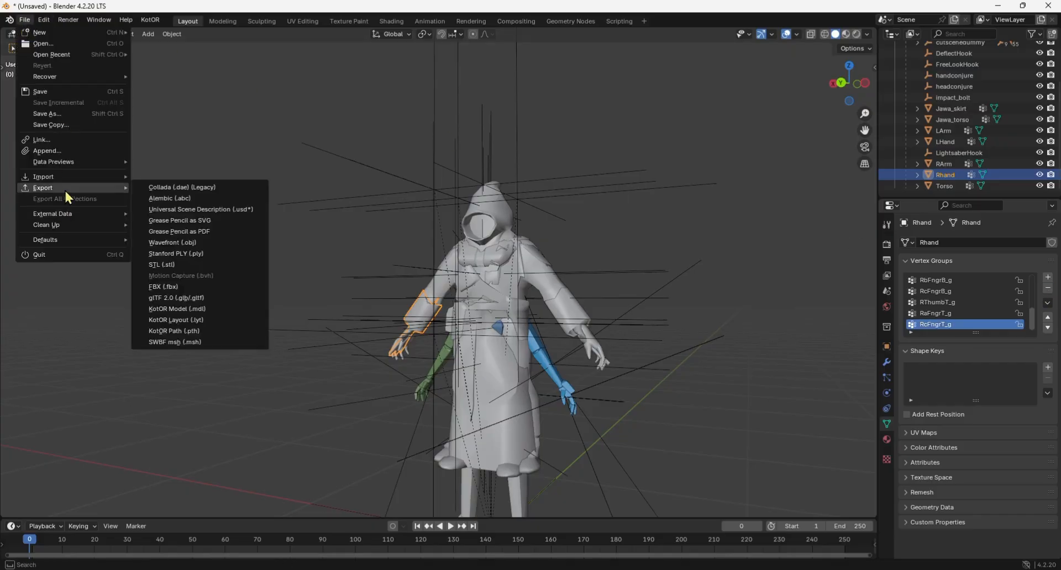
{"action": "left_click", "coordinate": [24, 20]}
{"action": "mouse_move", "coordinate": [104, 189]}
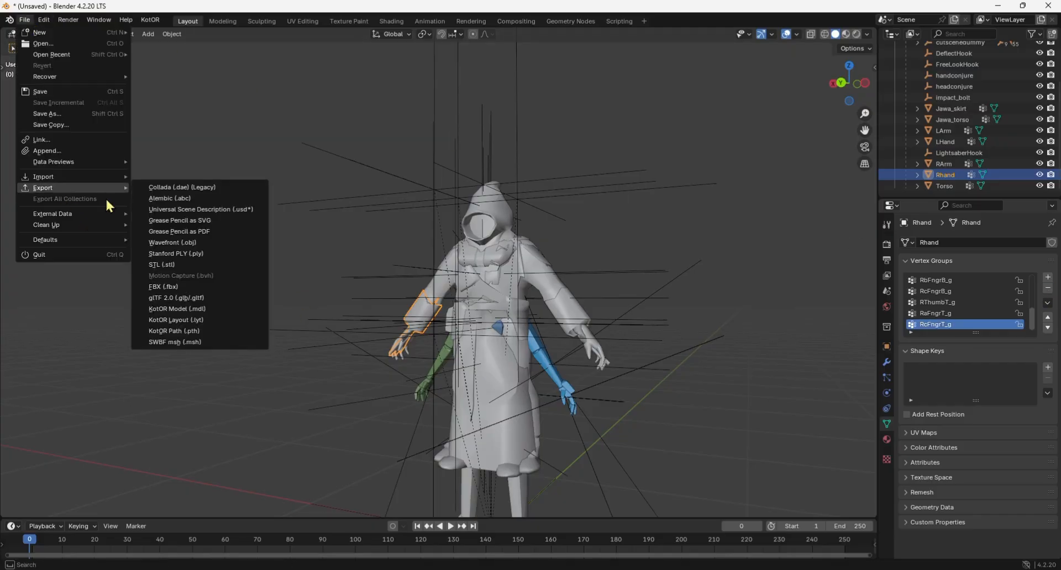
{"action": "left_click", "coordinate": [201, 307]}
{"action": "left_click", "coordinate": [681, 390]}
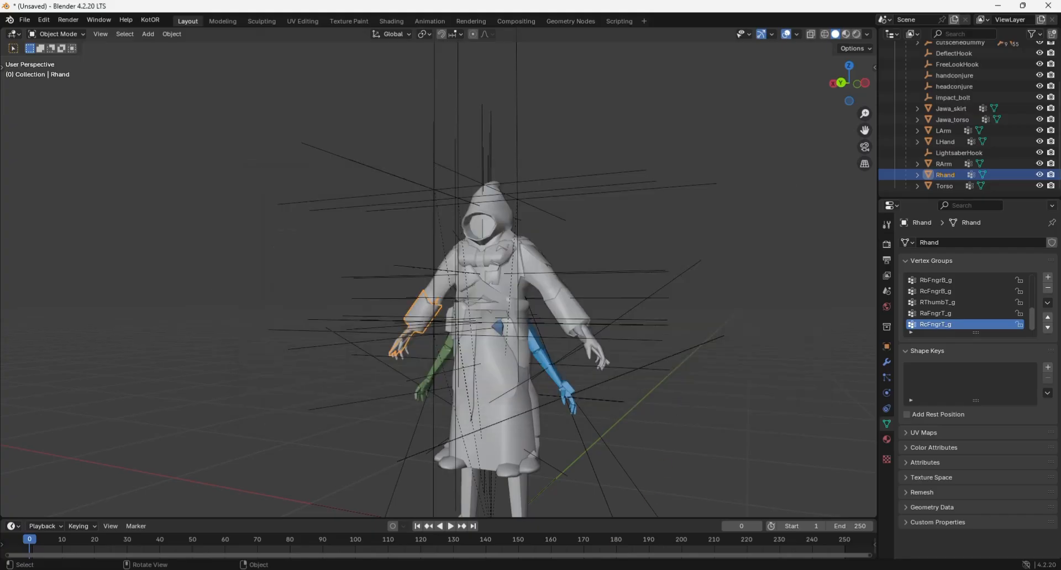
Switch to Knights of the Old Republic and load the Game 1 save to check the exported body in play.
{"action": "key", "text": "alt+Tab"}
{"action": "left_click", "coordinate": [315, 195]}
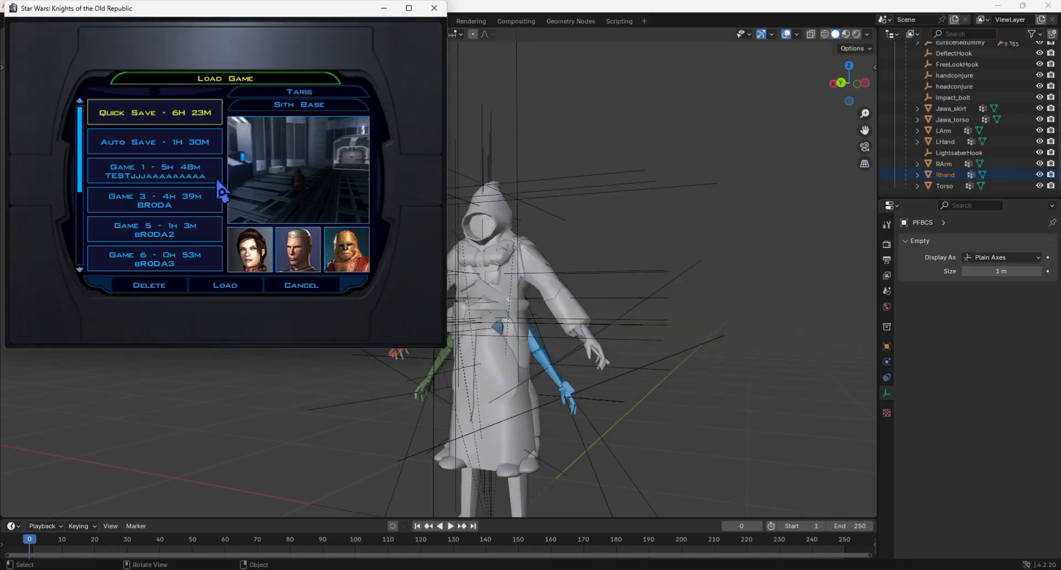
{"action": "double_click", "coordinate": [212, 180]}
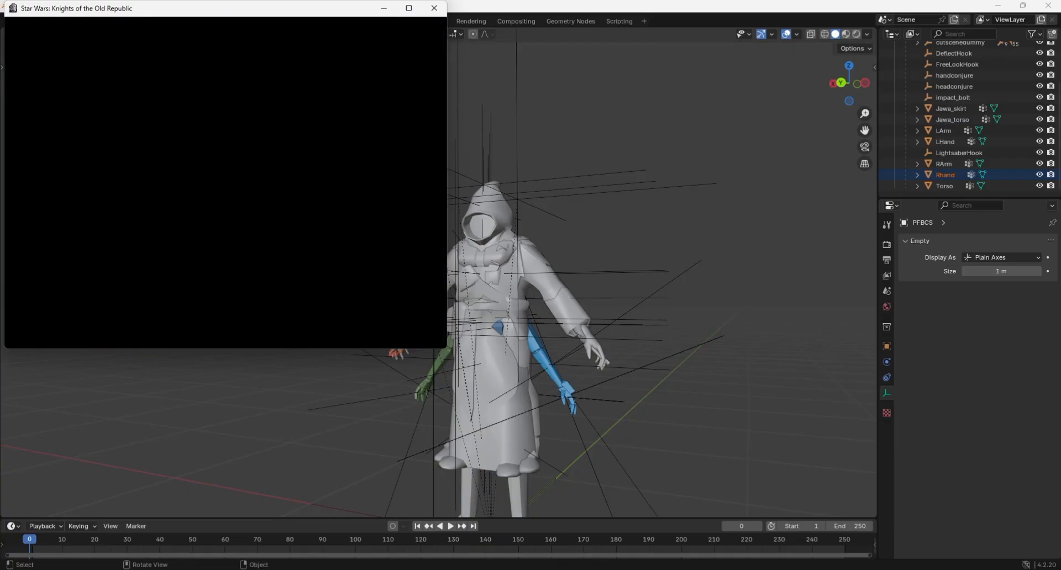
{"action": "right_click_drag", "start_coordinate": [237, 194], "coordinate": [55, 216]}
{"action": "key", "text": "x"}
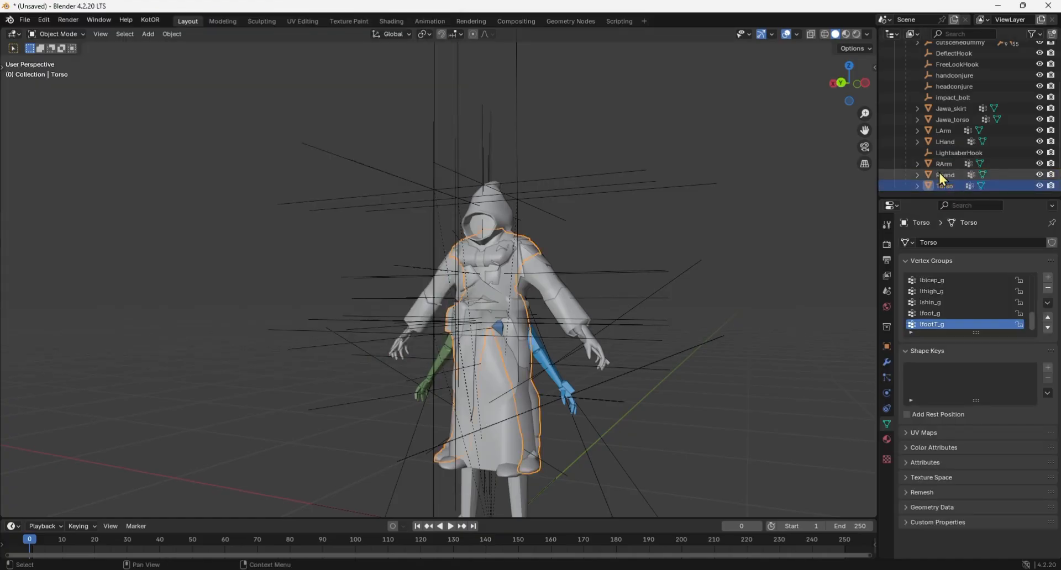
Delete the original body meshes Torso, RArm and LArm from the scene.
{"action": "left_click", "coordinate": [946, 164], "text": "shift"}
{"action": "left_click", "coordinate": [947, 130], "text": "ctrl"}
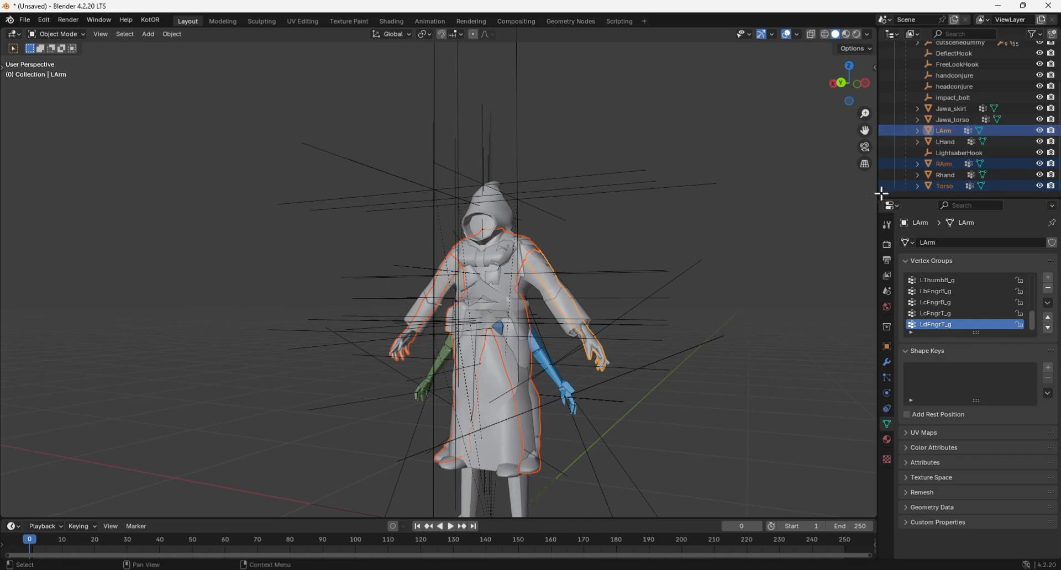
{"action": "key", "text": "Delete"}
Export the Jawa-only model as KotOR MDL, overwriting pmbal.mdl in the Override folder with animations and walkmeshes included.
{"action": "left_click", "coordinate": [25, 20]}
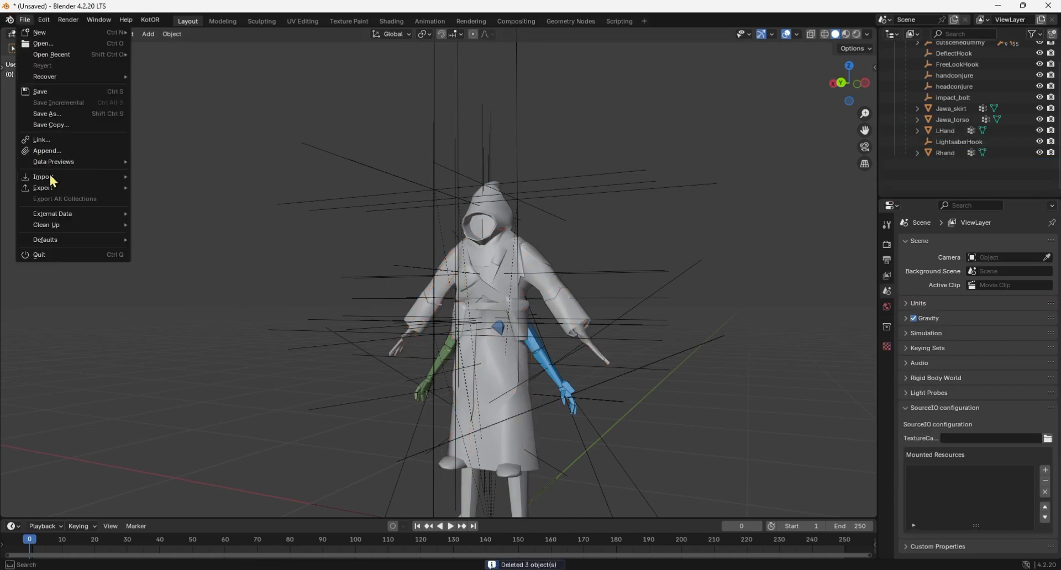
{"action": "mouse_move", "coordinate": [51, 183]}
{"action": "left_click", "coordinate": [200, 314]}
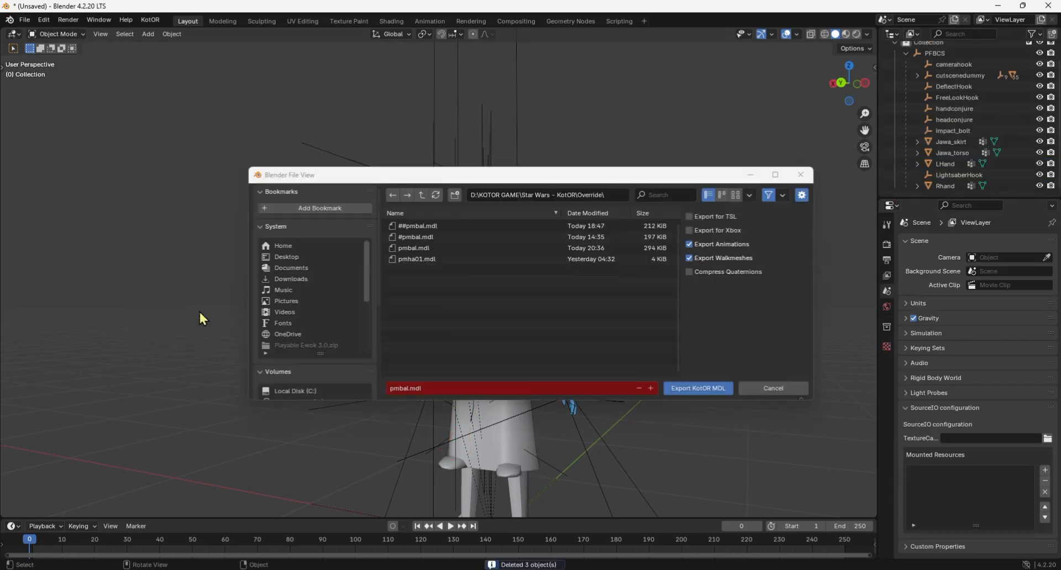
{"action": "left_click", "coordinate": [699, 389]}
Switch back to Knights of the Old Republic and reload the Game 1 save with the new model.
{"action": "mouse_move", "coordinate": [702, 569]}
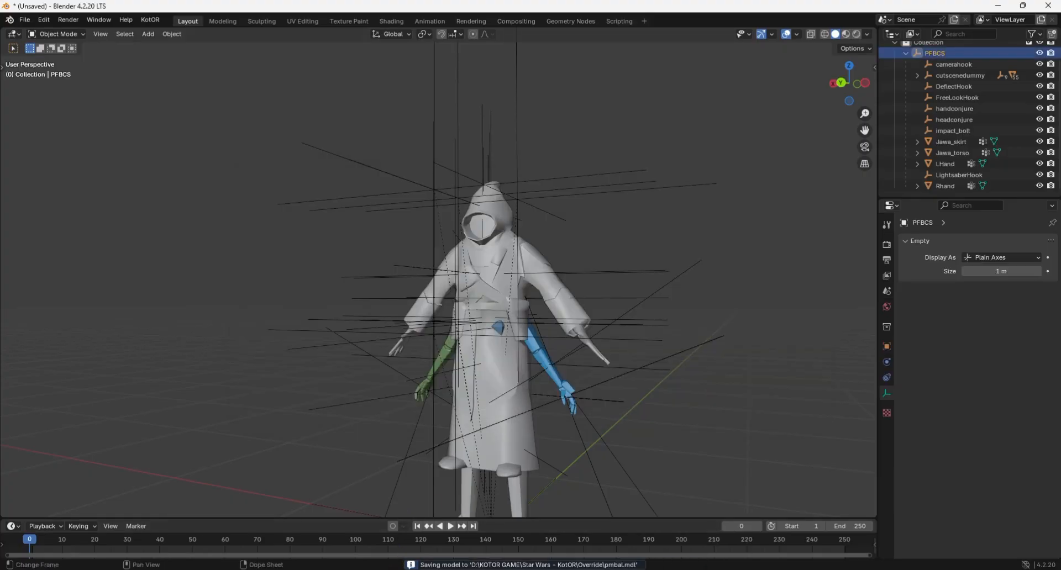
{"action": "key", "text": "alt+Tab"}
{"action": "key", "text": "Escape"}
{"action": "left_click", "coordinate": [137, 121]}
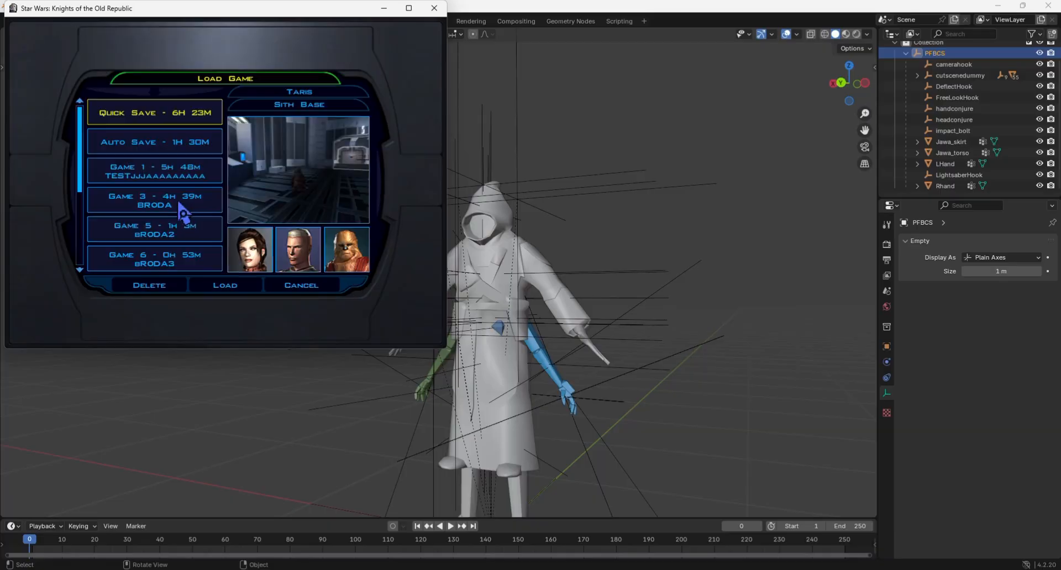
{"action": "double_click", "coordinate": [171, 176]}
{"action": "left_click", "coordinate": [237, 196]}
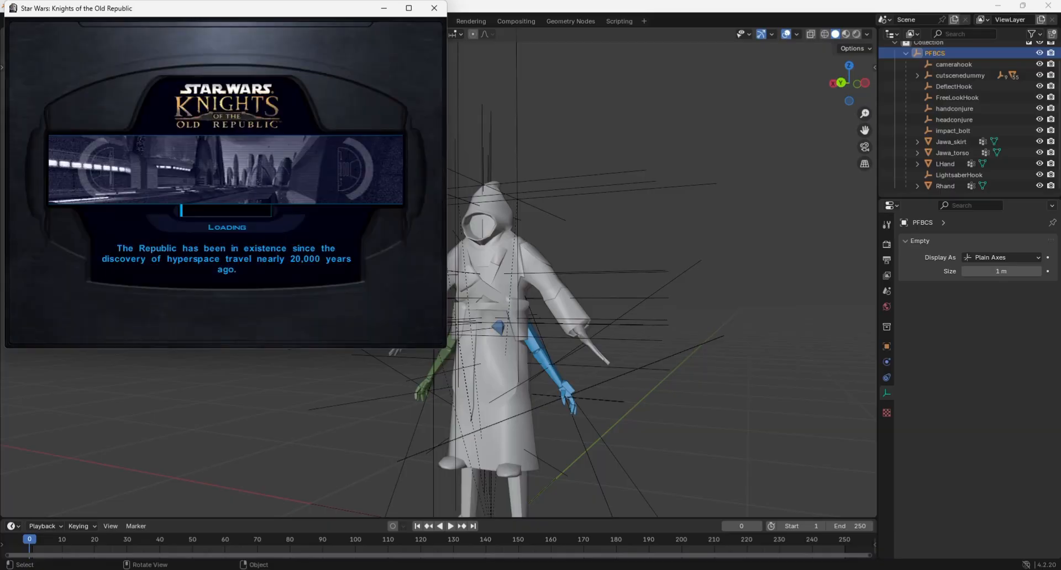
Turn the game view around the player character to examine the Jawa body from different sides.
{"action": "key", "text": "d"}
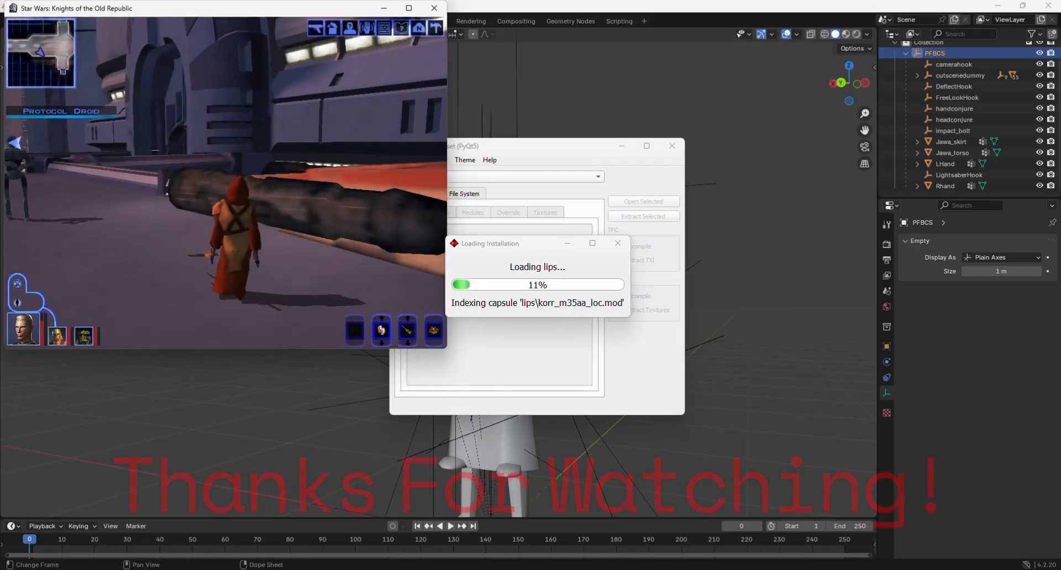
{"action": "key", "text": "a"}
{"action": "key", "text": "a"}
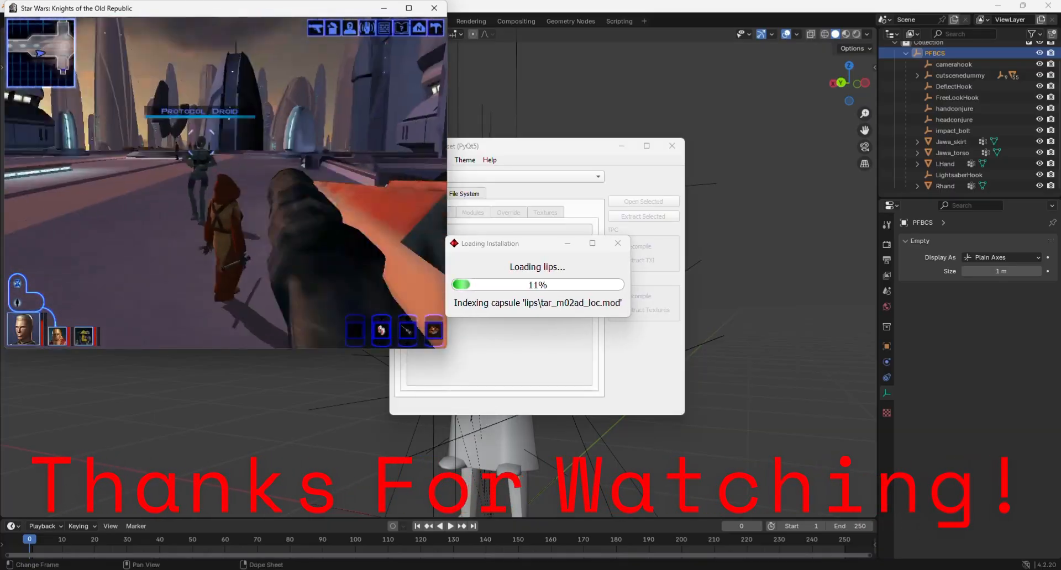